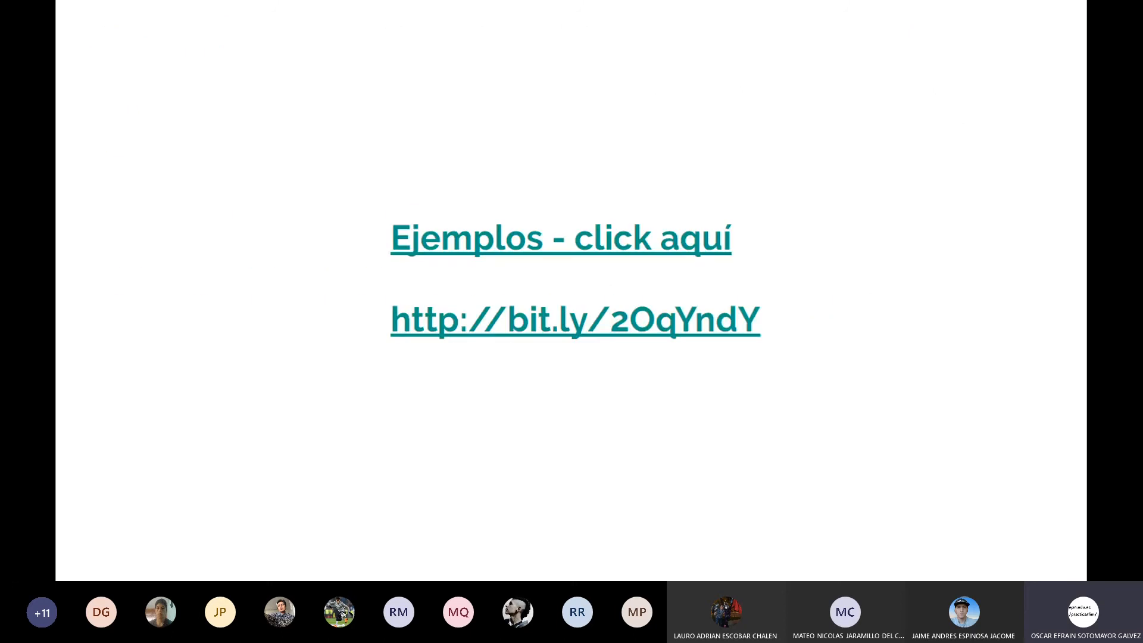
{"action": "left_click", "coordinate": [591, 318]}
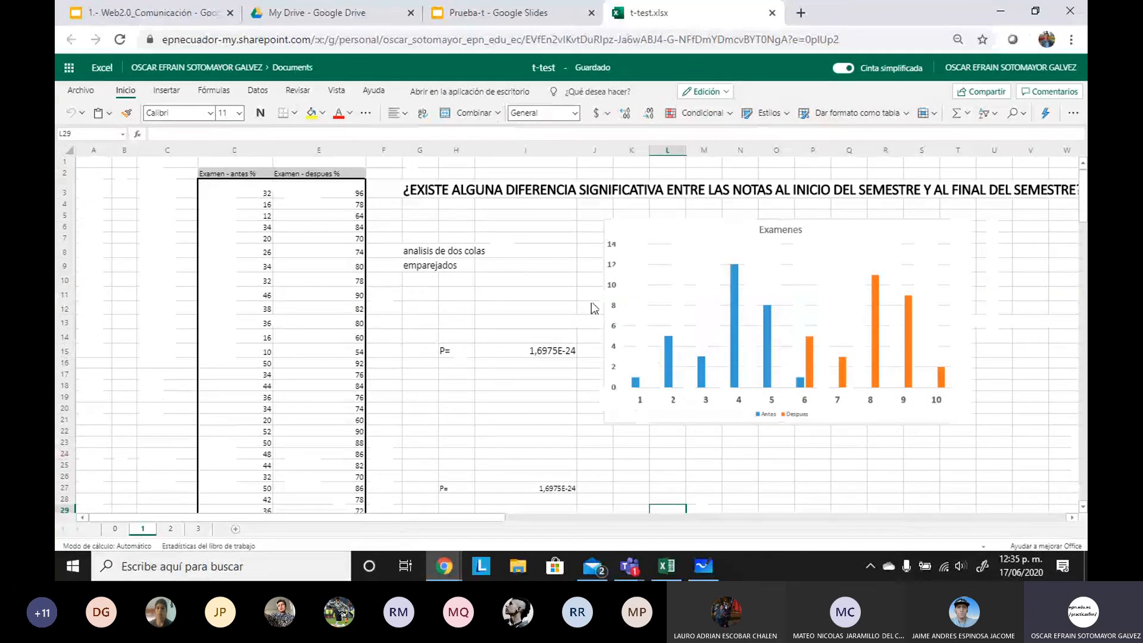
{"action": "scroll", "coordinate": [524, 360], "scroll_direction": "down", "scroll_amount": 3}
{"action": "scroll", "coordinate": [524, 361], "scroll_direction": "up", "scroll_amount": 3}
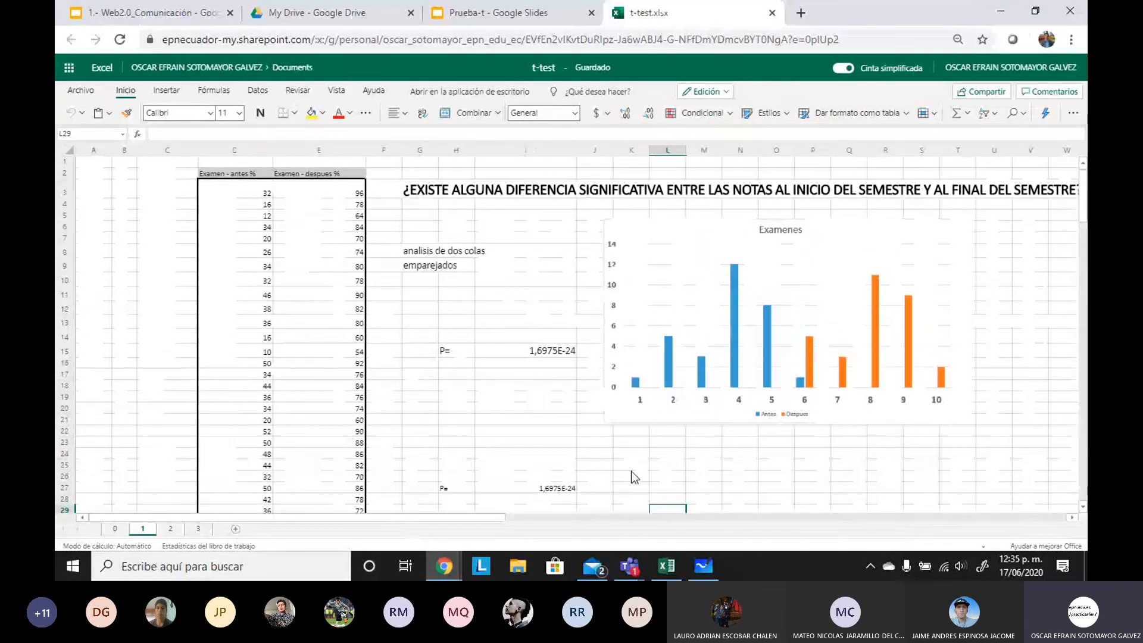
{"action": "left_click_drag", "start_coordinate": [484, 516], "coordinate": [515, 518]}
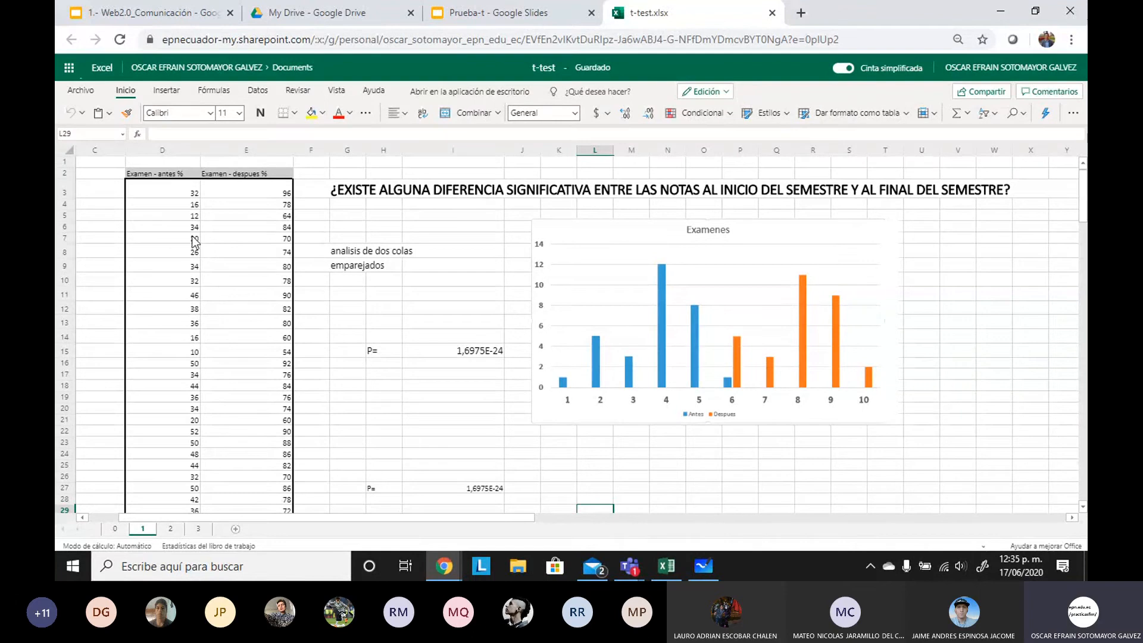
Step: Examine the Examen - antes % and Examen - despues % score columns from their headers down to the summary rows
{"action": "left_click", "coordinate": [170, 175]}
{"action": "key", "text": "ctrl+shift+Down"}
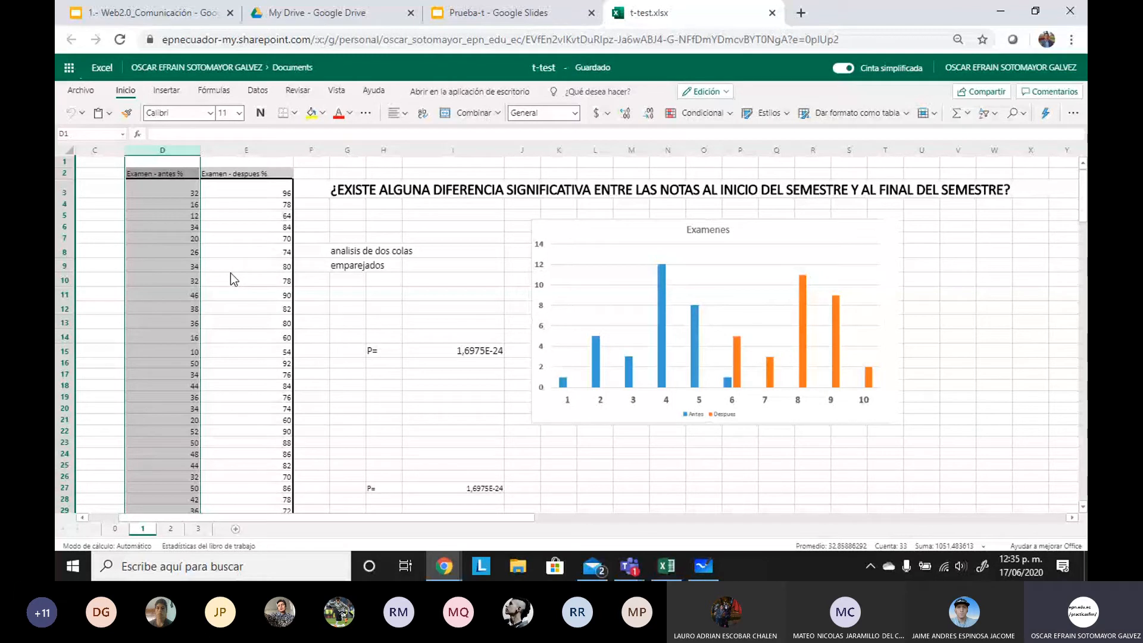
{"action": "left_click", "coordinate": [262, 151]}
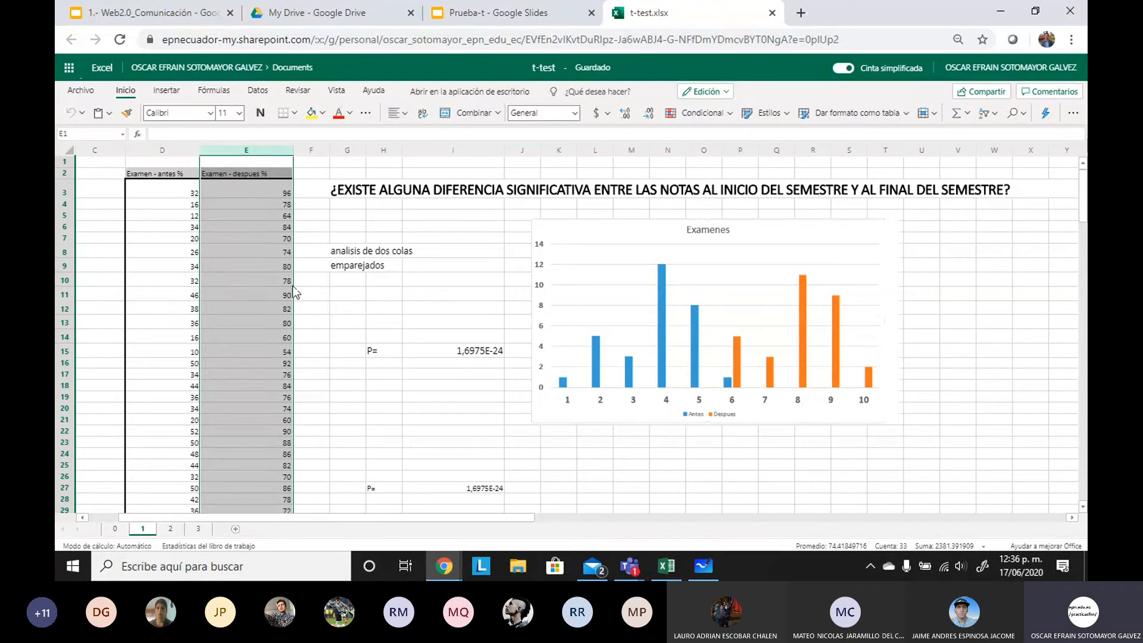
{"action": "left_click", "coordinate": [174, 196]}
{"action": "scroll", "coordinate": [177, 226], "scroll_direction": "down", "scroll_amount": 4}
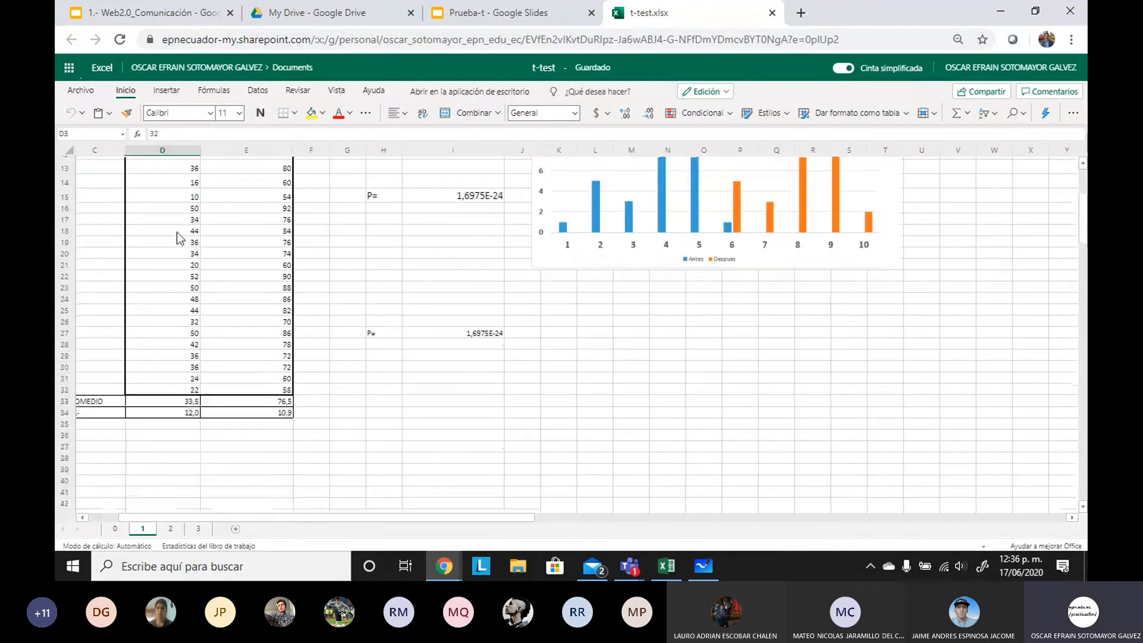
{"action": "scroll", "coordinate": [176, 234], "scroll_direction": "up", "scroll_amount": 5}
{"action": "scroll", "coordinate": [239, 238], "scroll_direction": "down", "scroll_amount": 4}
{"action": "scroll", "coordinate": [240, 233], "scroll_direction": "up", "scroll_amount": 2}
{"action": "scroll", "coordinate": [240, 234], "scroll_direction": "up", "scroll_amount": 2}
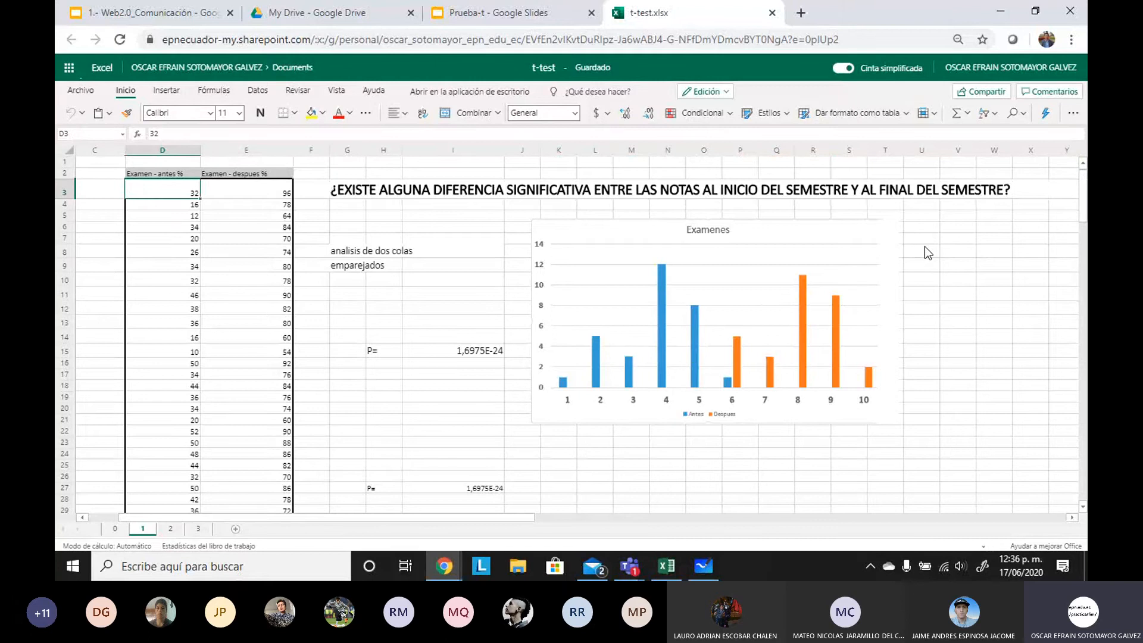
Step: Inspect the PROMEDIO formulas for both exams and the D-E- formula for the Examen - antes % scores
{"action": "scroll", "coordinate": [923, 246], "scroll_direction": "down", "scroll_amount": 2}
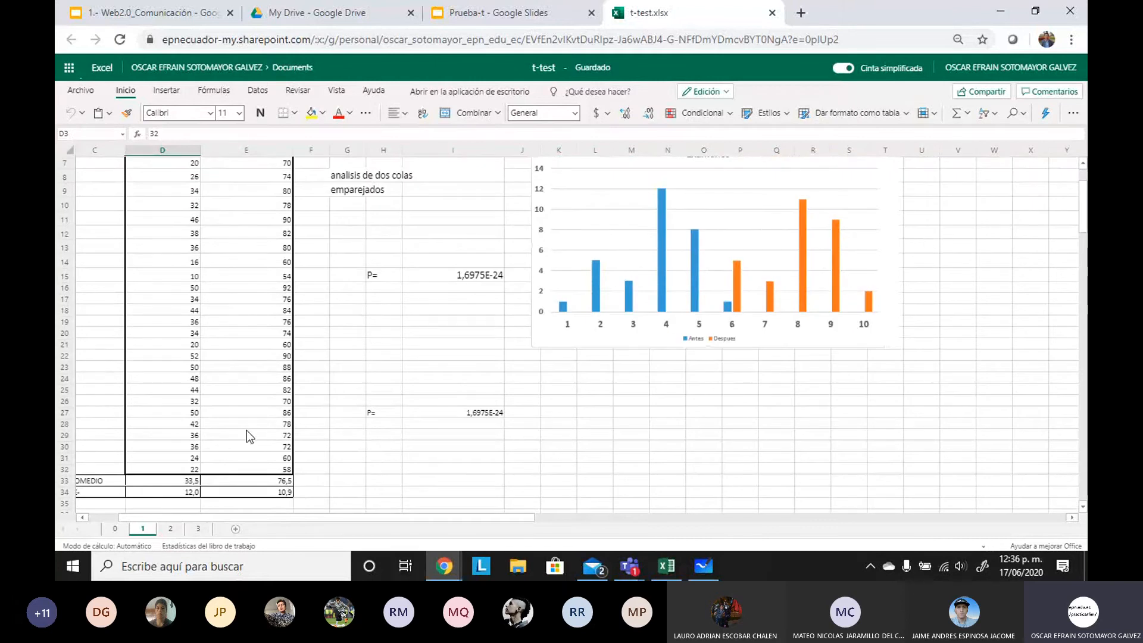
{"action": "left_click_drag", "start_coordinate": [491, 515], "coordinate": [441, 518]}
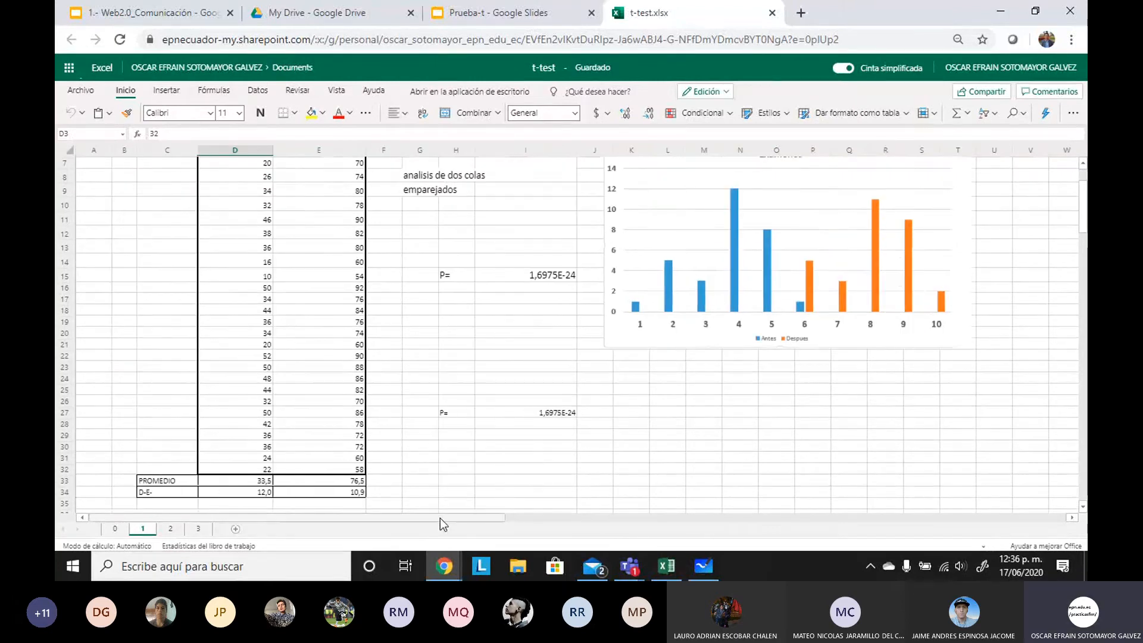
{"action": "left_click", "coordinate": [257, 483]}
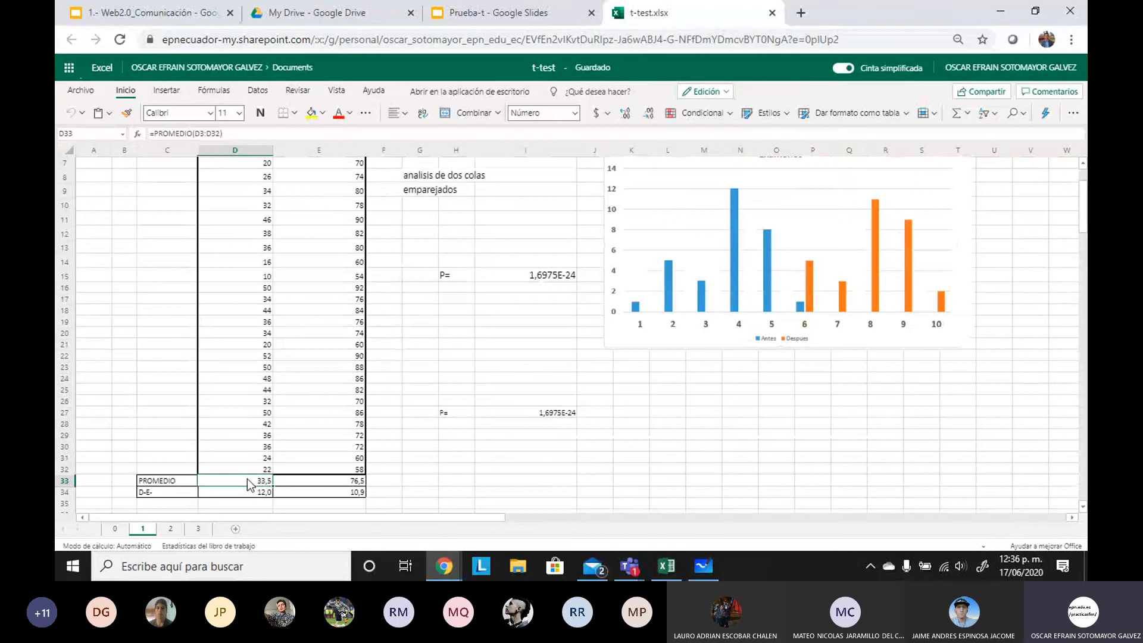
{"action": "left_click", "coordinate": [244, 488]}
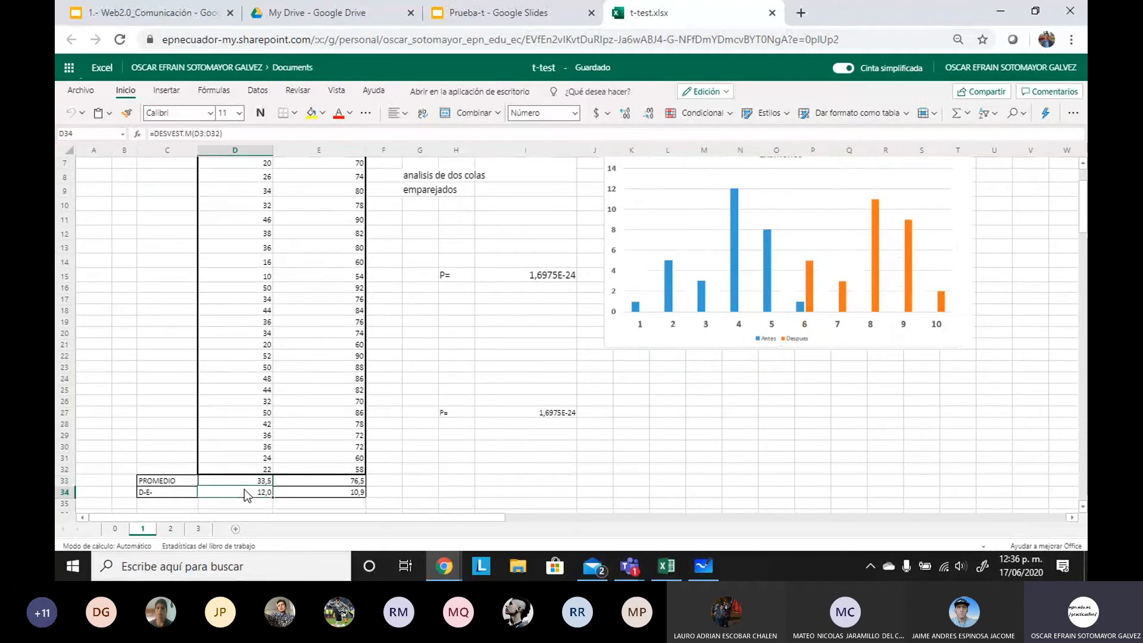
{"action": "scroll", "coordinate": [253, 332], "scroll_direction": "up", "scroll_amount": 2}
{"action": "scroll", "coordinate": [248, 416], "scroll_direction": "down", "scroll_amount": 2}
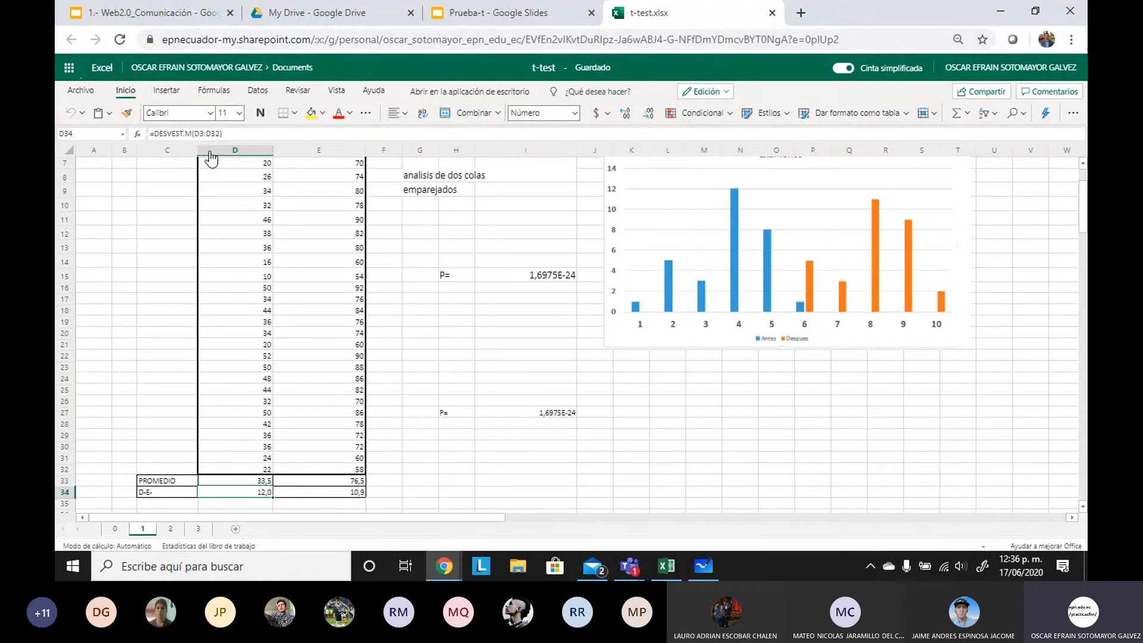
{"action": "left_click", "coordinate": [335, 481]}
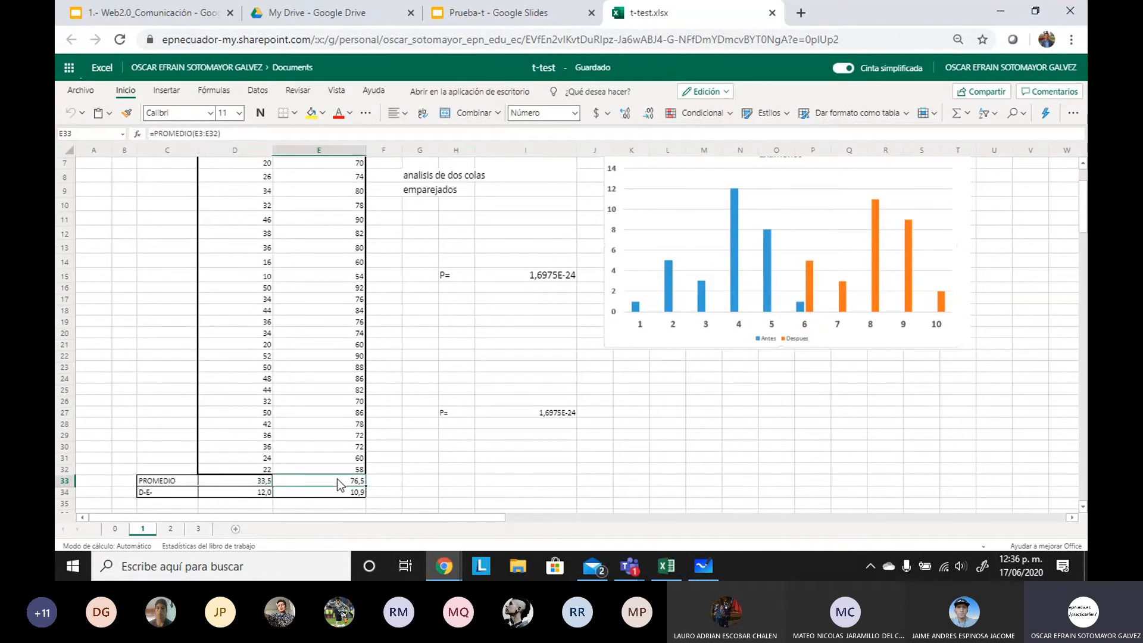
Step: Compare the average scores of the before and after exams in cells D33 and E33
{"action": "left_click", "coordinate": [224, 474]}
{"action": "left_click", "coordinate": [297, 480]}
{"action": "left_click", "coordinate": [243, 479]}
{"action": "left_click", "coordinate": [303, 481]}
{"action": "left_click", "coordinate": [226, 478]}
{"action": "left_click", "coordinate": [290, 481]}
{"action": "left_click", "coordinate": [257, 481]}
{"action": "left_click", "coordinate": [298, 480]}
{"action": "left_click", "coordinate": [231, 480]}
{"action": "left_click", "coordinate": [297, 480]}
{"action": "left_click", "coordinate": [250, 481]}
{"action": "left_click", "coordinate": [286, 482]}
{"action": "left_click", "coordinate": [238, 480]}
{"action": "left_click", "coordinate": [281, 480]}
{"action": "left_click", "coordinate": [266, 478]}
{"action": "left_click", "coordinate": [275, 480]}
{"action": "left_click", "coordinate": [496, 493]}
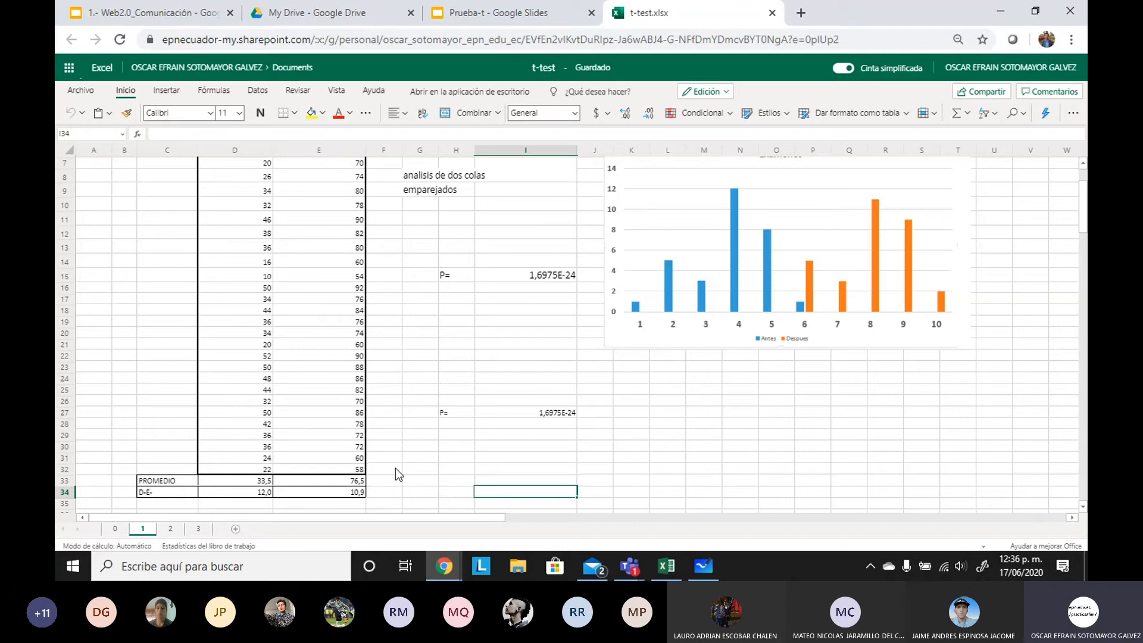
Step: Inspect the PRUEBA.T.N formulas behind the P values in cells I15 and I27, enlarging the page for readability
{"action": "scroll", "coordinate": [395, 467], "scroll_direction": "up", "scroll_amount": 3}
{"action": "scroll", "coordinate": [354, 220], "scroll_direction": "down", "scroll_amount": 3}
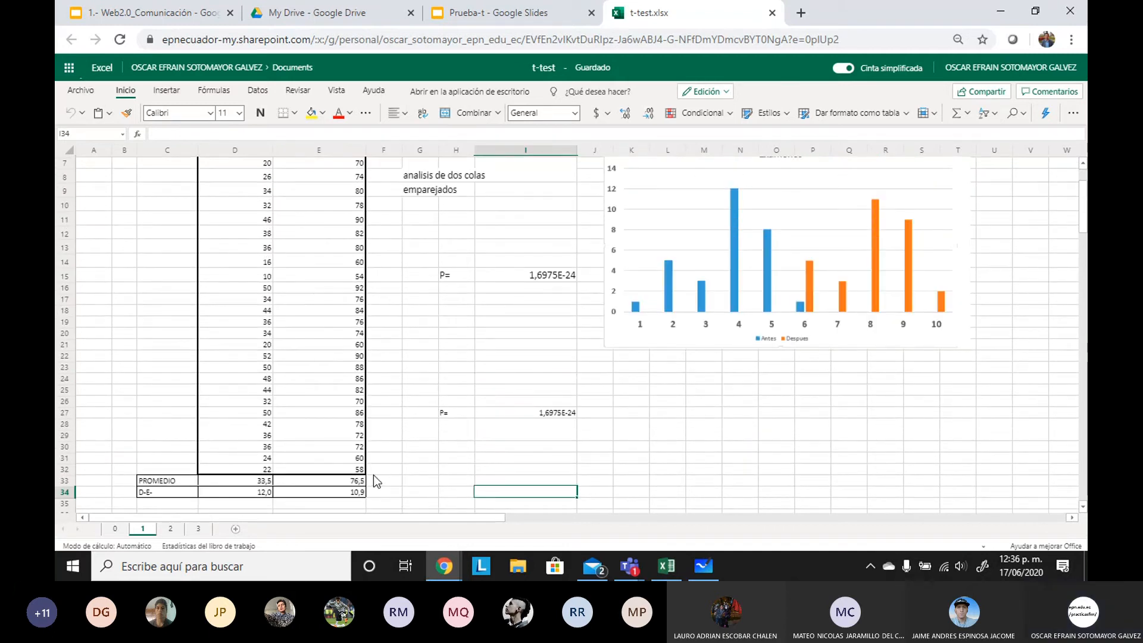
{"action": "left_click", "coordinate": [420, 469]}
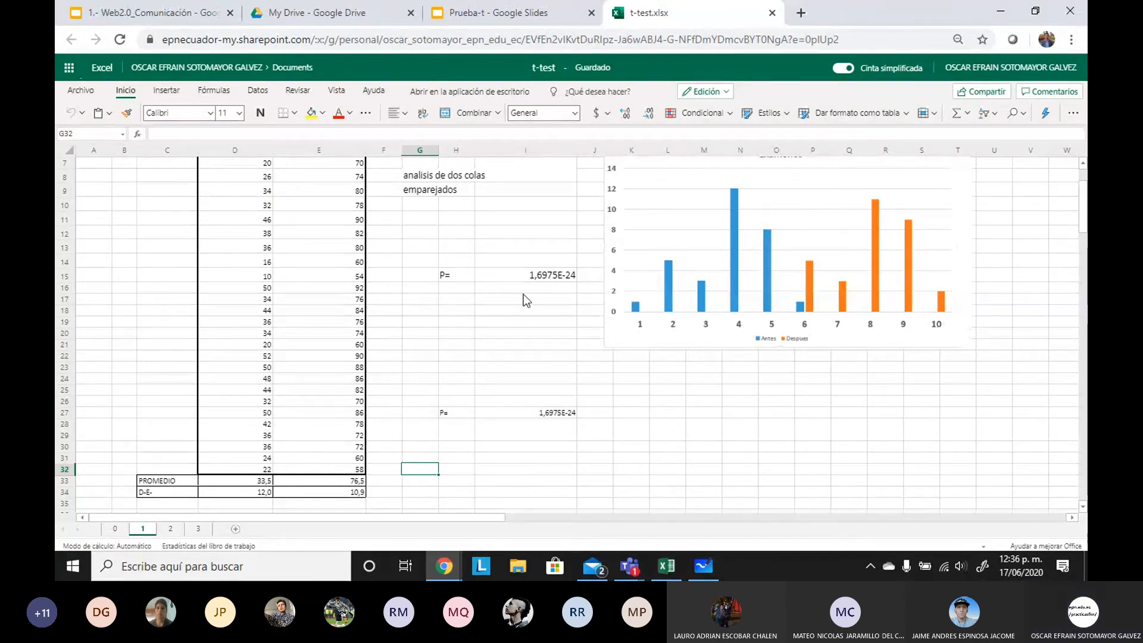
{"action": "left_click", "coordinate": [532, 278]}
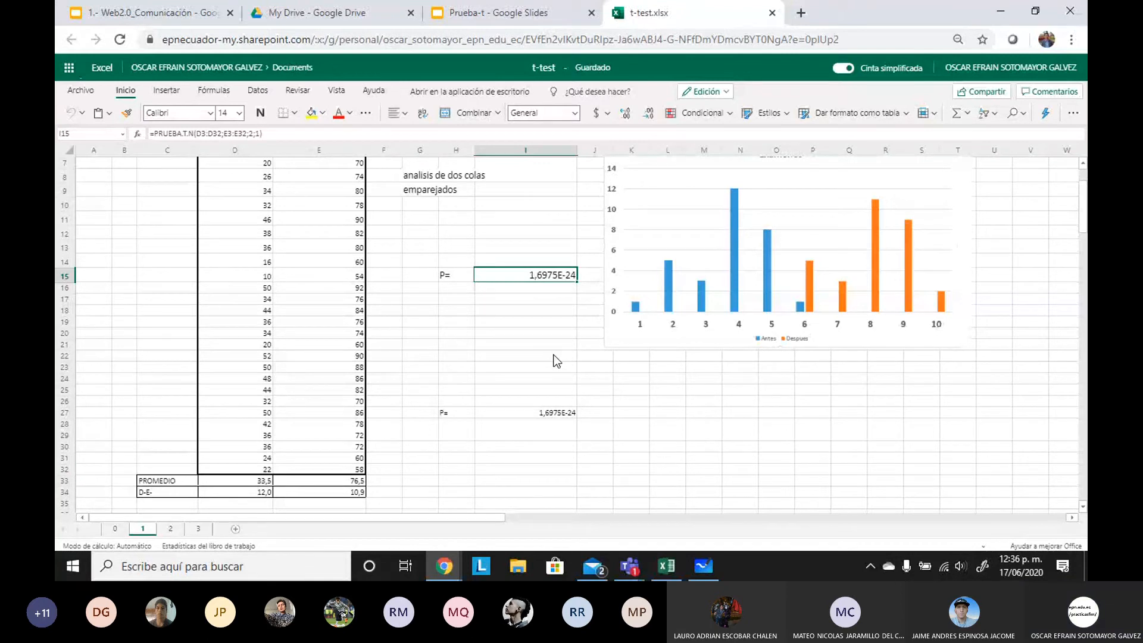
{"action": "left_click", "coordinate": [564, 416]}
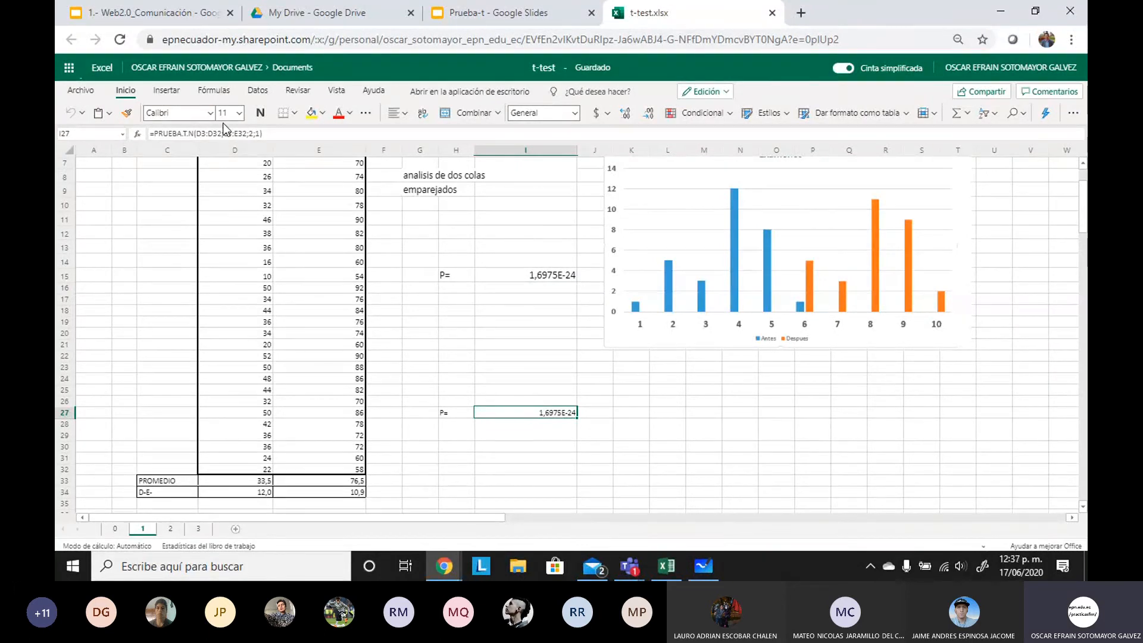
{"action": "key", "text": "ctrl+plus"}
{"action": "key", "text": "ctrl+plus"}
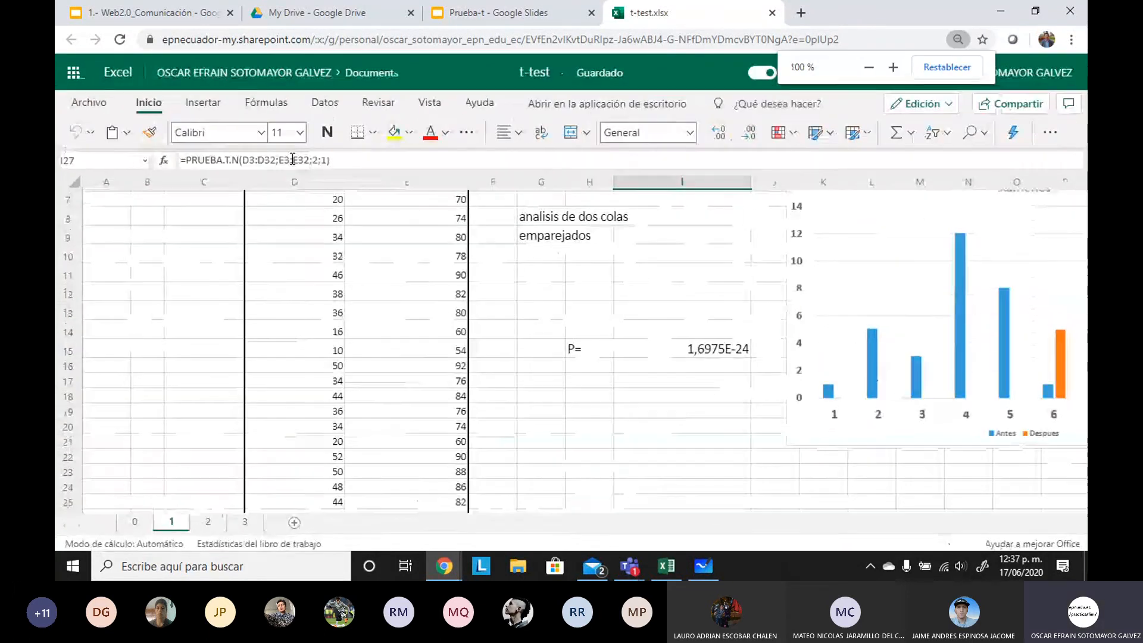
{"action": "left_click", "coordinate": [769, 379]}
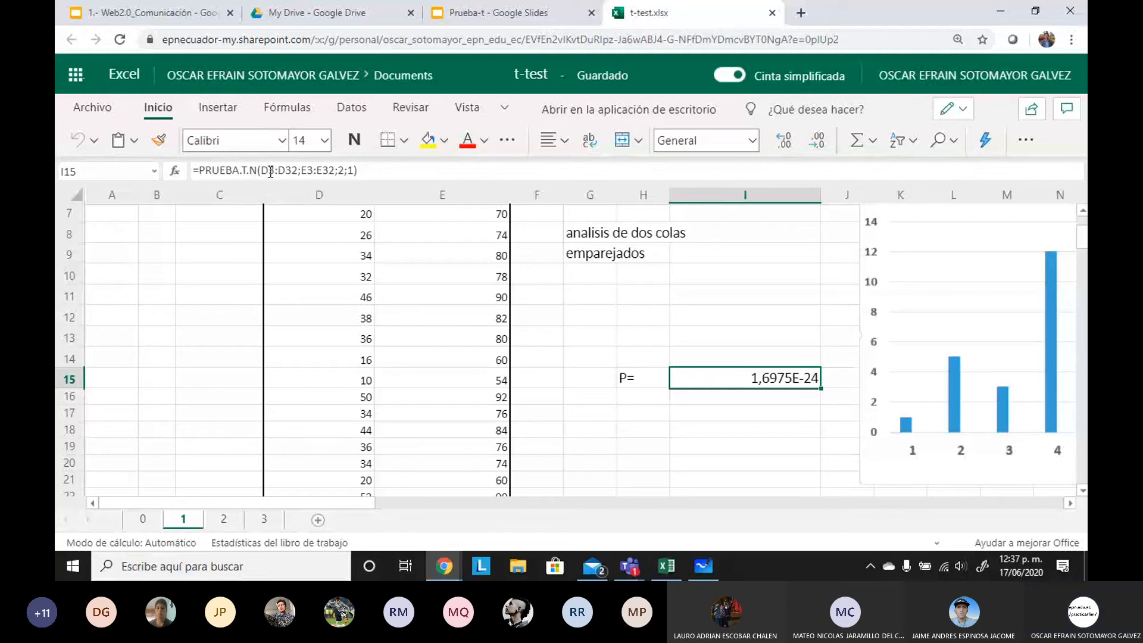
{"action": "left_click", "coordinate": [700, 427]}
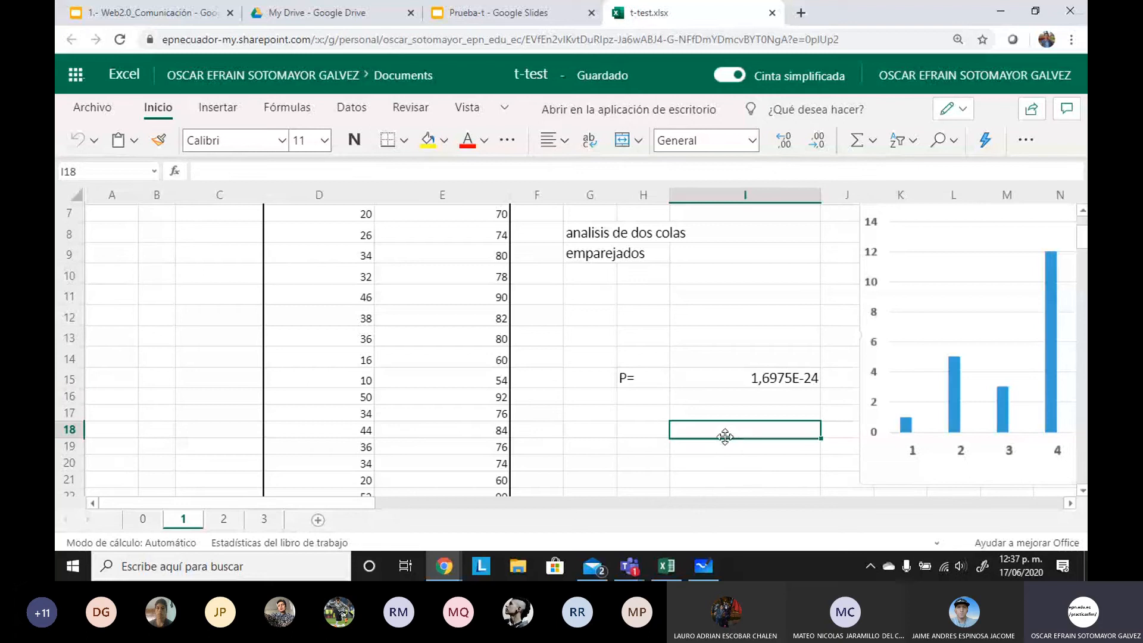
{"action": "left_click", "coordinate": [176, 172]}
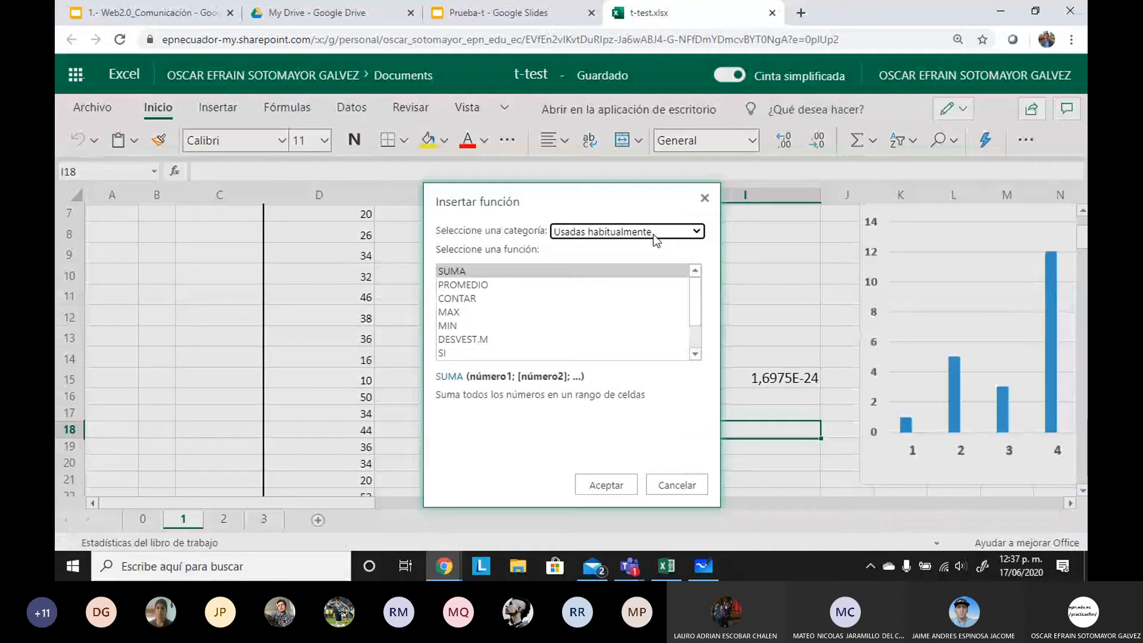
{"action": "scroll", "coordinate": [698, 319], "scroll_direction": "down", "scroll_amount": 1}
{"action": "scroll", "coordinate": [698, 319], "scroll_direction": "up", "scroll_amount": 1}
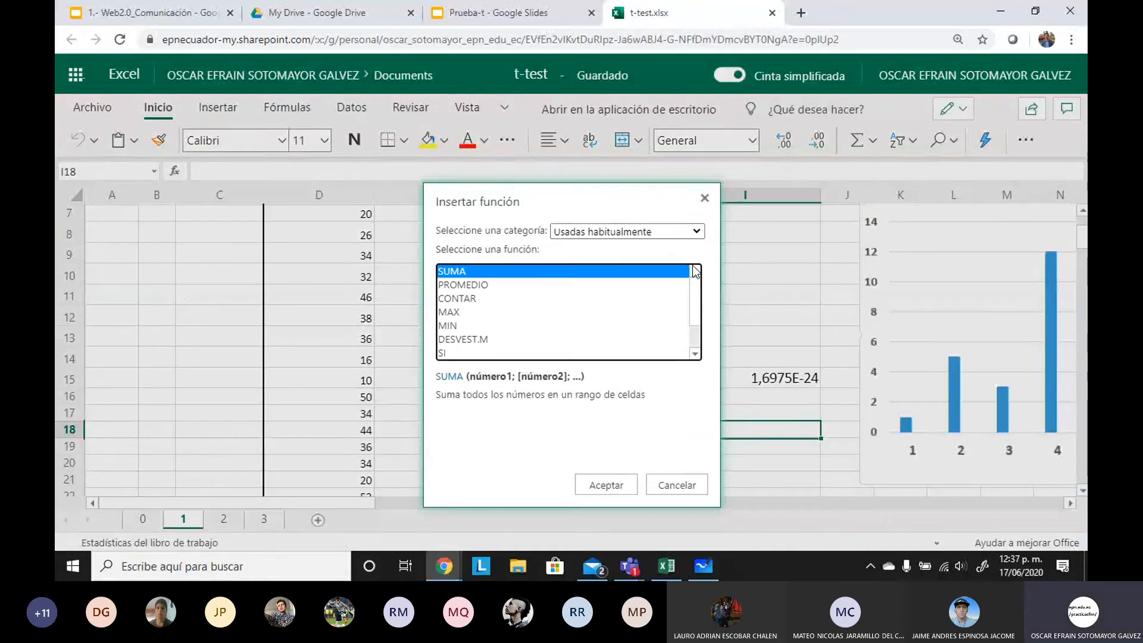
{"action": "left_click", "coordinate": [673, 234]}
{"action": "left_click", "coordinate": [530, 457]}
{"action": "left_click", "coordinate": [667, 482]}
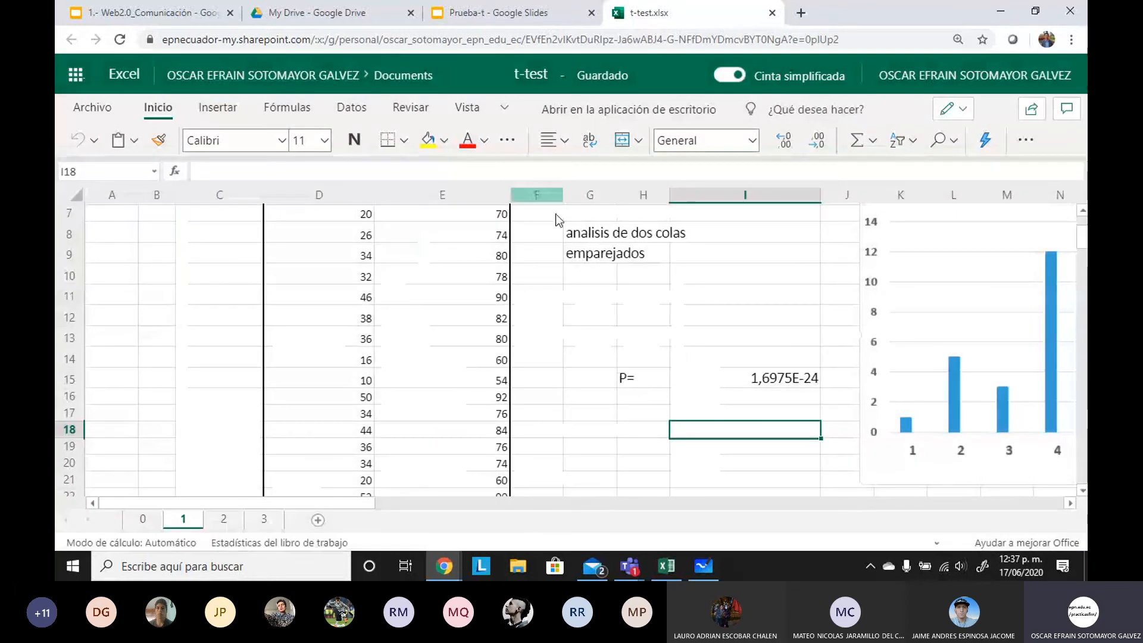
Step: Review the two-tailed paired analysis notes and the PRUEBA.T.N formula in cell I15
{"action": "scroll", "coordinate": [609, 332], "scroll_direction": "up", "scroll_amount": 1}
{"action": "scroll", "coordinate": [608, 331], "scroll_direction": "up", "scroll_amount": 2}
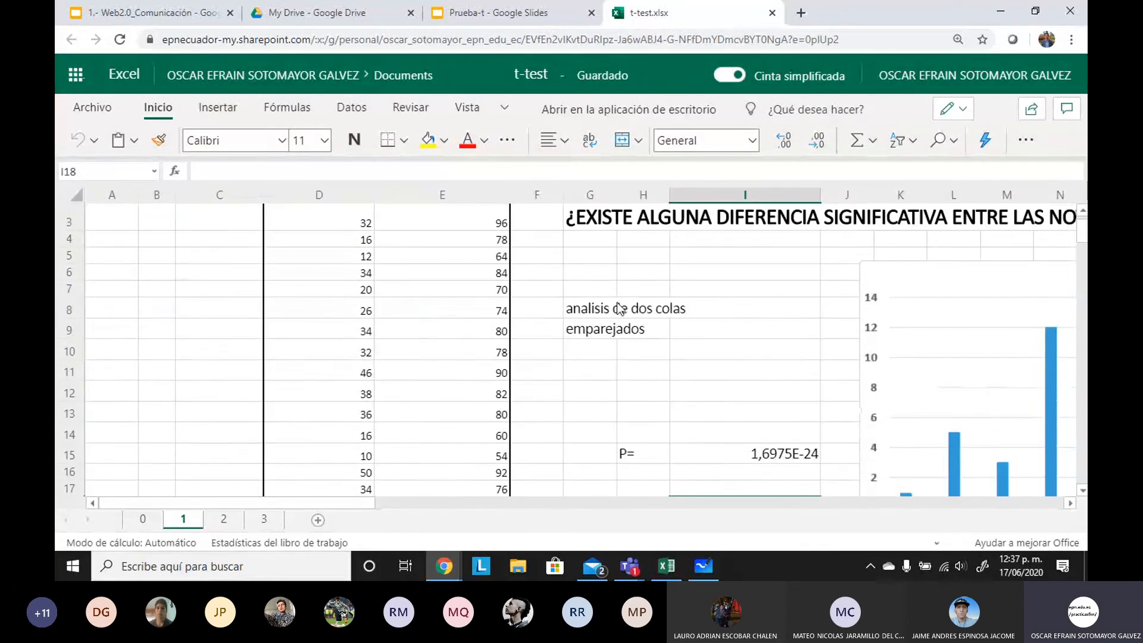
{"action": "scroll", "coordinate": [570, 296], "scroll_direction": "up", "scroll_amount": 1}
{"action": "scroll", "coordinate": [714, 416], "scroll_direction": "down", "scroll_amount": 5}
{"action": "left_click", "coordinate": [738, 344]}
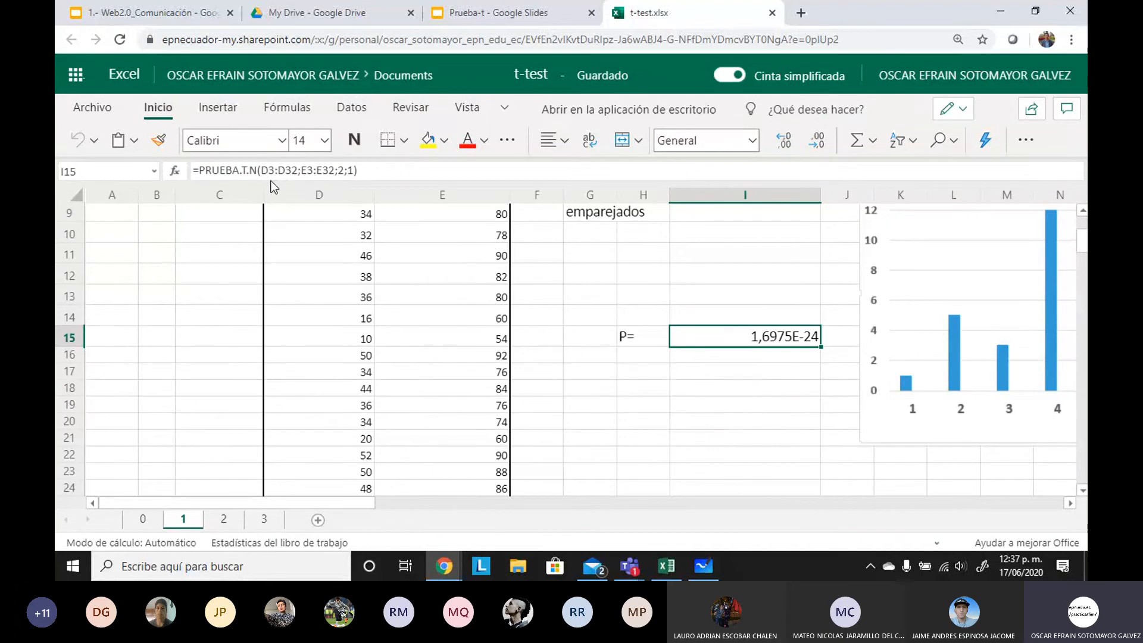
{"action": "left_click_drag", "start_coordinate": [296, 170], "coordinate": [260, 170]}
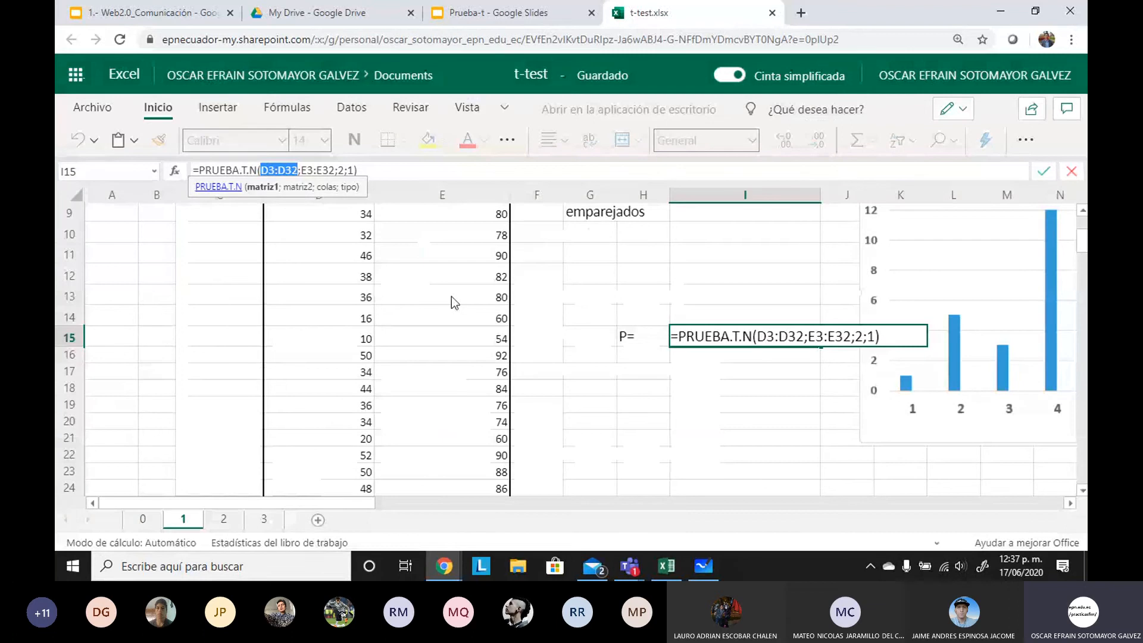
{"action": "scroll", "coordinate": [451, 297], "scroll_direction": "up", "scroll_amount": 3}
{"action": "left_click", "coordinate": [345, 241]}
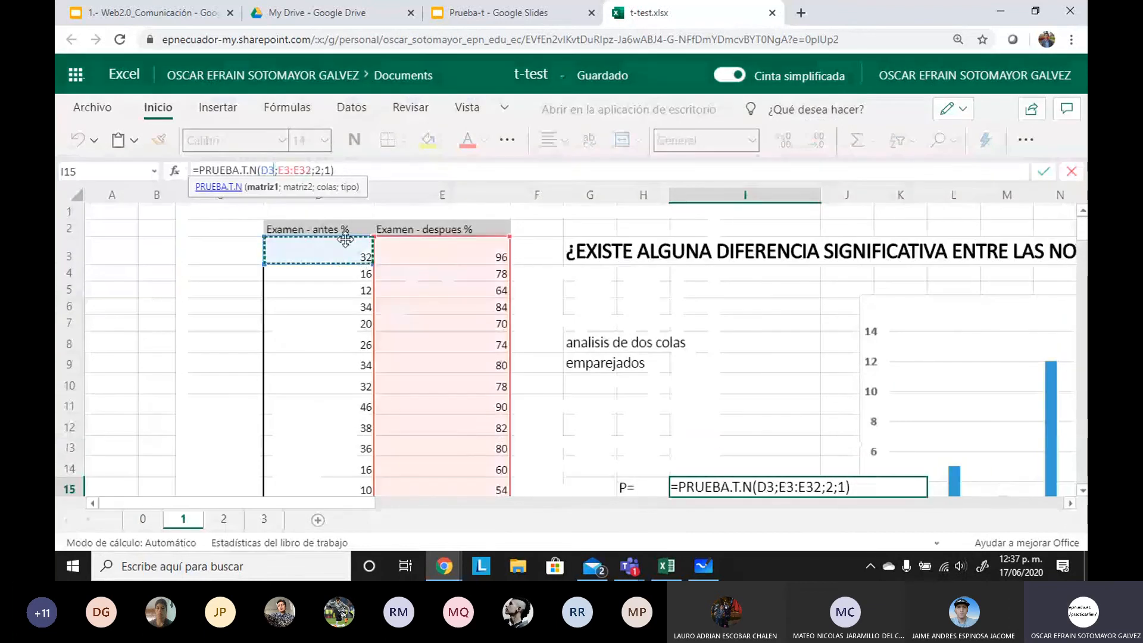
{"action": "key", "text": "Escape"}
{"action": "scroll", "coordinate": [726, 451], "scroll_direction": "down", "scroll_amount": 1}
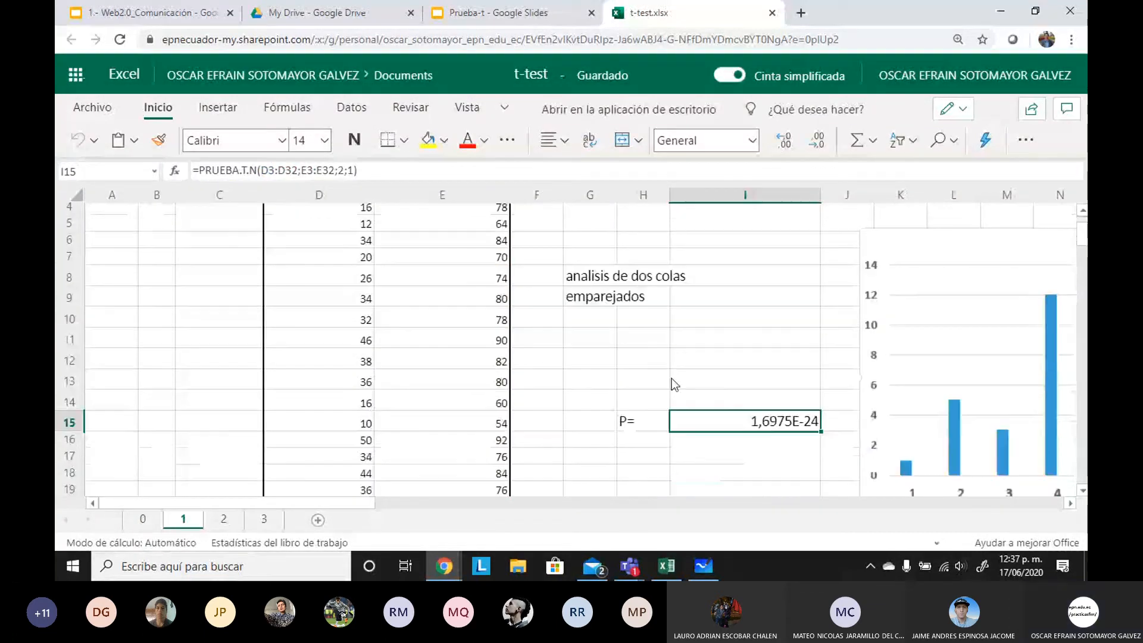
Step: Highlight the before-exam scores in D3:D32, and review the Examenes chart beside the t-test formula in I15
{"action": "scroll", "coordinate": [391, 289], "scroll_direction": "up", "scroll_amount": 1}
{"action": "left_click_drag", "start_coordinate": [350, 260], "coordinate": [368, 276]}
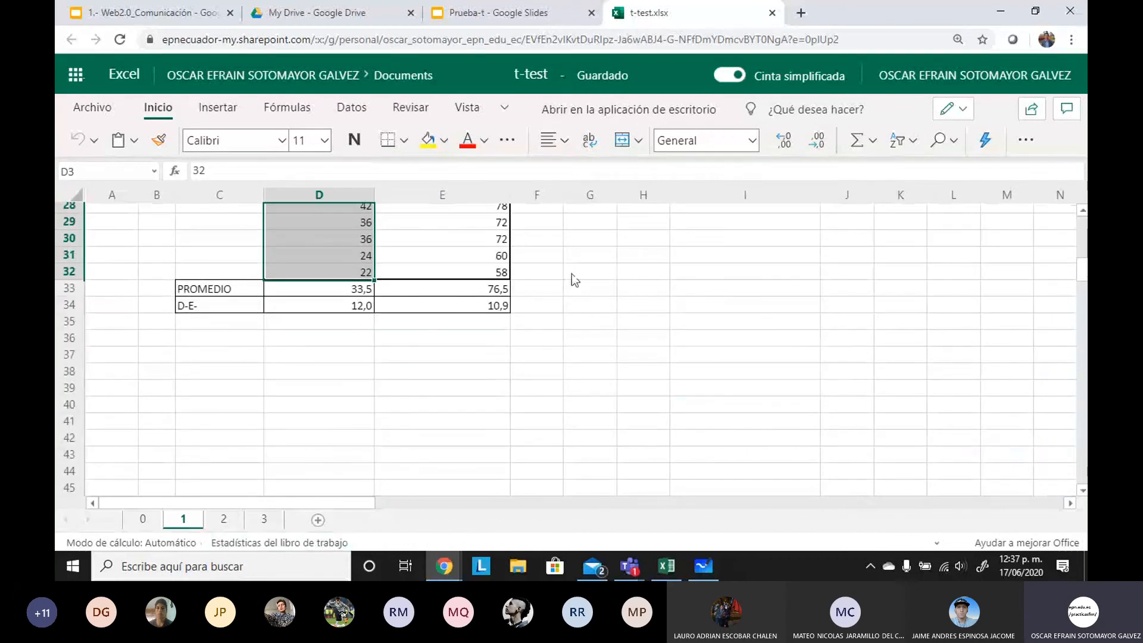
{"action": "scroll", "coordinate": [641, 316], "scroll_direction": "up", "scroll_amount": 9}
{"action": "left_click", "coordinate": [769, 499]}
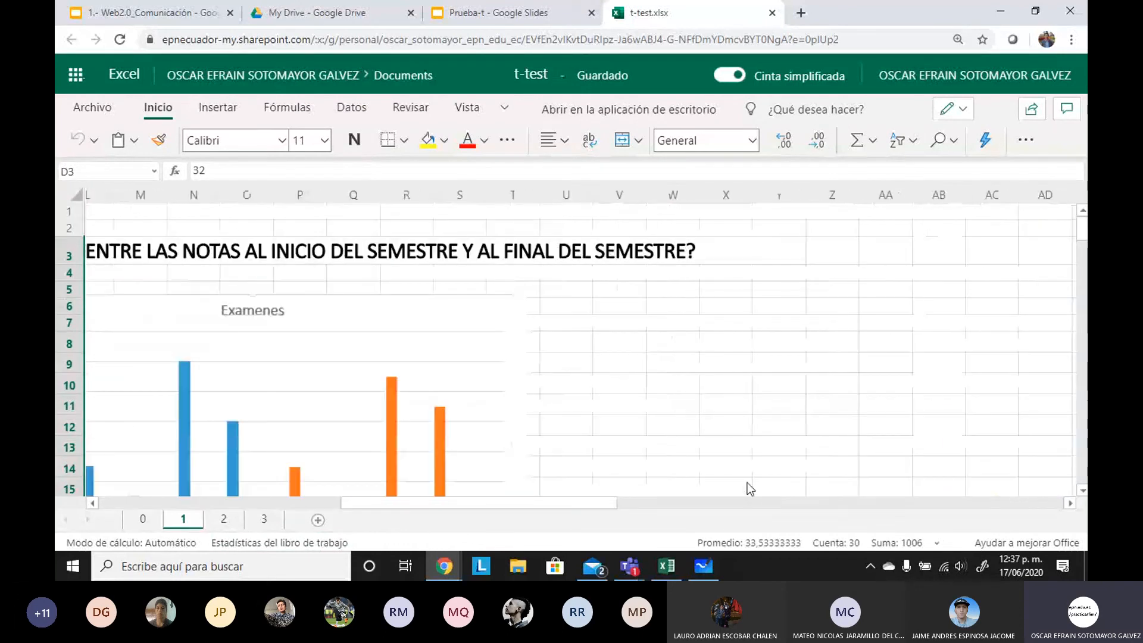
{"action": "left_click_drag", "start_coordinate": [549, 505], "coordinate": [380, 501]}
{"action": "scroll", "coordinate": [476, 414], "scroll_direction": "down", "scroll_amount": 2}
{"action": "left_click", "coordinate": [511, 417]}
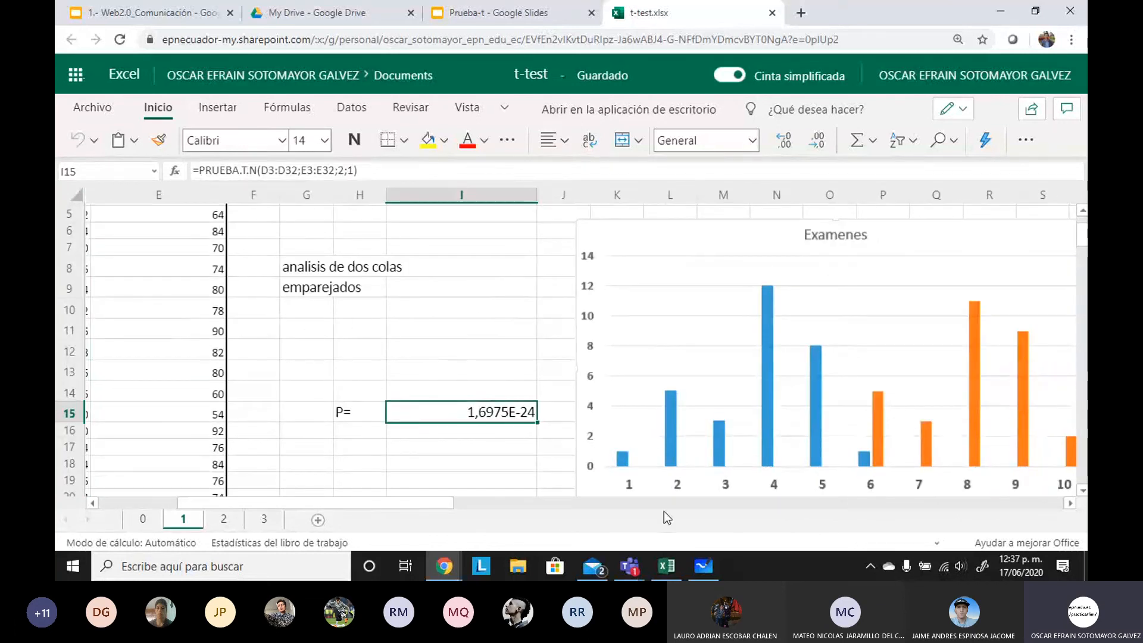
Step: Review the before and after exam scores again alongside the research question, with the page zoomed out one level
{"action": "left_click_drag", "start_coordinate": [353, 502], "coordinate": [316, 505]}
{"action": "scroll", "coordinate": [256, 409], "scroll_direction": "up", "scroll_amount": 2}
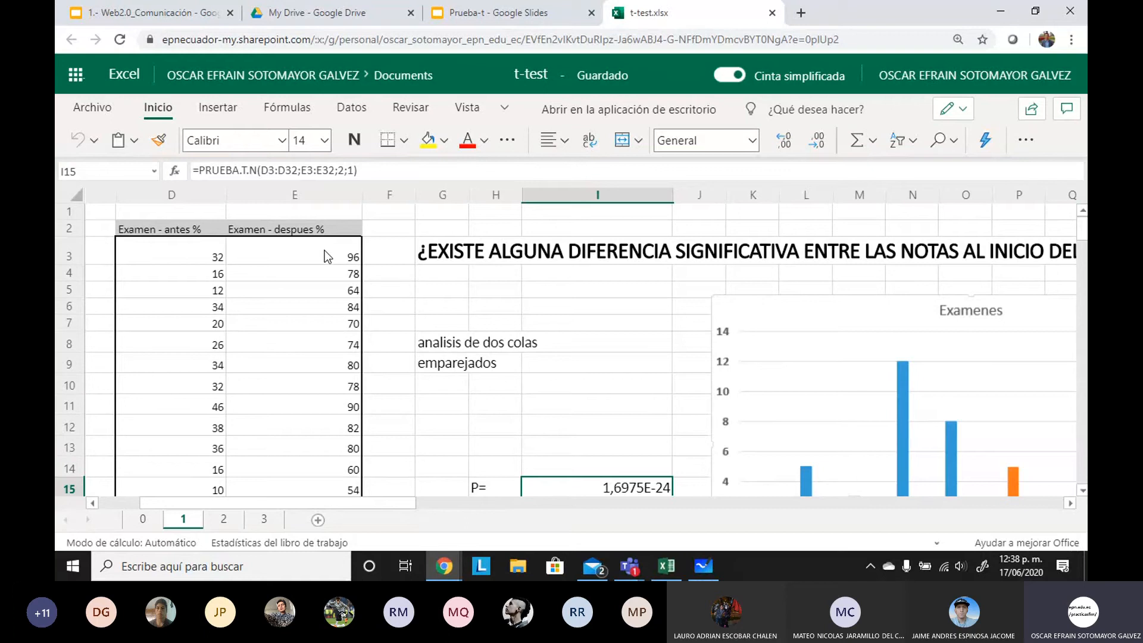
{"action": "scroll", "coordinate": [323, 252], "scroll_direction": "down", "scroll_amount": 3}
{"action": "scroll", "coordinate": [324, 257], "scroll_direction": "down", "scroll_amount": 3}
{"action": "scroll", "coordinate": [322, 363], "scroll_direction": "up", "scroll_amount": 7}
{"action": "scroll", "coordinate": [486, 297], "scroll_direction": "down", "scroll_amount": 1}
{"action": "scroll", "coordinate": [486, 296], "scroll_direction": "up", "scroll_amount": 1}
{"action": "key", "text": "super"}
{"action": "left_click", "coordinate": [633, 316]}
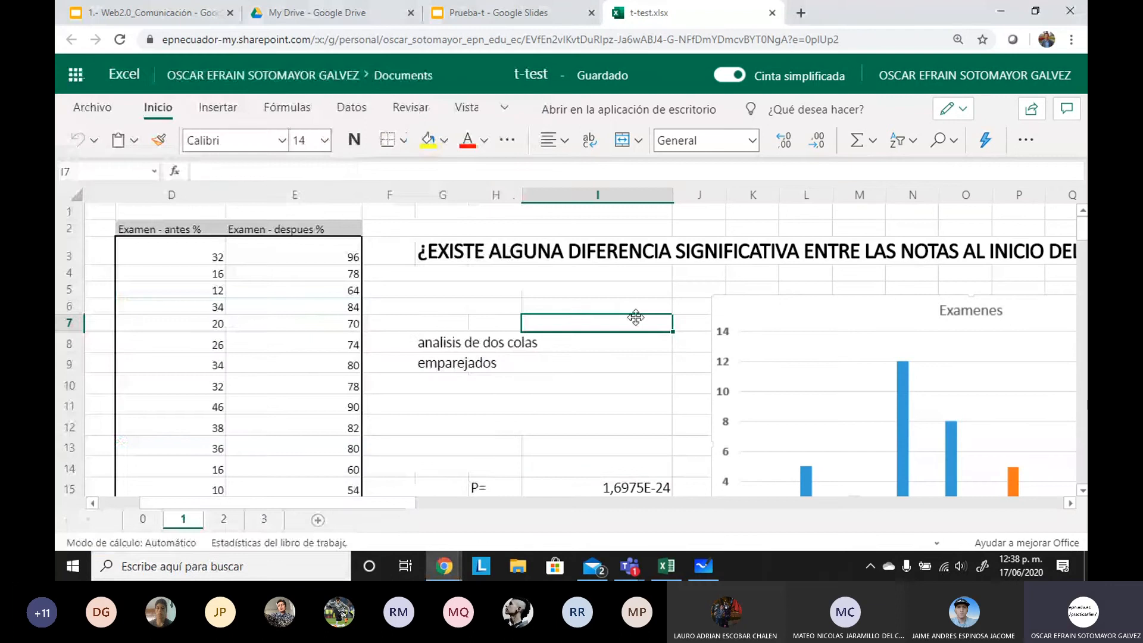
{"action": "key", "text": "ctrl+minus"}
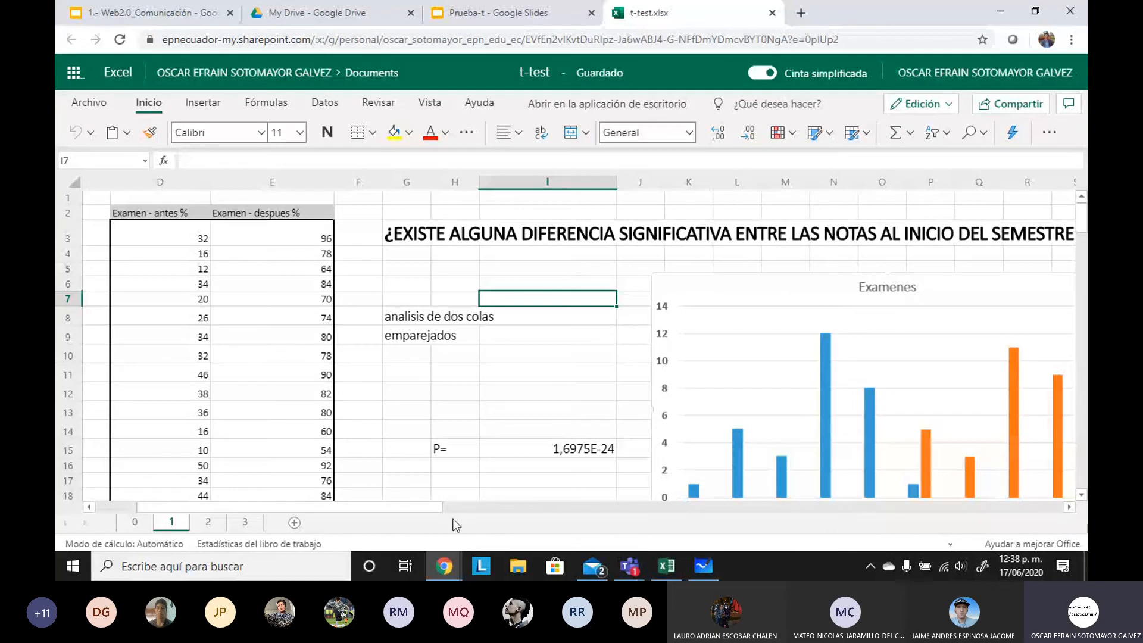
Step: Switch to the Prueba-t presentation and review the full-screen slide on choosing a one- or two-tailed t-test
{"action": "scroll", "coordinate": [444, 503], "scroll_direction": "right", "scroll_amount": 3}
{"action": "scroll", "coordinate": [444, 503], "scroll_direction": "left", "scroll_amount": 3}
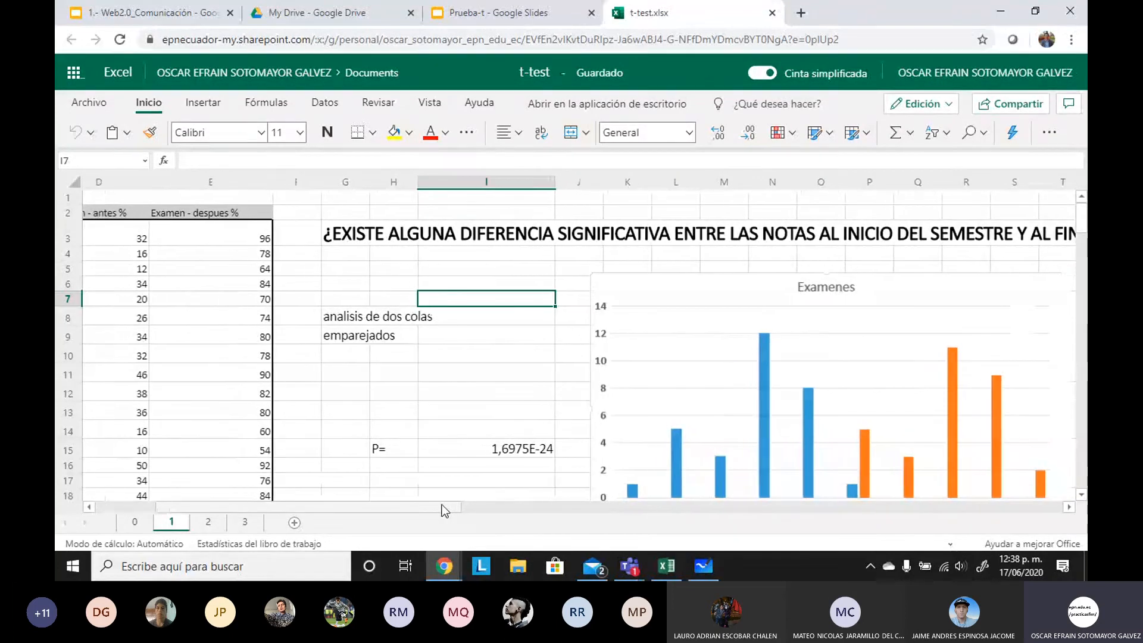
{"action": "scroll", "coordinate": [411, 505], "scroll_direction": "left", "scroll_amount": 5}
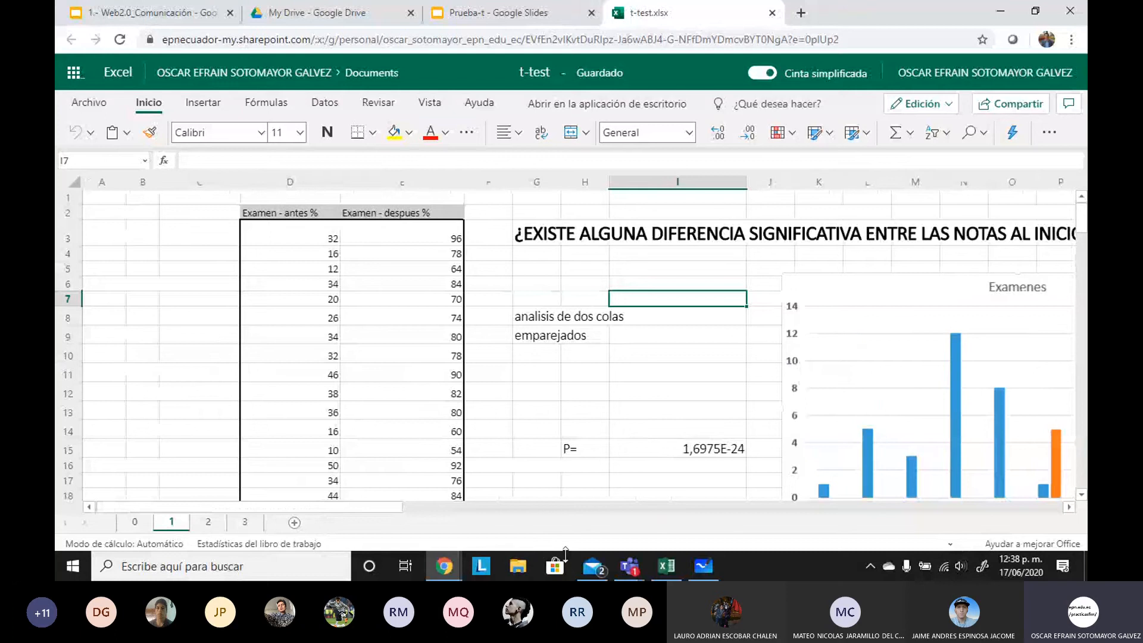
{"action": "key", "text": "ctrl+shift+Tab"}
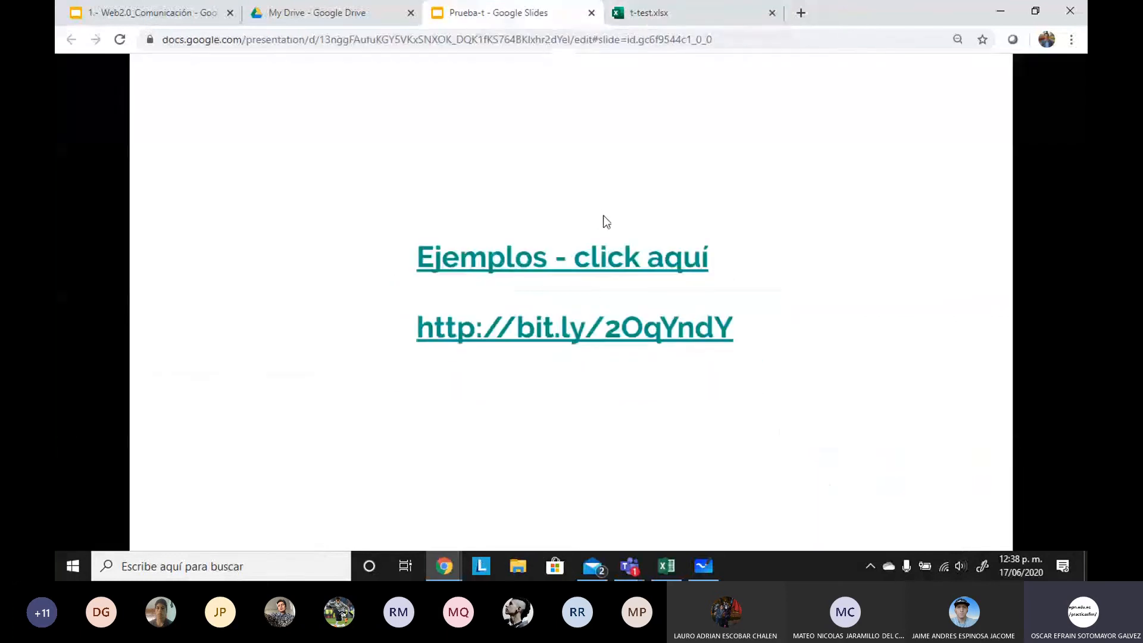
{"action": "key", "text": "Left"}
{"action": "key", "text": "Left"}
{"action": "key", "text": "Left"}
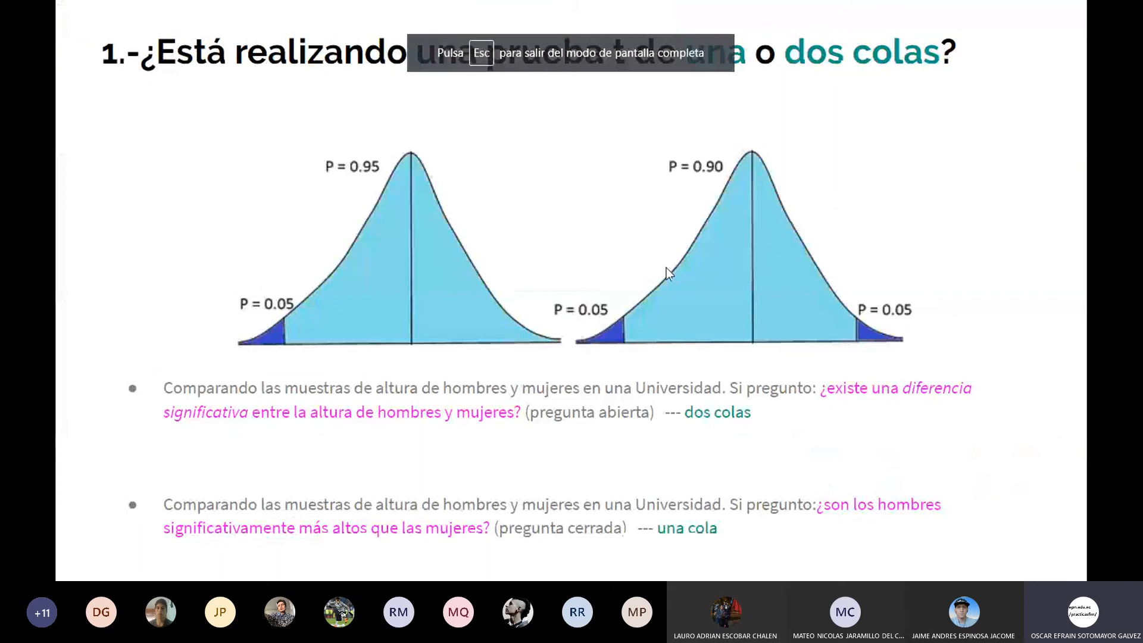
{"action": "key", "text": "Right"}
{"action": "key", "text": "Right"}
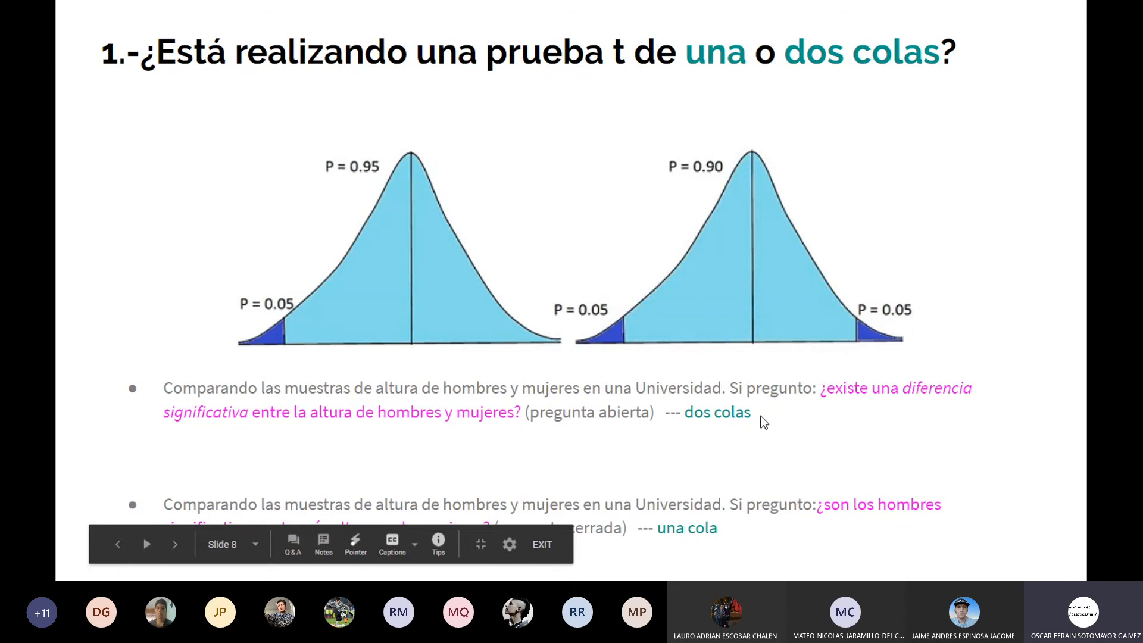
Step: Leave the slideshow, minimize the separate Google Drive window and return to the t-test.xlsx workbook
{"action": "key", "text": "alt+Tab"}
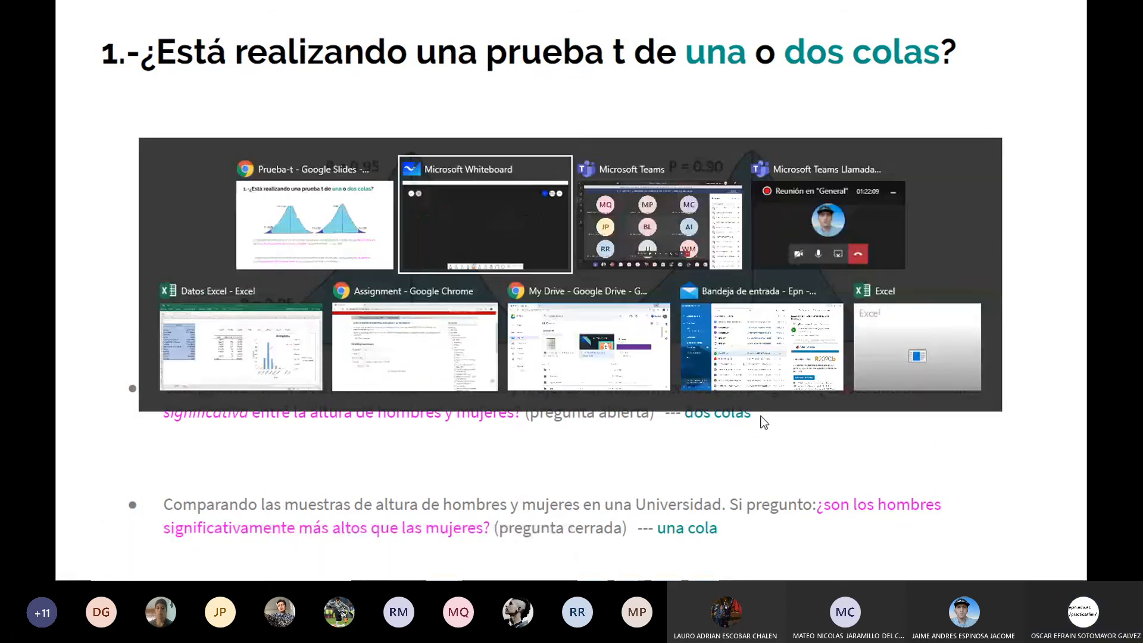
{"action": "key", "text": "alt+Tab"}
{"action": "key", "text": "alt+Tab"}
{"action": "key", "text": "alt+Tab"}
{"action": "key", "text": "alt+Tab"}
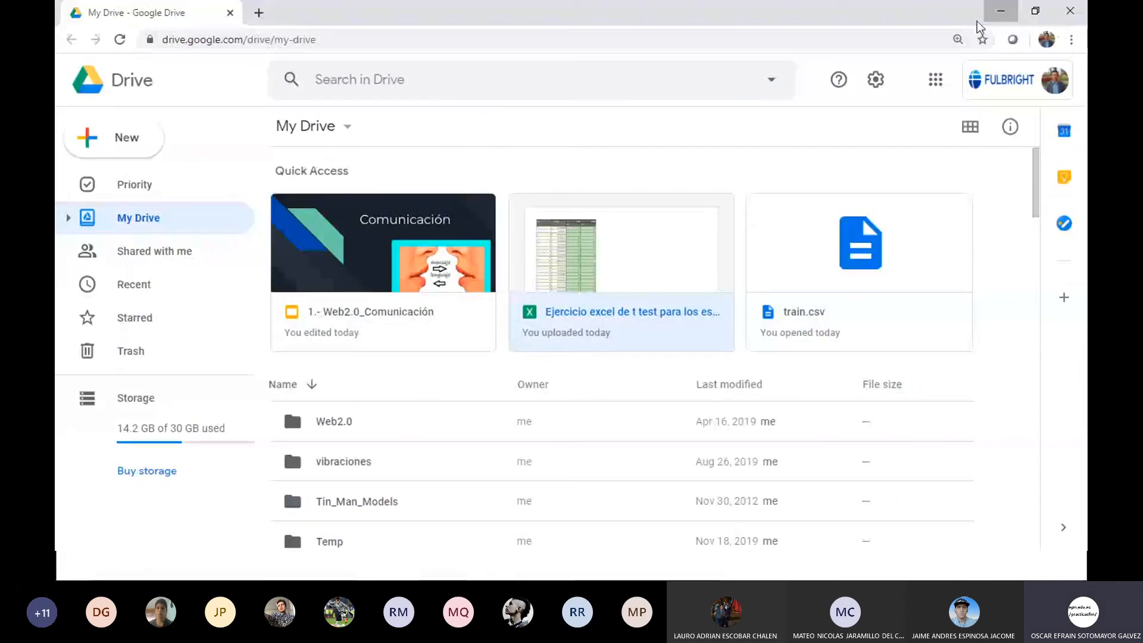
{"action": "left_click", "coordinate": [1000, 10]}
{"action": "key", "text": "Escape"}
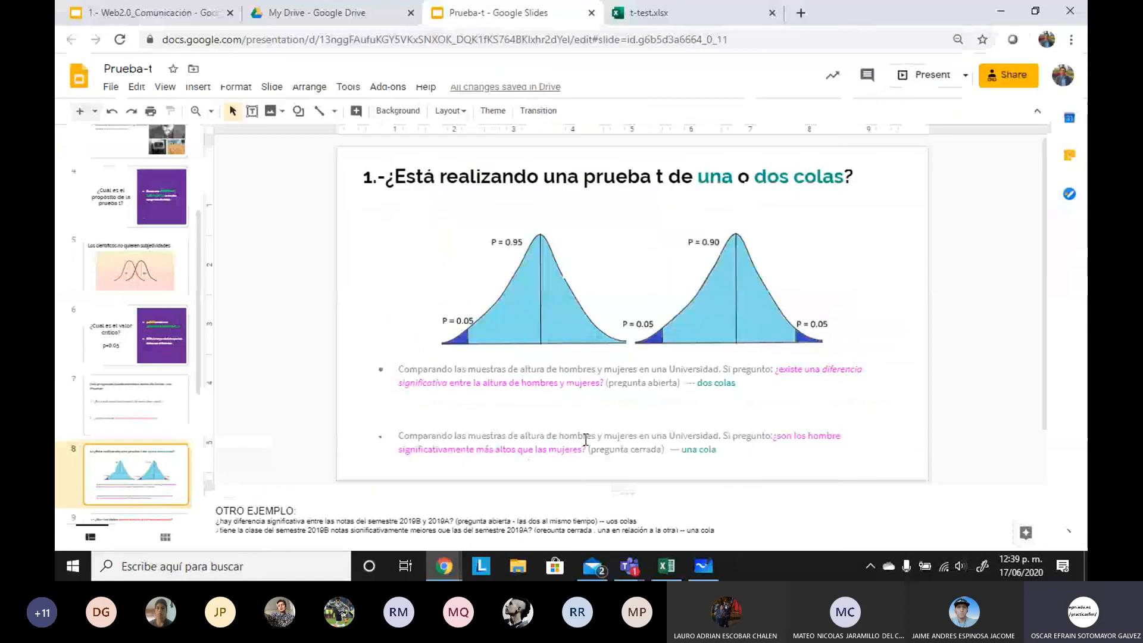
{"action": "left_click", "coordinate": [681, 19]}
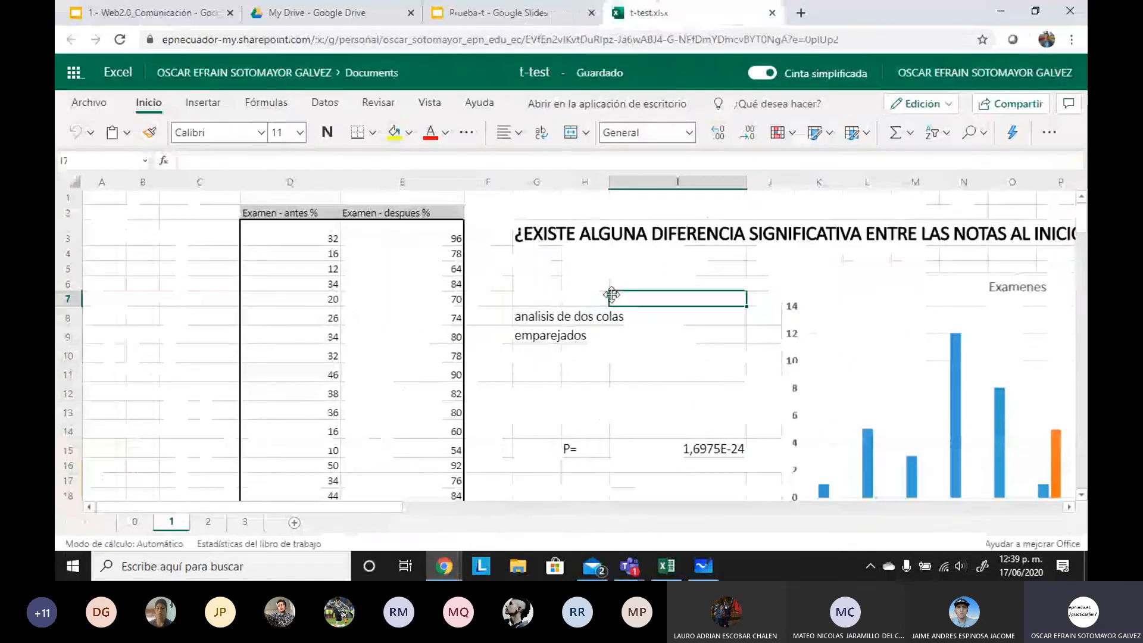
Step: Review the "emparejados" note in G9 against the first student's before and after exam scores in row 3
{"action": "left_click", "coordinate": [542, 339]}
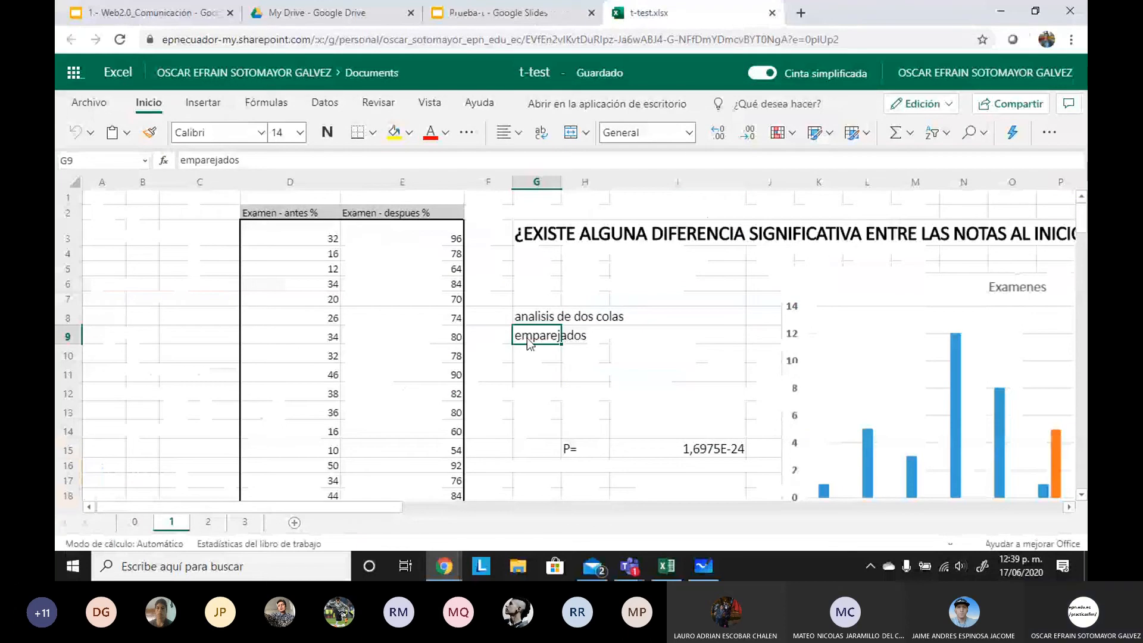
{"action": "left_click", "coordinate": [298, 238]}
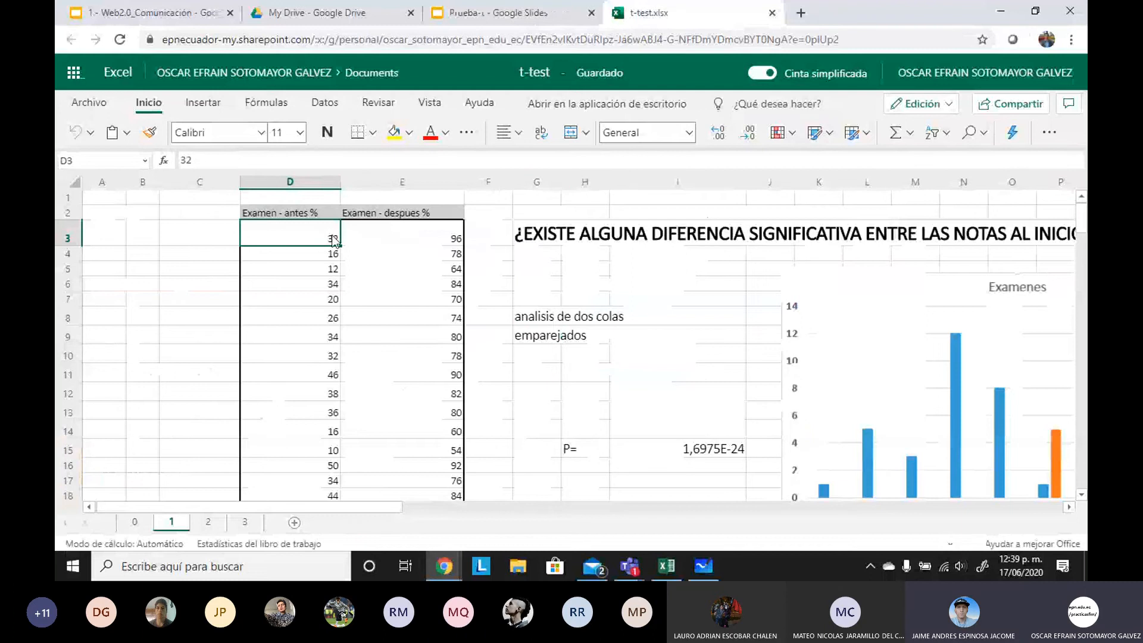
{"action": "left_click", "coordinate": [213, 234]}
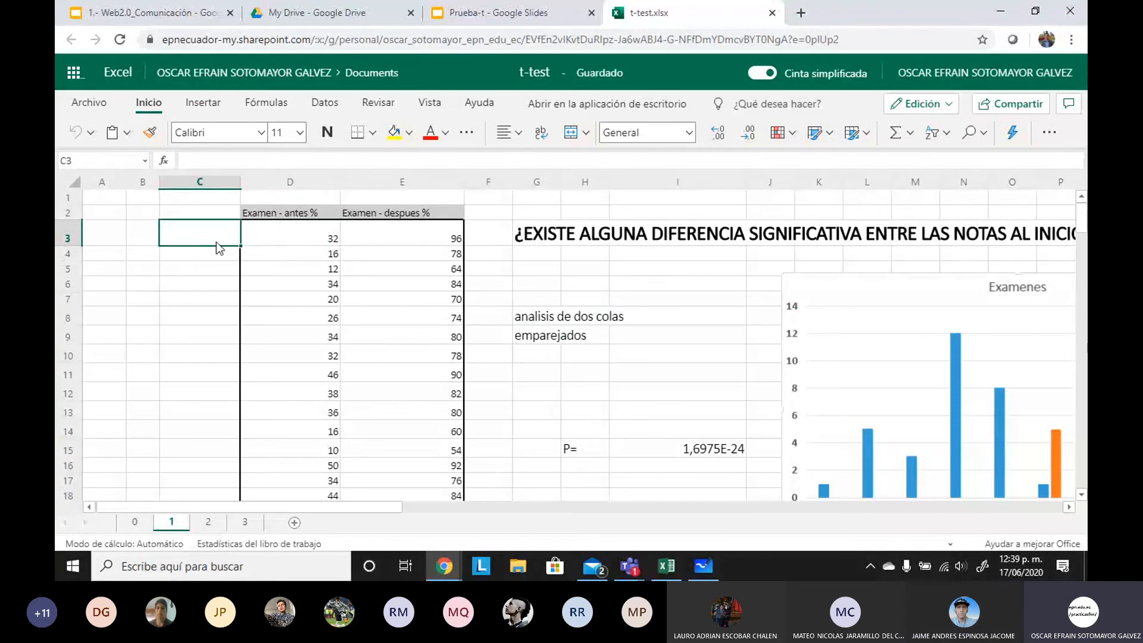
{"action": "left_click", "coordinate": [312, 241]}
{"action": "left_click", "coordinate": [403, 243]}
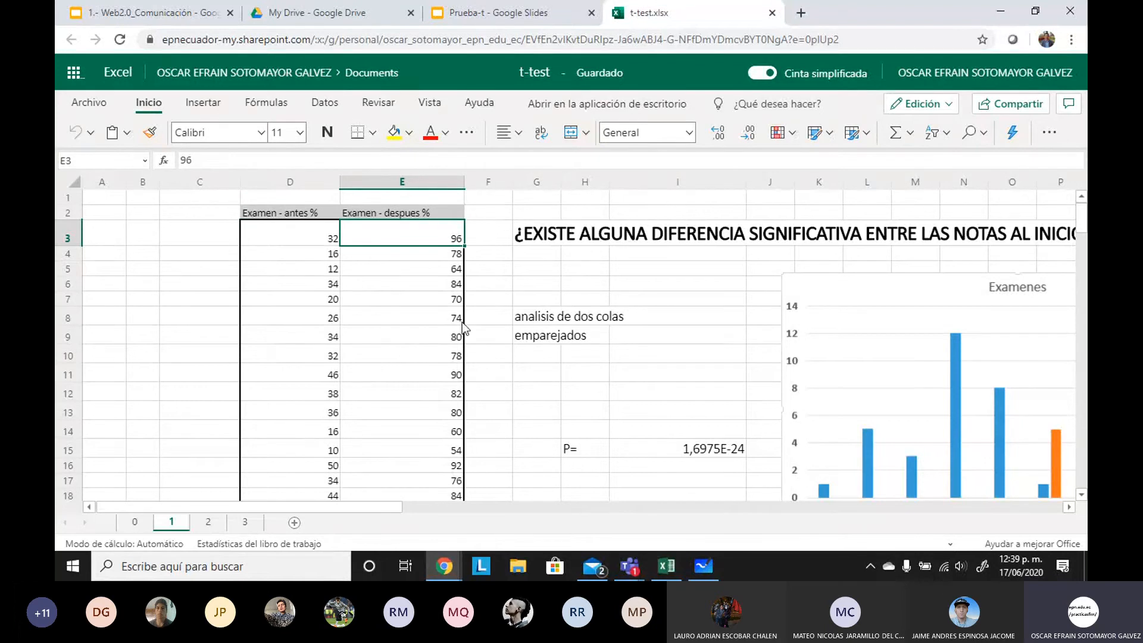
Step: Inspect the tails and type arguments of the PRUEBA.T.N formula in I15, leaving the formula as it was
{"action": "left_click", "coordinate": [666, 460]}
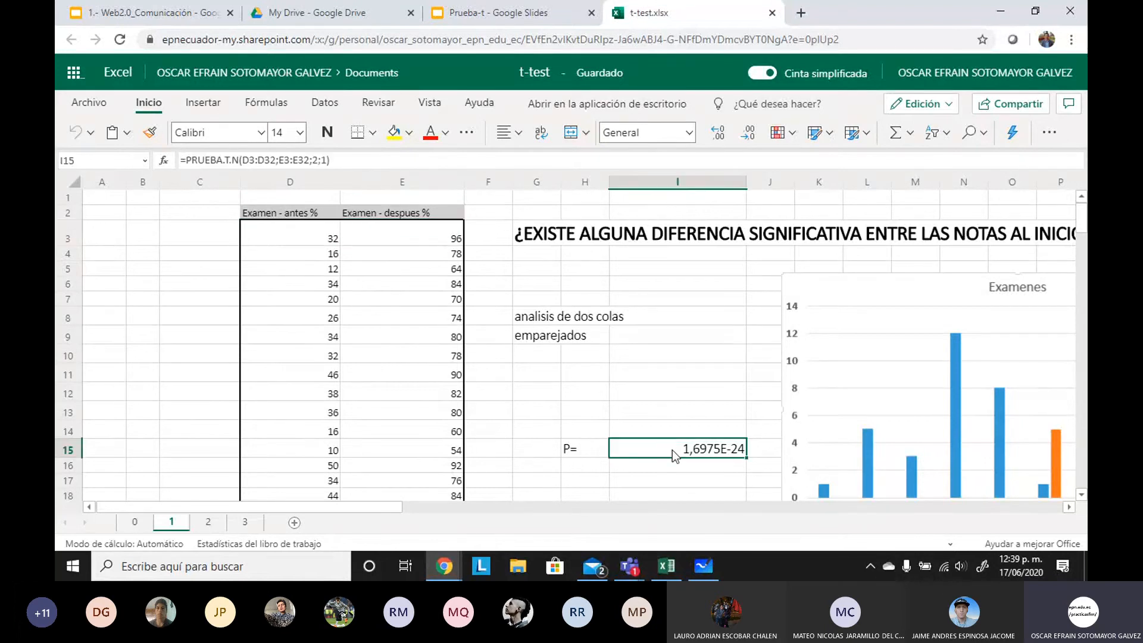
{"action": "double_click", "coordinate": [314, 160]}
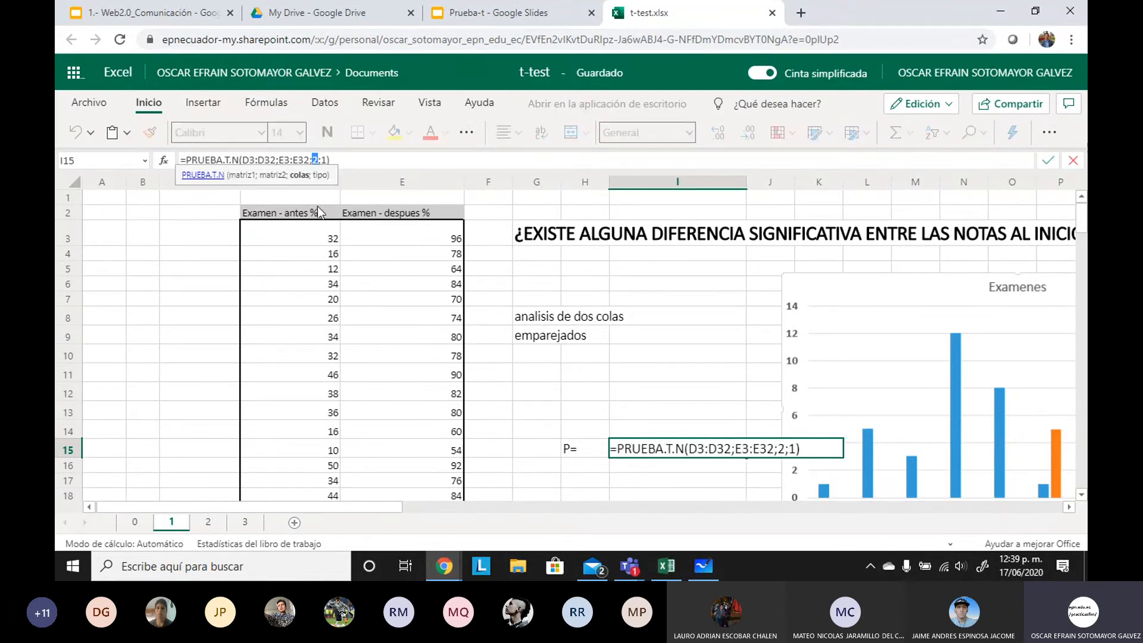
{"action": "double_click", "coordinate": [325, 160]}
{"action": "left_click", "coordinate": [535, 283]}
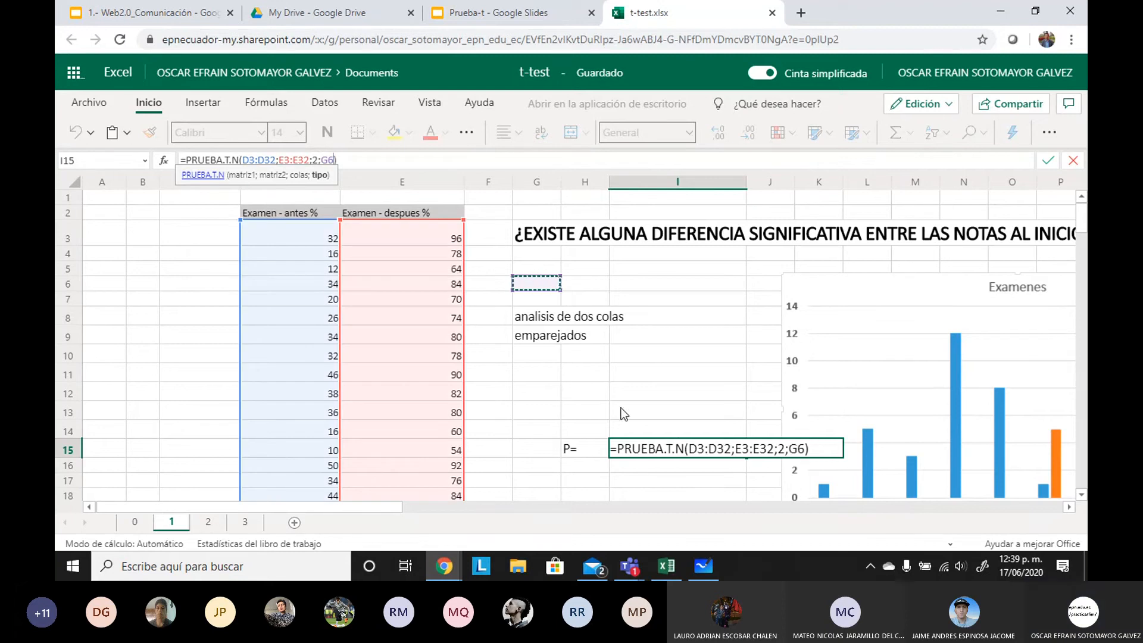
{"action": "key", "text": "Escape"}
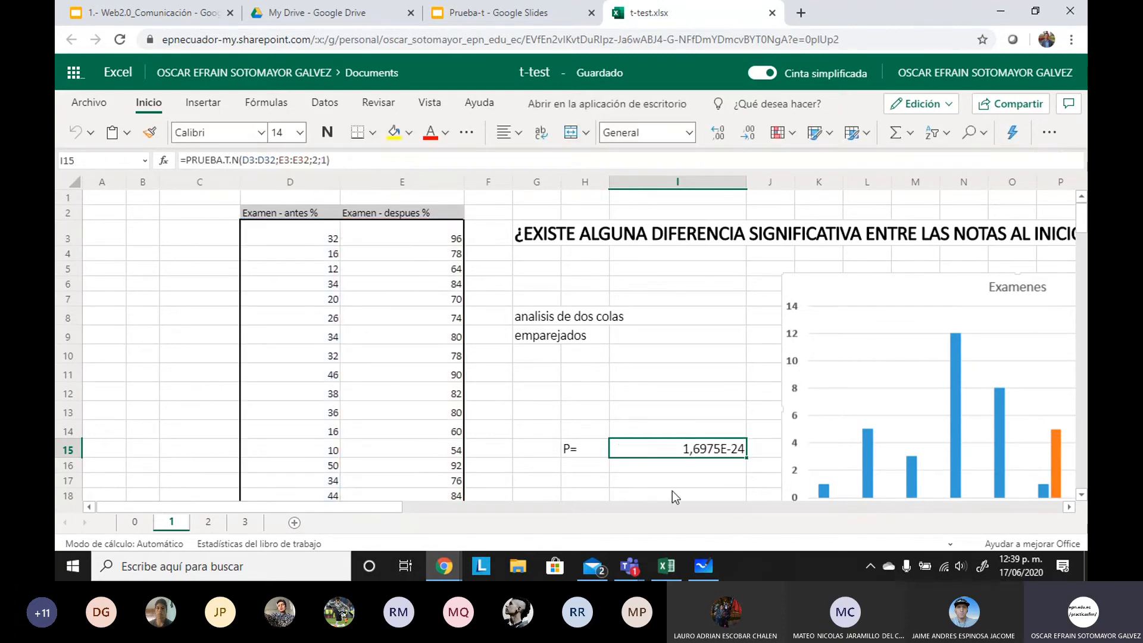
Step: Examine the exam scores together with their PROMEDIO and D-E- rows below the table, with the page zoomed out
{"action": "left_click", "coordinate": [641, 480]}
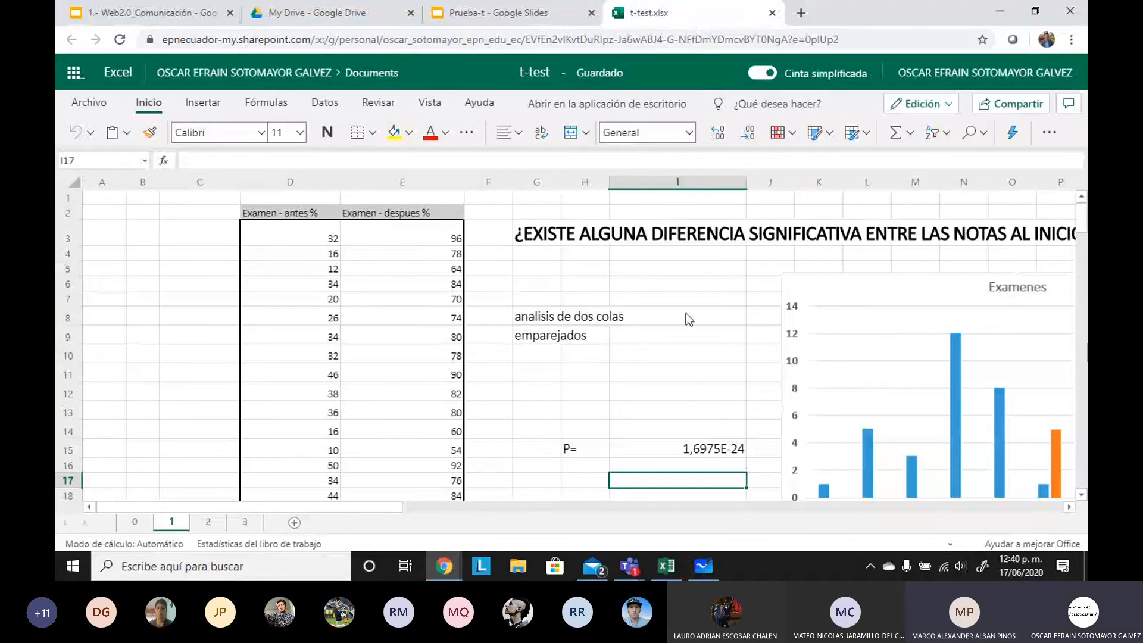
{"action": "scroll", "coordinate": [364, 321], "scroll_direction": "down", "scroll_amount": 2}
{"action": "scroll", "coordinate": [364, 321], "scroll_direction": "up", "scroll_amount": 2}
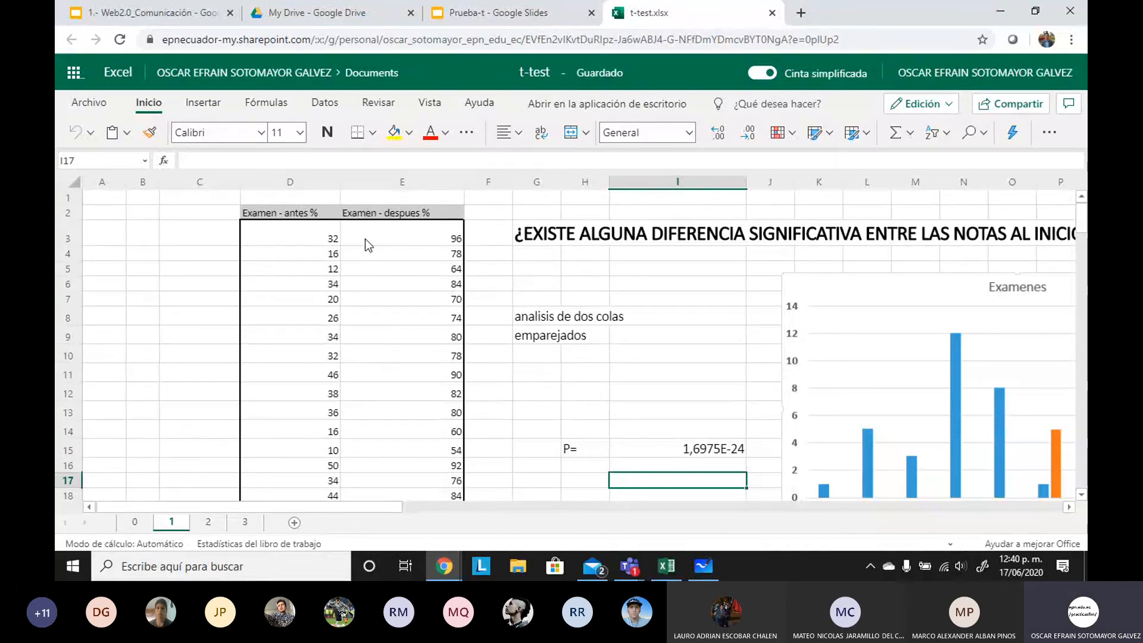
{"action": "key", "text": "ctrl+minus"}
{"action": "key", "text": "ctrl+minus"}
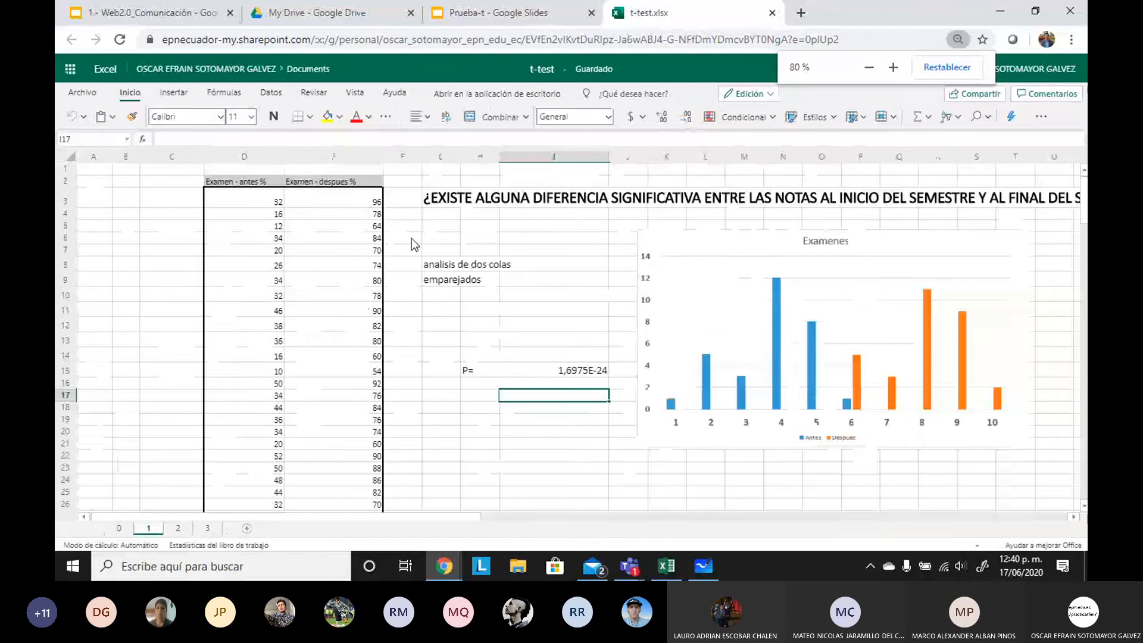
{"action": "key", "text": "ctrl+minus"}
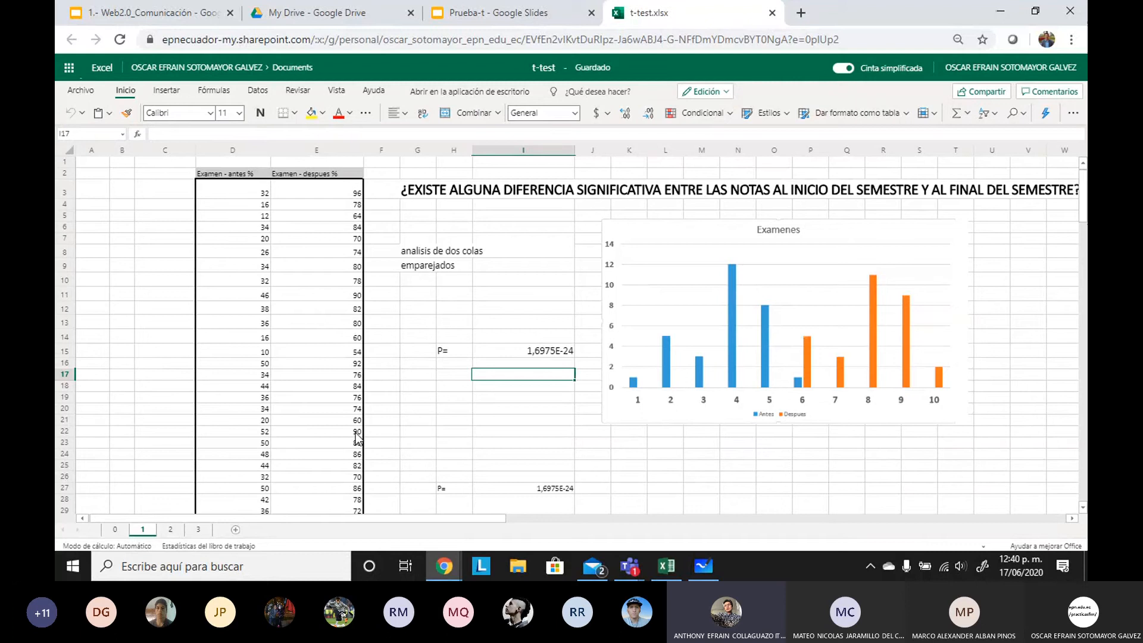
{"action": "scroll", "coordinate": [294, 401], "scroll_direction": "down", "scroll_amount": 8}
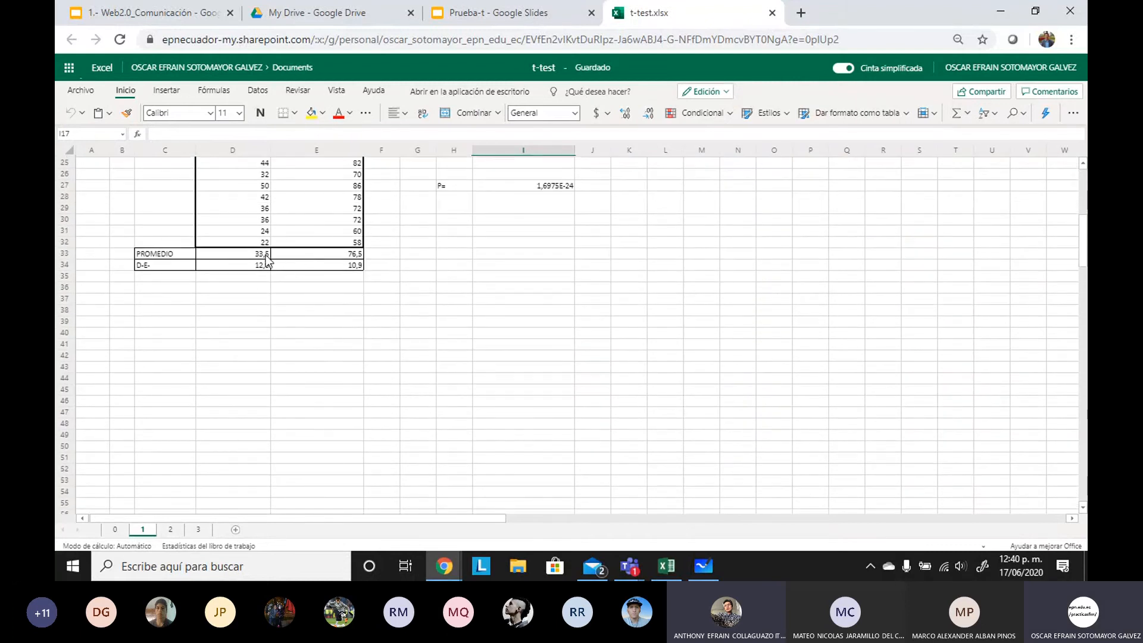
{"action": "scroll", "coordinate": [264, 352], "scroll_direction": "up", "scroll_amount": 2}
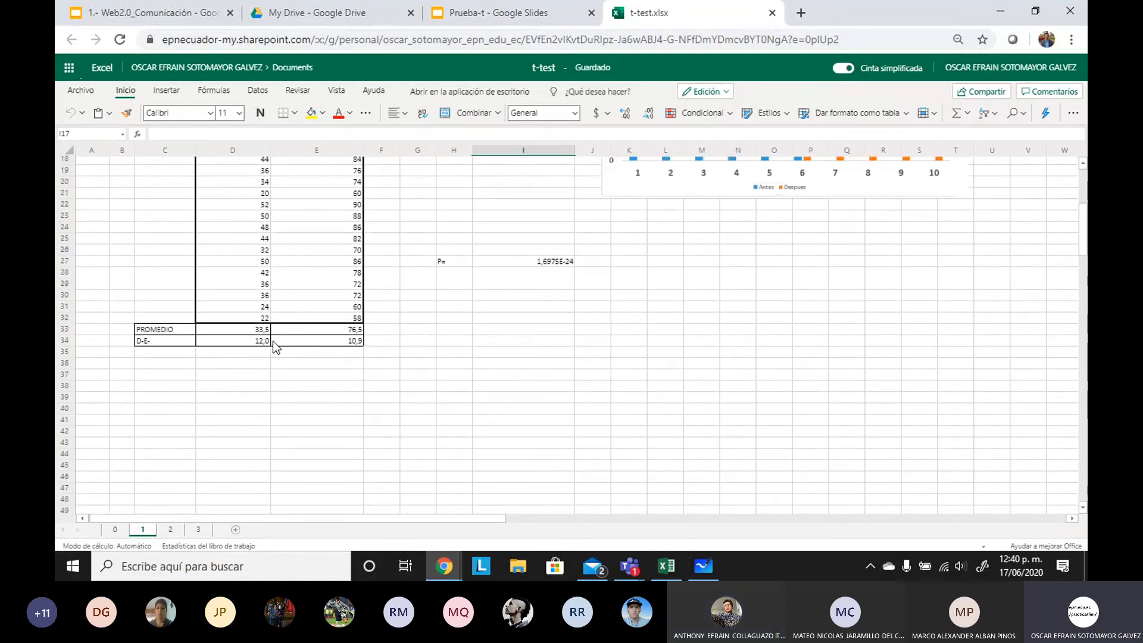
{"action": "scroll", "coordinate": [351, 344], "scroll_direction": "up", "scroll_amount": 2}
{"action": "scroll", "coordinate": [355, 348], "scroll_direction": "up", "scroll_amount": 4}
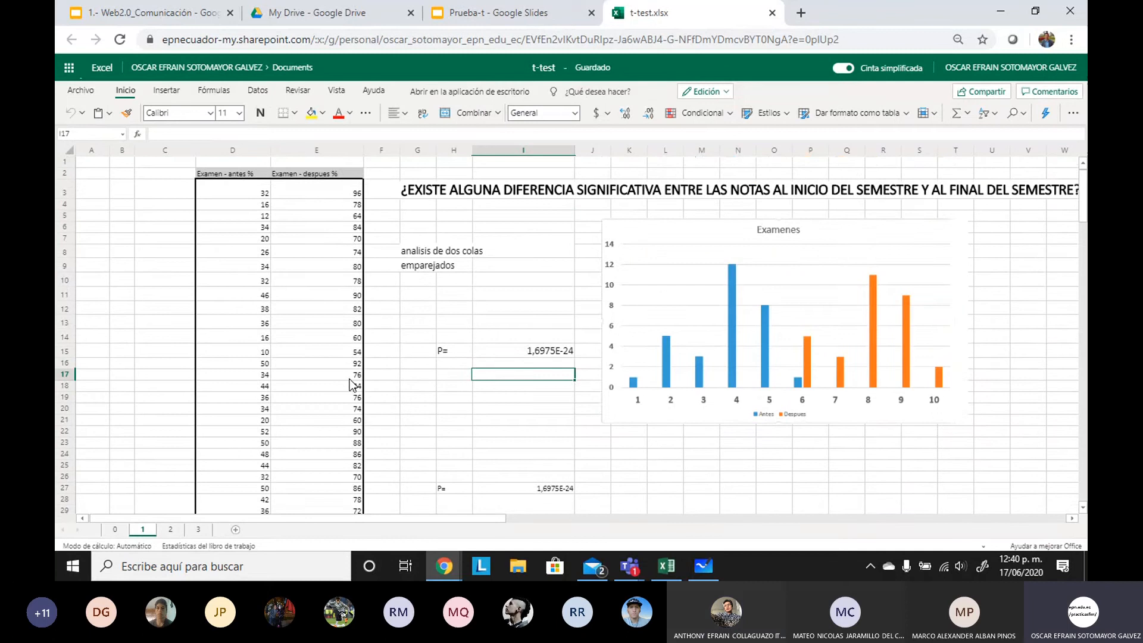
{"action": "scroll", "coordinate": [366, 308], "scroll_direction": "down", "scroll_amount": 4}
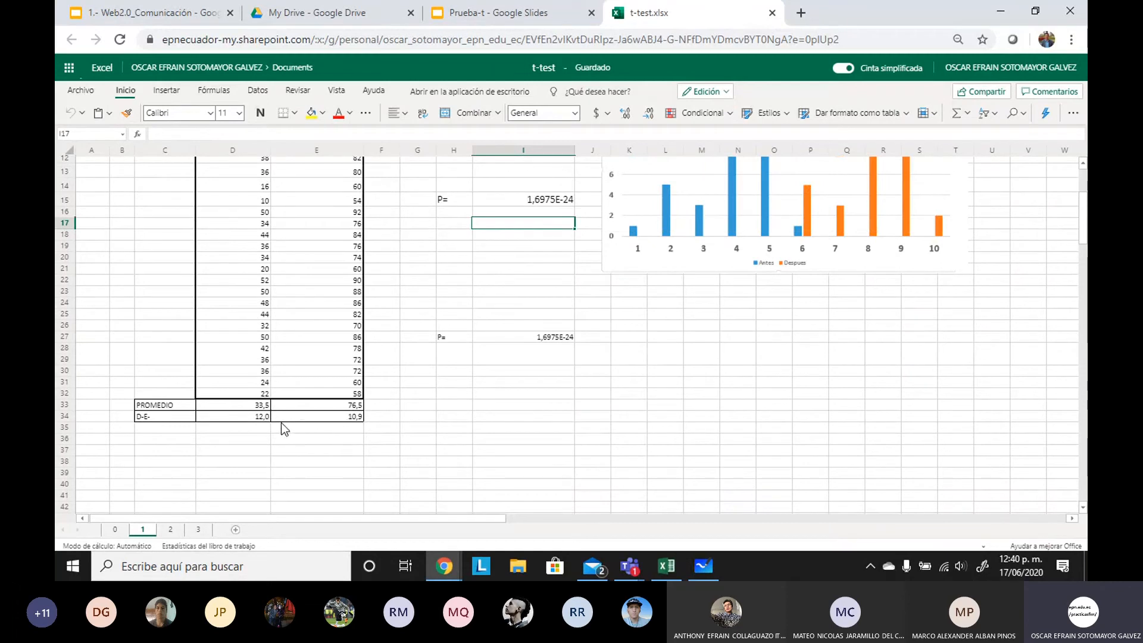
Step: Examine the before and after score distributions in the Examenes chart at a larger page zoom
{"action": "scroll", "coordinate": [498, 457], "scroll_direction": "up", "scroll_amount": 5}
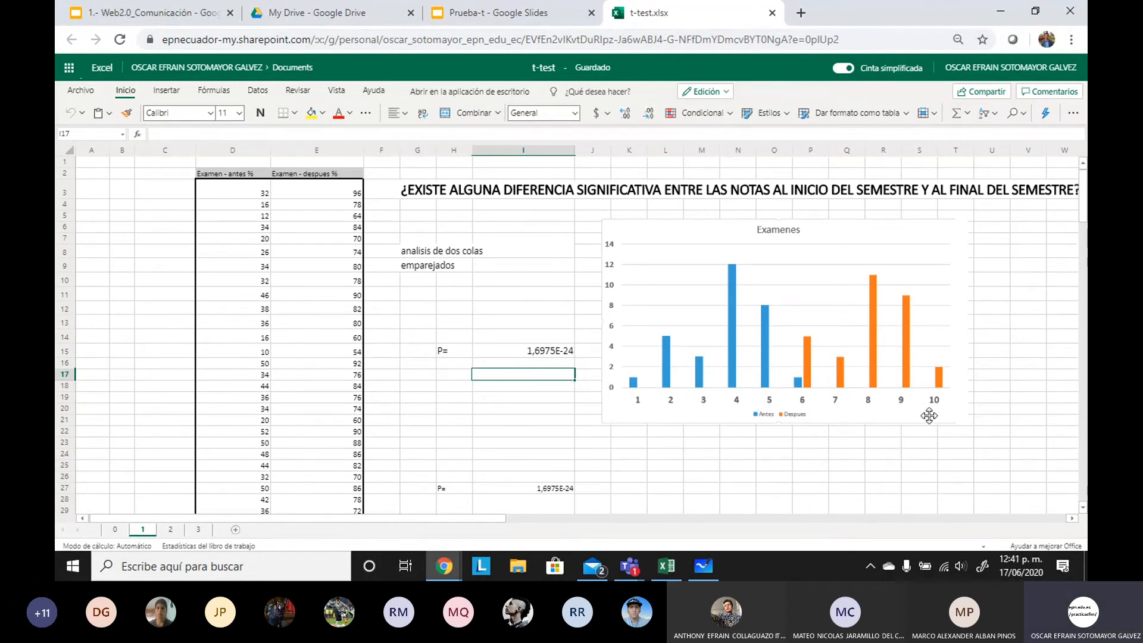
{"action": "key", "text": "ctrl+plus"}
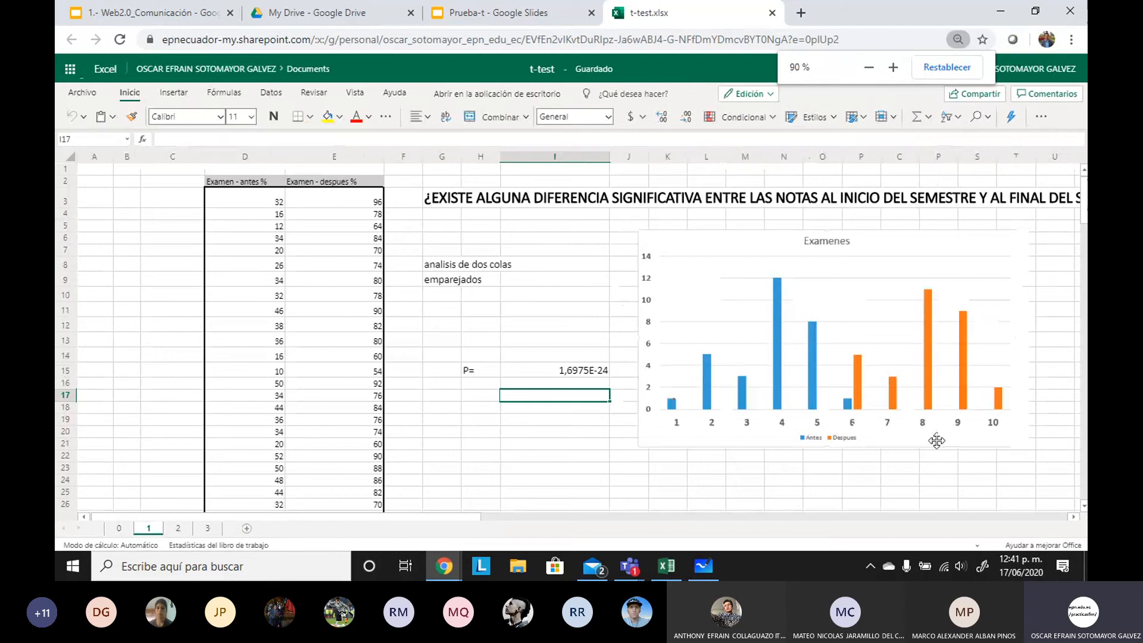
{"action": "key", "text": "ctrl+plus"}
{"action": "left_click_drag", "start_coordinate": [440, 515], "coordinate": [472, 519]}
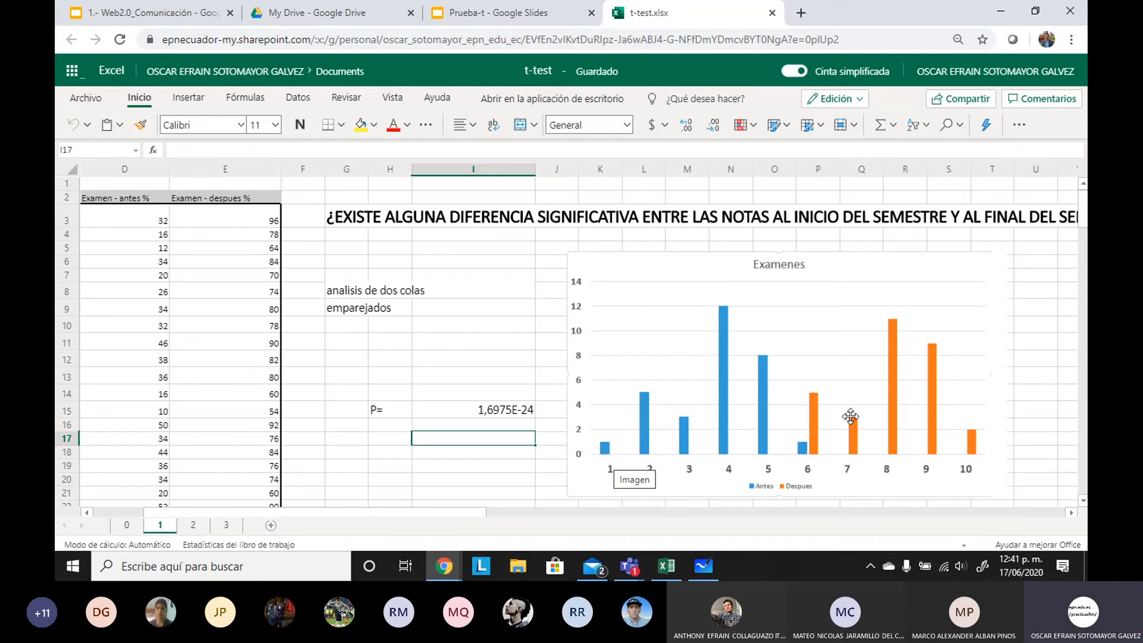
Step: Open sheet 2 and review the grasshopper mass question, photo, p value and male/female chart
{"action": "left_click", "coordinate": [192, 525]}
{"action": "scroll", "coordinate": [815, 447], "scroll_direction": "up", "scroll_amount": 4}
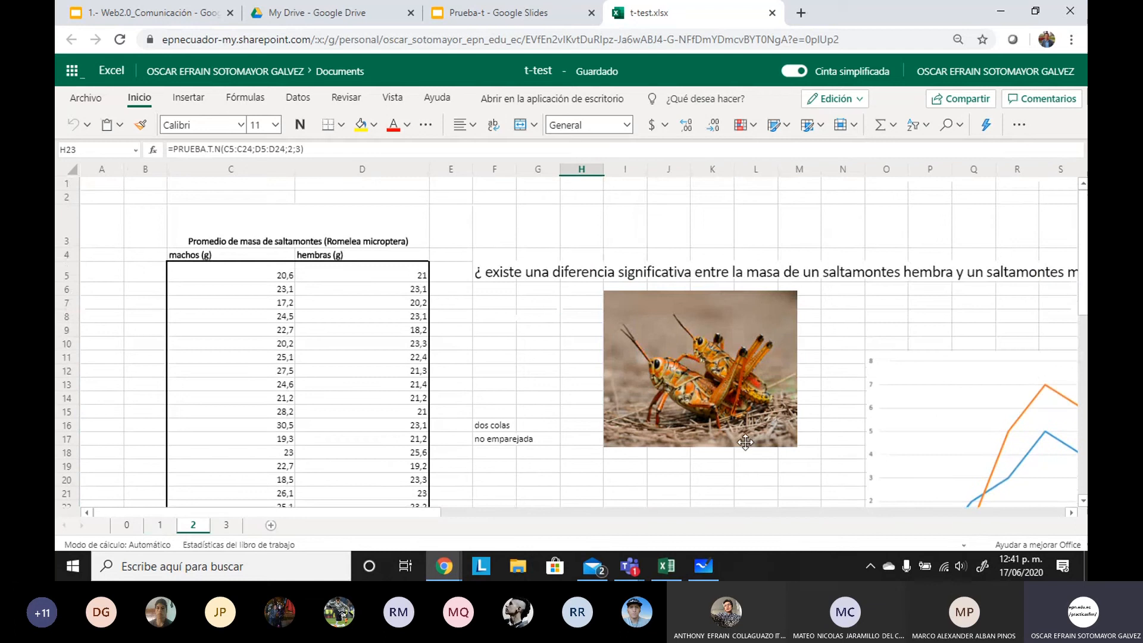
{"action": "scroll", "coordinate": [744, 441], "scroll_direction": "down", "scroll_amount": 2}
{"action": "key", "text": "super"}
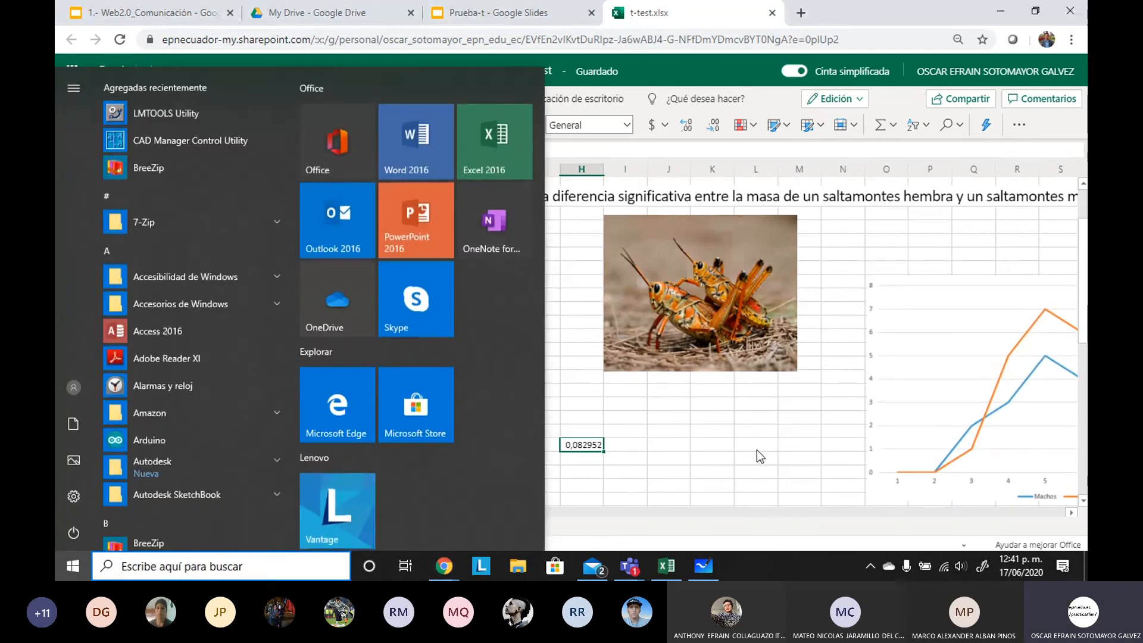
{"action": "left_click", "coordinate": [760, 450]}
{"action": "left_click_drag", "start_coordinate": [436, 513], "coordinate": [499, 514]}
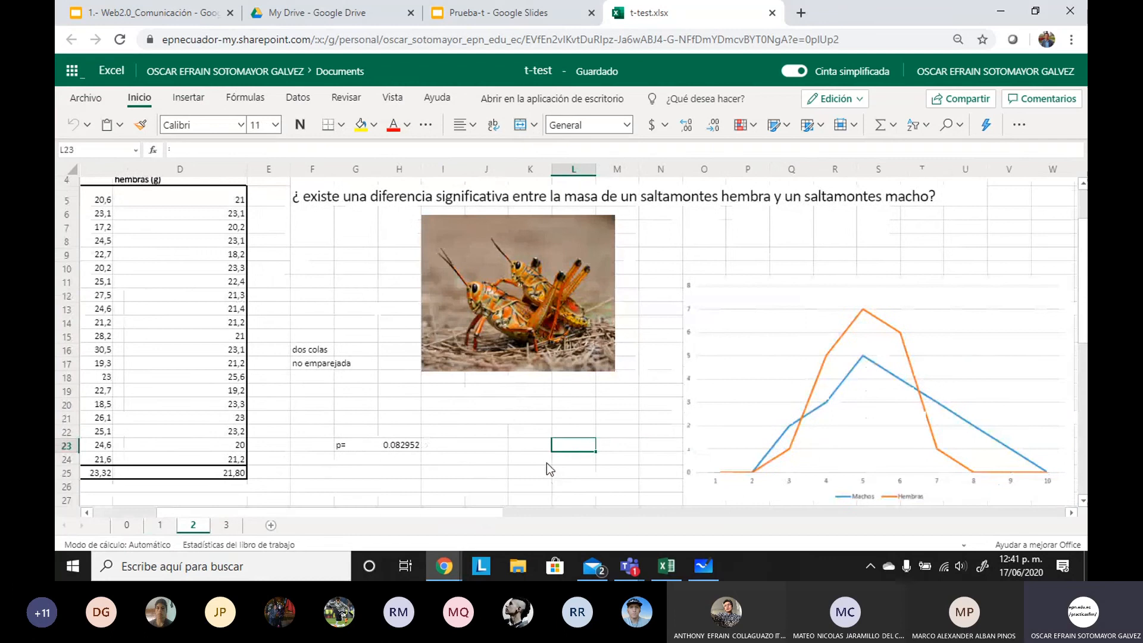
{"action": "left_click_drag", "start_coordinate": [467, 508], "coordinate": [393, 511]}
Step: Go through the male masses in column C and the female masses in column D beside the unpaired test notes
{"action": "scroll", "coordinate": [286, 435], "scroll_direction": "up", "scroll_amount": 2}
{"action": "left_click", "coordinate": [267, 269]}
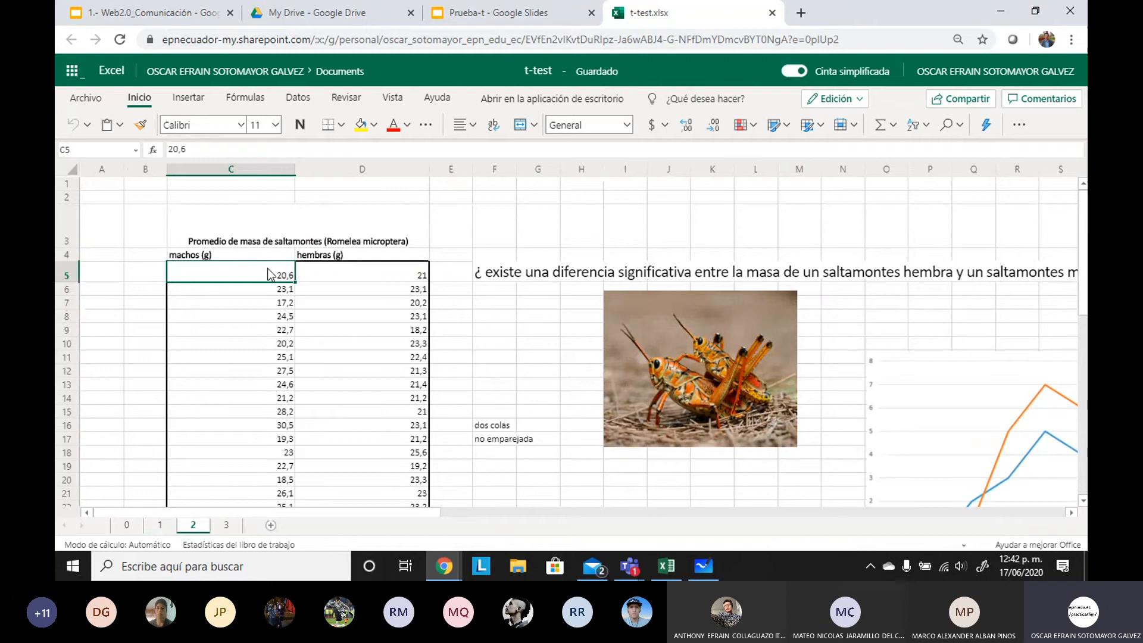
{"action": "scroll", "coordinate": [263, 376], "scroll_direction": "down", "scroll_amount": 1}
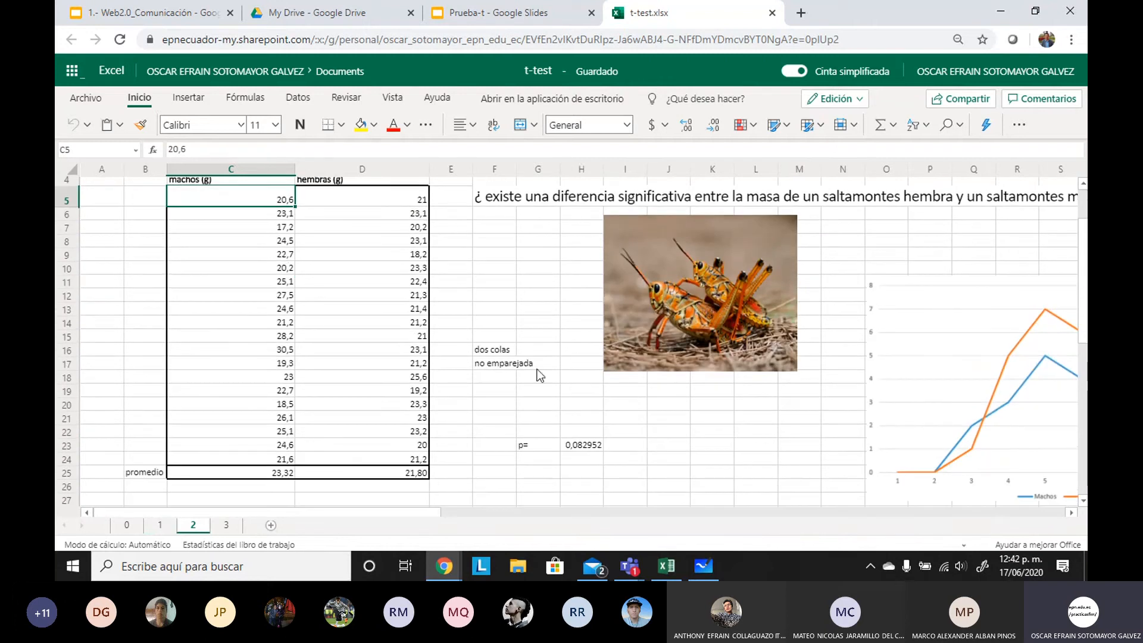
{"action": "key", "text": "Down"}
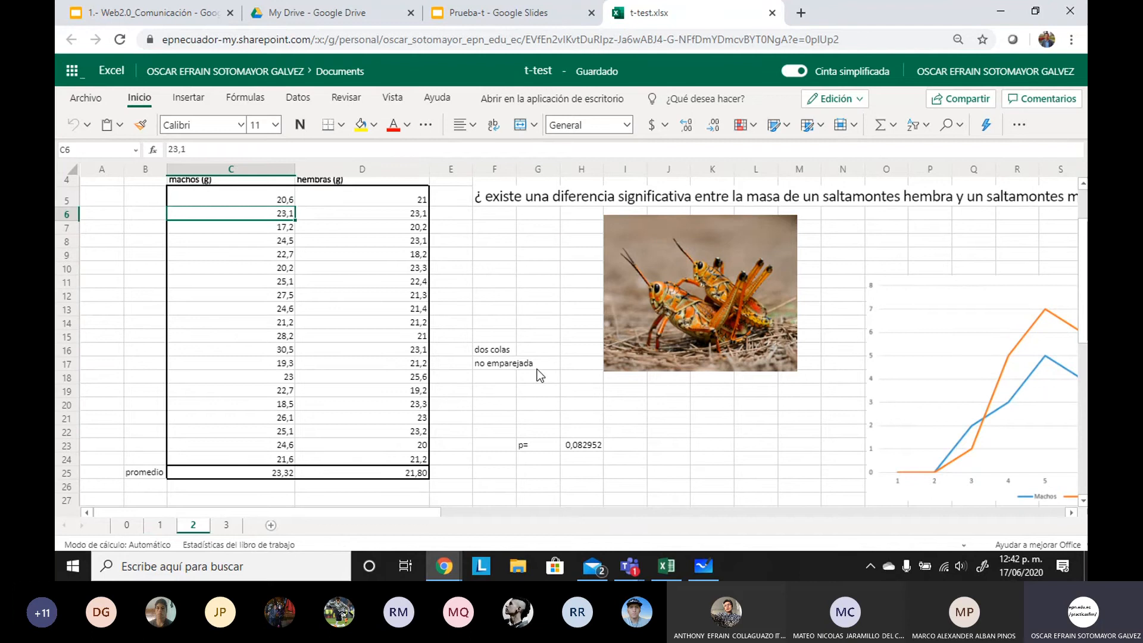
{"action": "key", "text": "Down"}
{"action": "key", "text": "Down"}
{"action": "key", "text": "Down"}
{"action": "key", "text": "Down"}
{"action": "key", "text": "Down"}
{"action": "key", "text": "Down"}
{"action": "key", "text": "Down"}
{"action": "key", "text": "Down"}
{"action": "key", "text": "Down"}
{"action": "key", "text": "Down"}
{"action": "key", "text": "Down"}
{"action": "key", "text": "Down"}
{"action": "key", "text": "Down"}
{"action": "key", "text": "Down"}
{"action": "key", "text": "Down"}
{"action": "key", "text": "Down"}
{"action": "key", "text": "Down"}
{"action": "key", "text": "Down"}
{"action": "key", "text": "Down"}
{"action": "key", "text": "Right"}
{"action": "key", "text": "Up"}
{"action": "key", "text": "Up"}
{"action": "key", "text": "Up"}
{"action": "key", "text": "Up"}
{"action": "key", "text": "Up"}
{"action": "key", "text": "Up"}
{"action": "key", "text": "Up"}
{"action": "key", "text": "Up"}
{"action": "key", "text": "Up"}
{"action": "key", "text": "Up"}
{"action": "key", "text": "Up"}
{"action": "key", "text": "Up"}
{"action": "key", "text": "Up"}
{"action": "key", "text": "Up"}
{"action": "key", "text": "Up"}
{"action": "key", "text": "Up"}
{"action": "key", "text": "Up"}
{"action": "key", "text": "Up"}
{"action": "key", "text": "Up"}
{"action": "key", "text": "Up"}
{"action": "key", "text": "Up"}
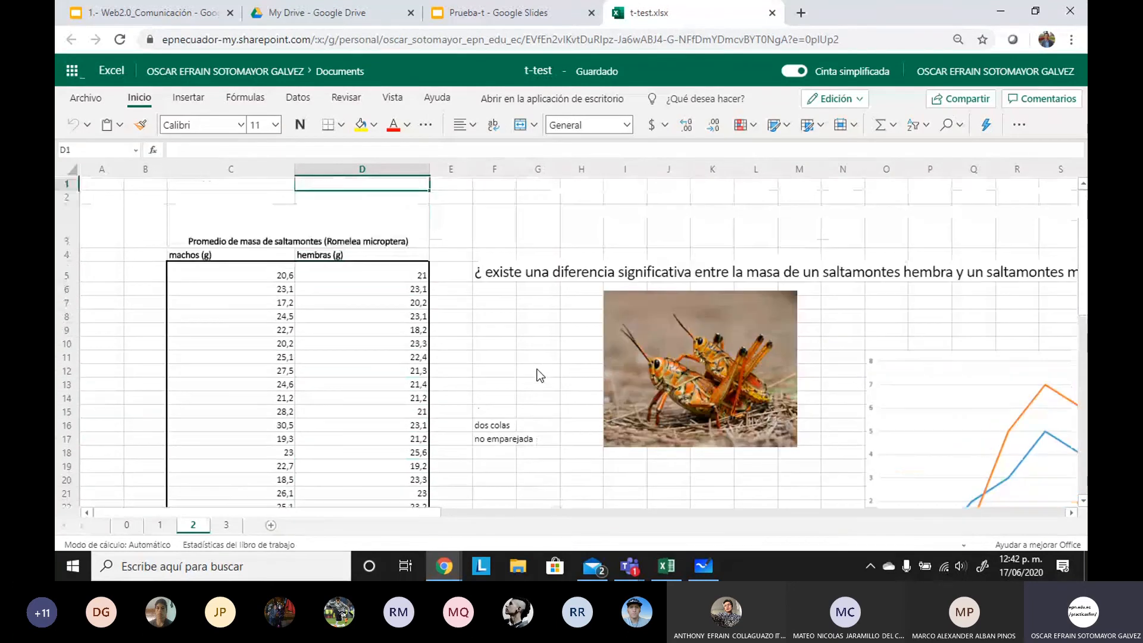
Step: Go down the female masses in column D until the promedio row beneath the grasshopper table is in view
{"action": "key", "text": "Down"}
{"action": "key", "text": "Down"}
{"action": "key", "text": "Down"}
{"action": "key", "text": "Down"}
{"action": "key", "text": "Down"}
{"action": "key", "text": "Down"}
{"action": "key", "text": "Down"}
{"action": "key", "text": "Down"}
{"action": "key", "text": "Down"}
{"action": "key", "text": "Down"}
{"action": "key", "text": "Down"}
{"action": "key", "text": "Down"}
{"action": "key", "text": "Down"}
{"action": "key", "text": "Down"}
{"action": "key", "text": "Down"}
{"action": "key", "text": "Down"}
{"action": "key", "text": "Down"}
{"action": "key", "text": "Down"}
{"action": "key", "text": "Down"}
{"action": "key", "text": "Down"}
{"action": "key", "text": "Down"}
{"action": "key", "text": "Down"}
{"action": "key", "text": "Down"}
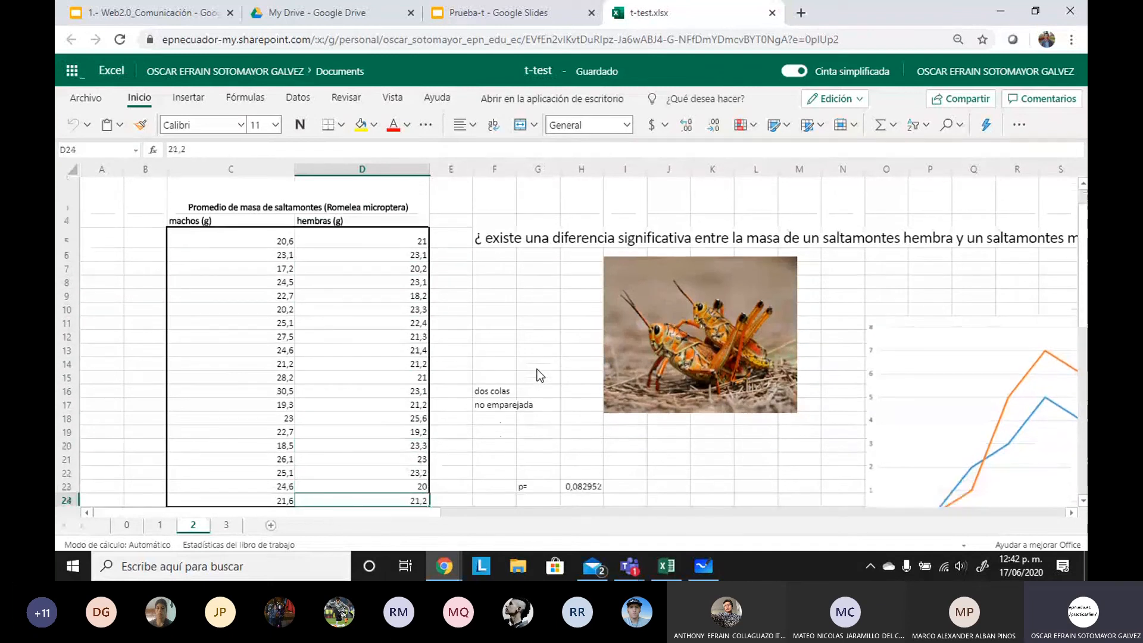
{"action": "key", "text": "Down"}
{"action": "key", "text": "Up"}
{"action": "key", "text": "Up"}
{"action": "key", "text": "Up"}
{"action": "key", "text": "Up"}
{"action": "key", "text": "Up"}
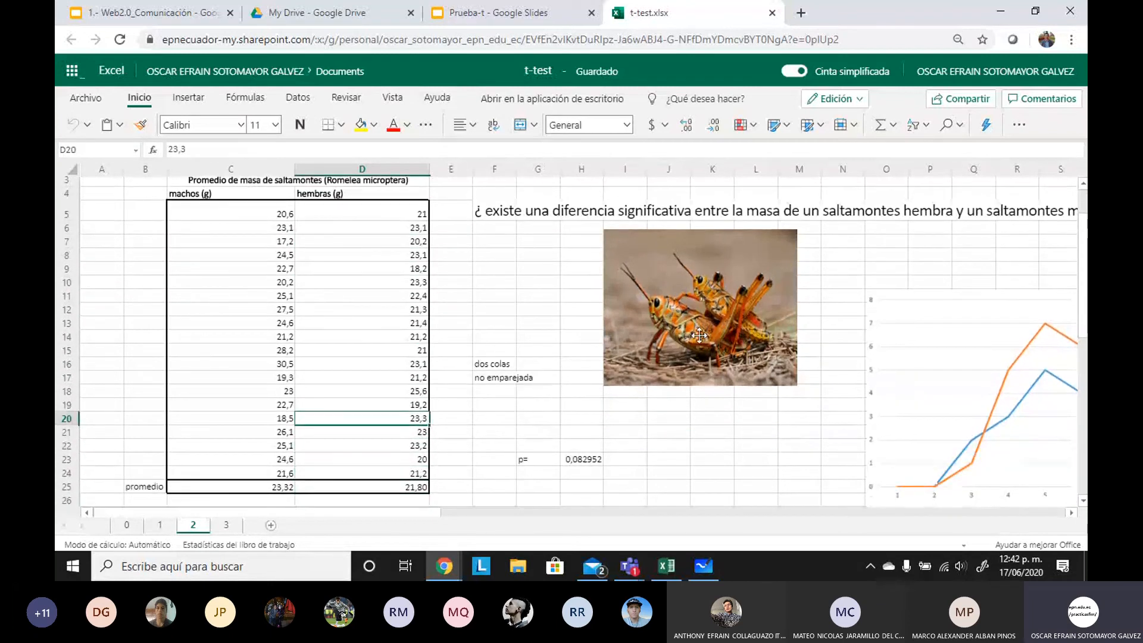
{"action": "left_click", "coordinate": [669, 472]}
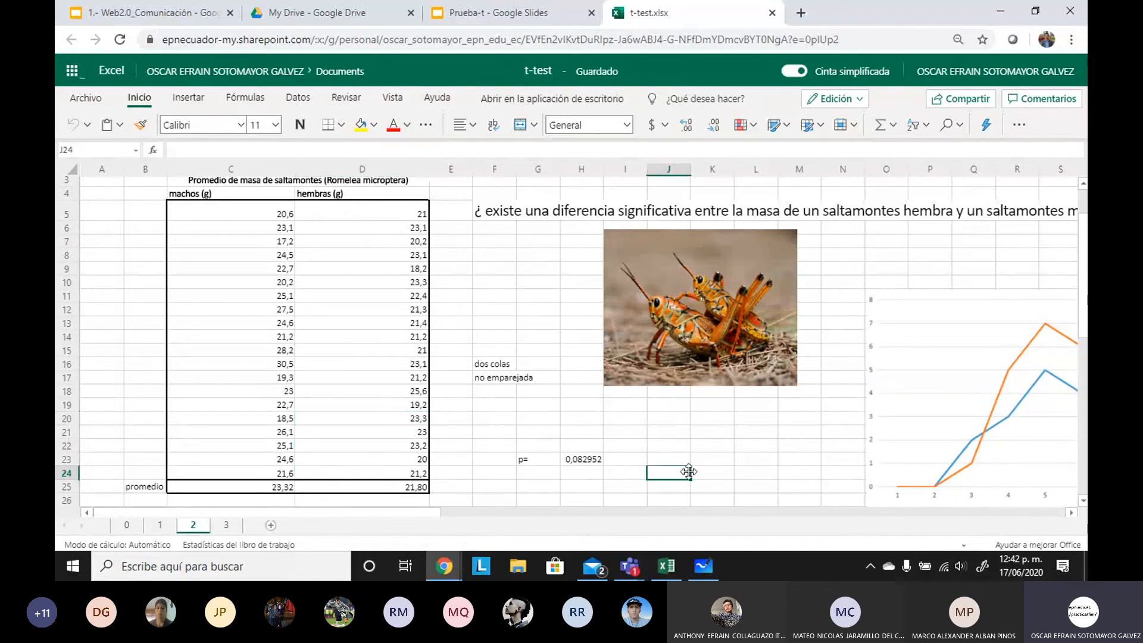
{"action": "left_click", "coordinate": [782, 458]}
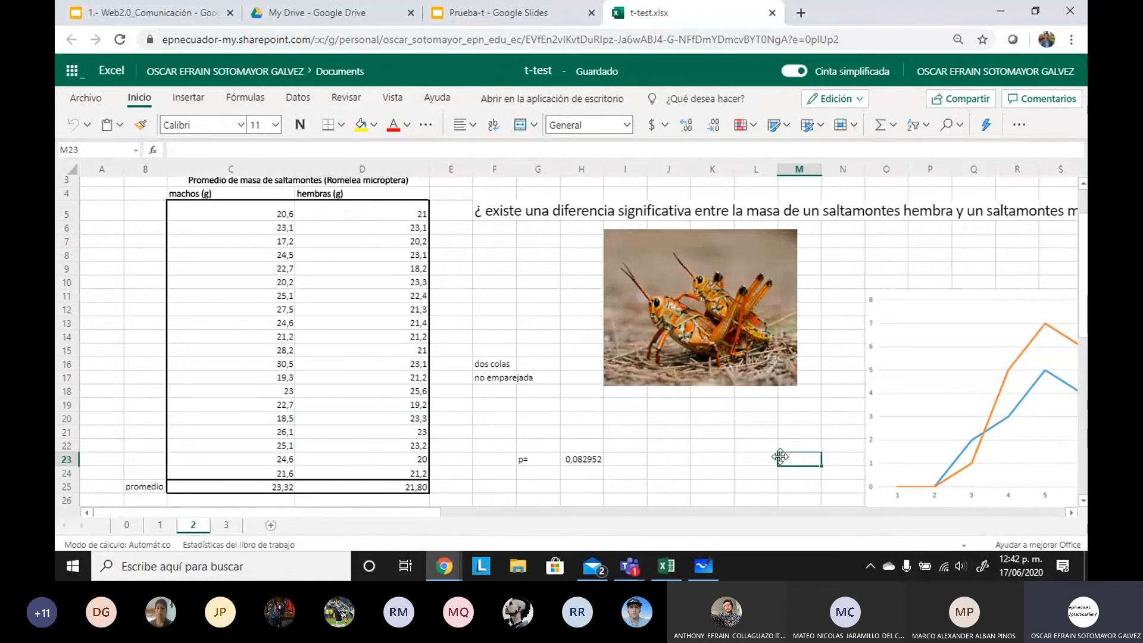
Step: Highlight the male and female masses in row 7 together as an example of two values in one row
{"action": "left_click", "coordinate": [277, 245]}
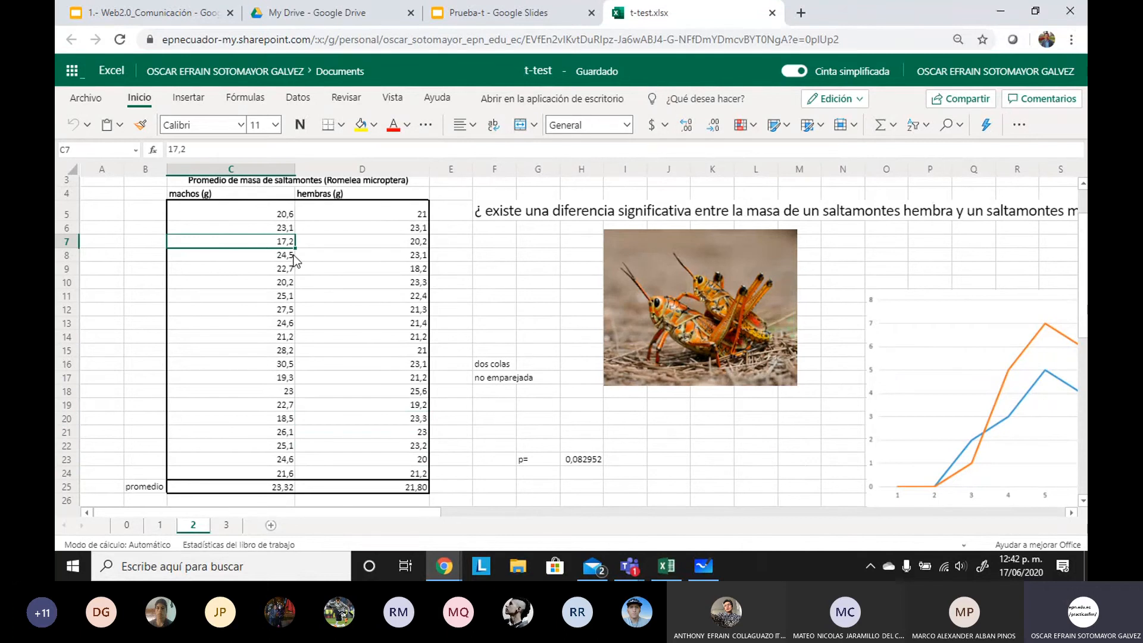
{"action": "left_click_drag", "start_coordinate": [266, 244], "coordinate": [396, 245]}
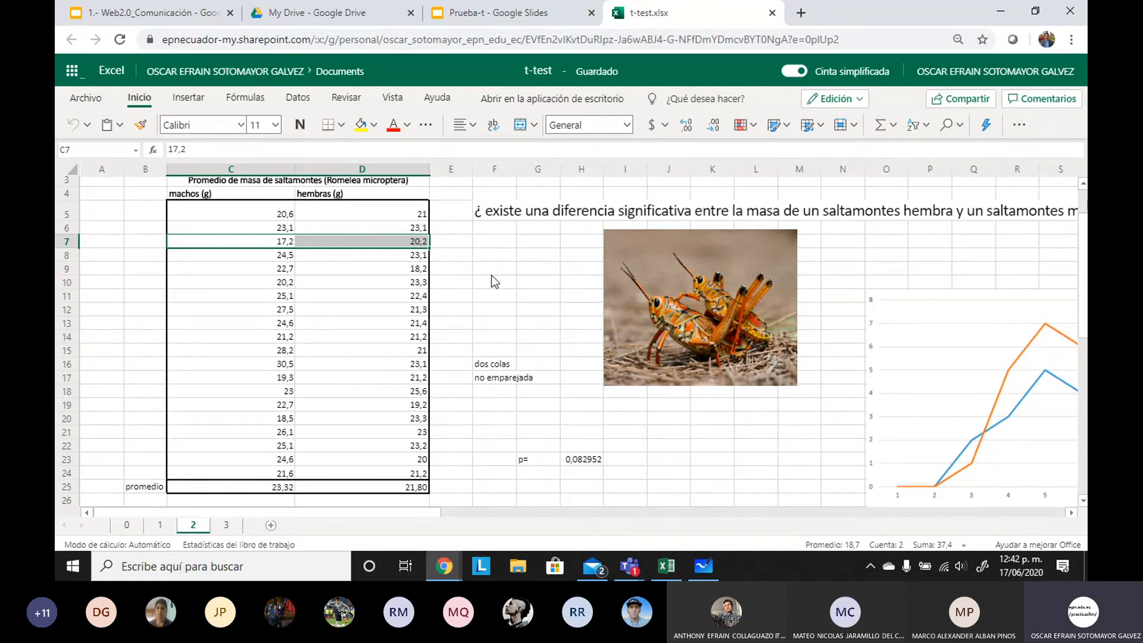
{"action": "left_click", "coordinate": [493, 295]}
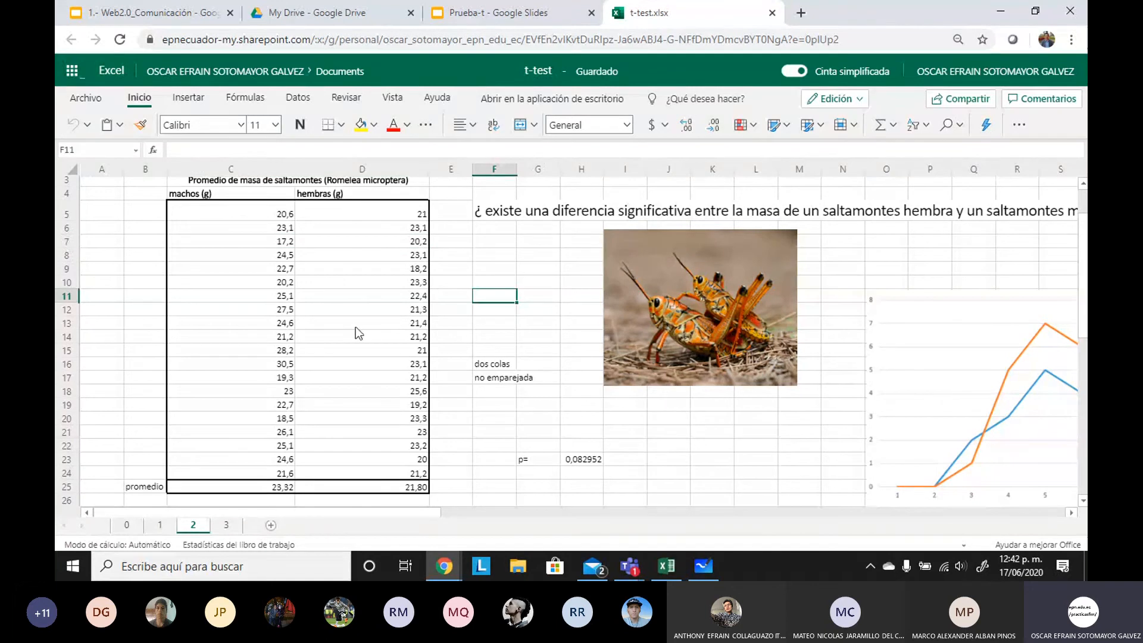
Step: Highlight the male masses C5:C24 and the female masses D5:D24, and inspect each column's promedio cell in row 25
{"action": "left_click_drag", "start_coordinate": [286, 215], "coordinate": [267, 478]}
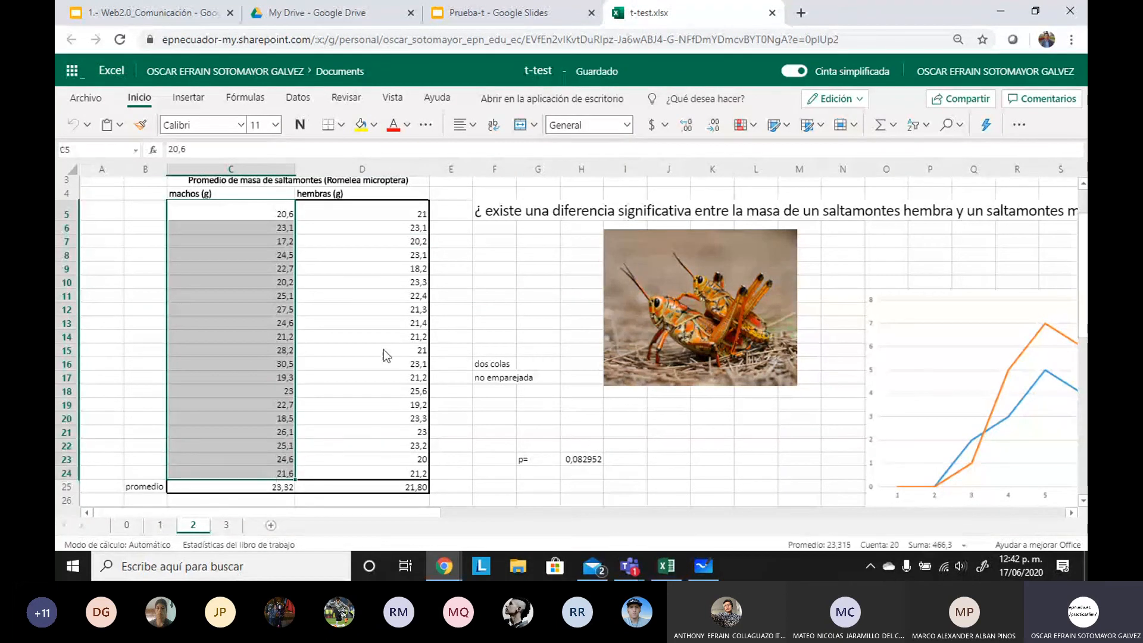
{"action": "left_click_drag", "start_coordinate": [401, 213], "coordinate": [388, 473]}
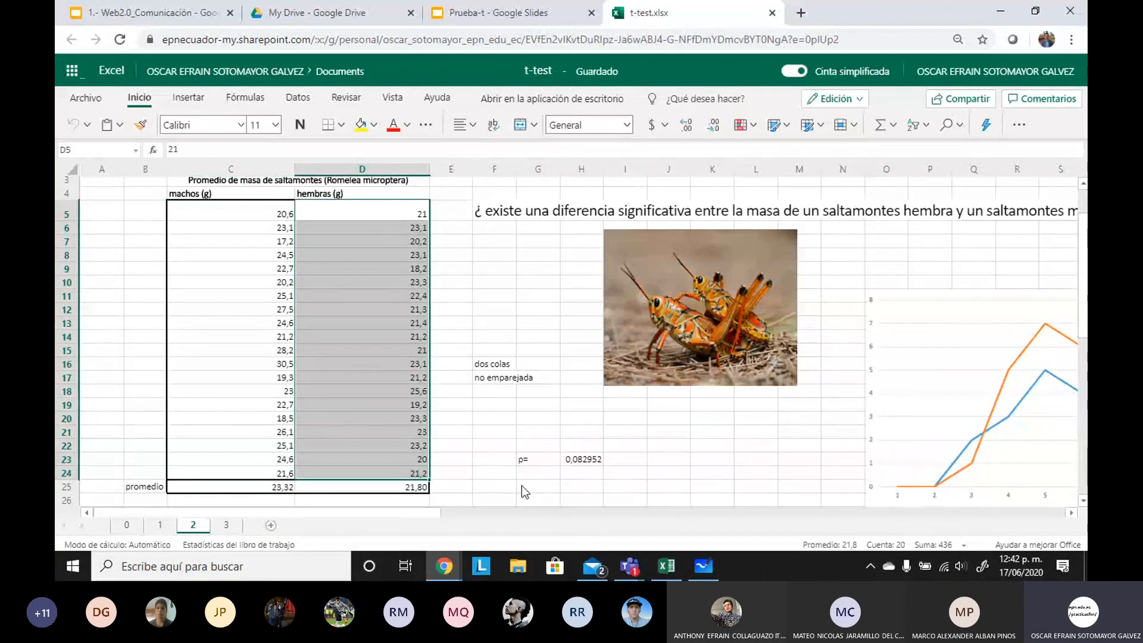
{"action": "left_click", "coordinate": [503, 473]}
{"action": "left_click", "coordinate": [269, 492]}
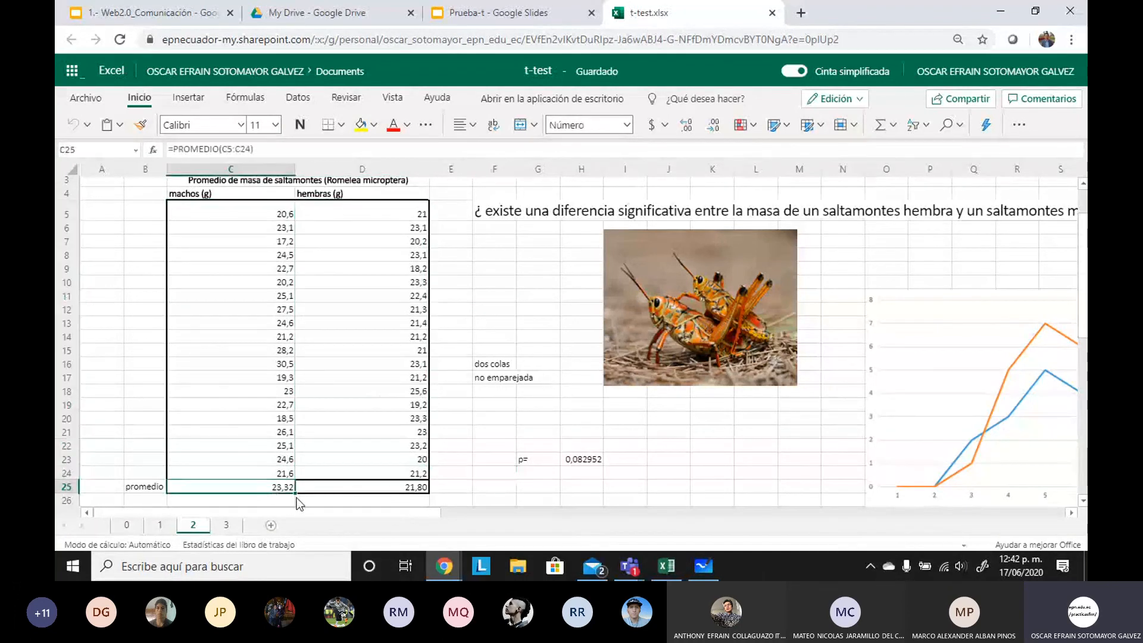
{"action": "left_click", "coordinate": [366, 491]}
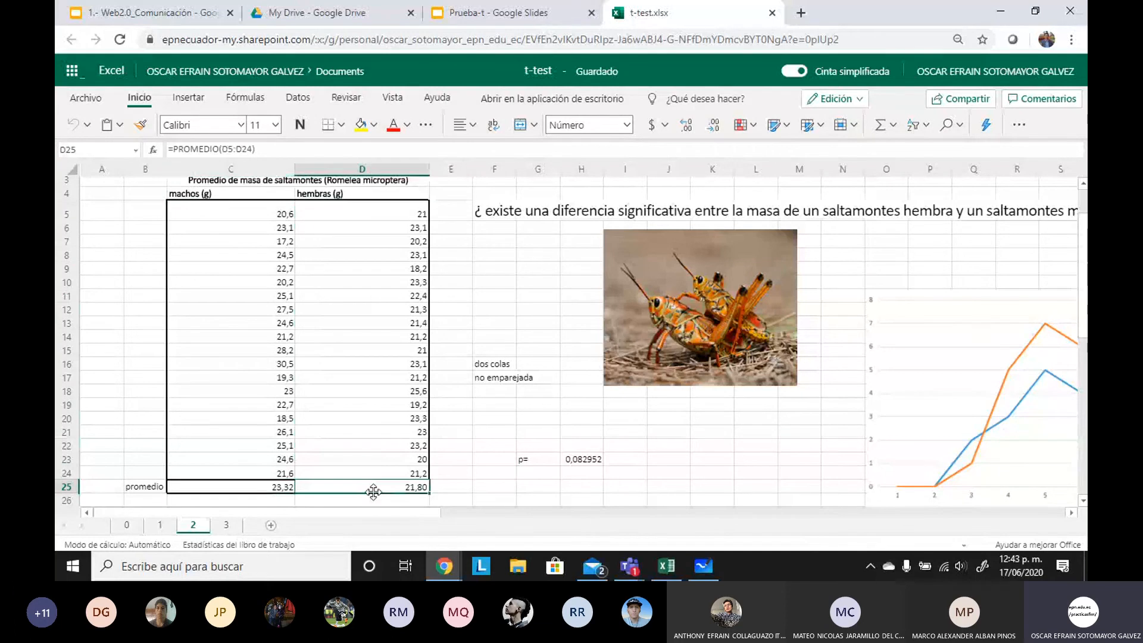
{"action": "left_click", "coordinate": [506, 491]}
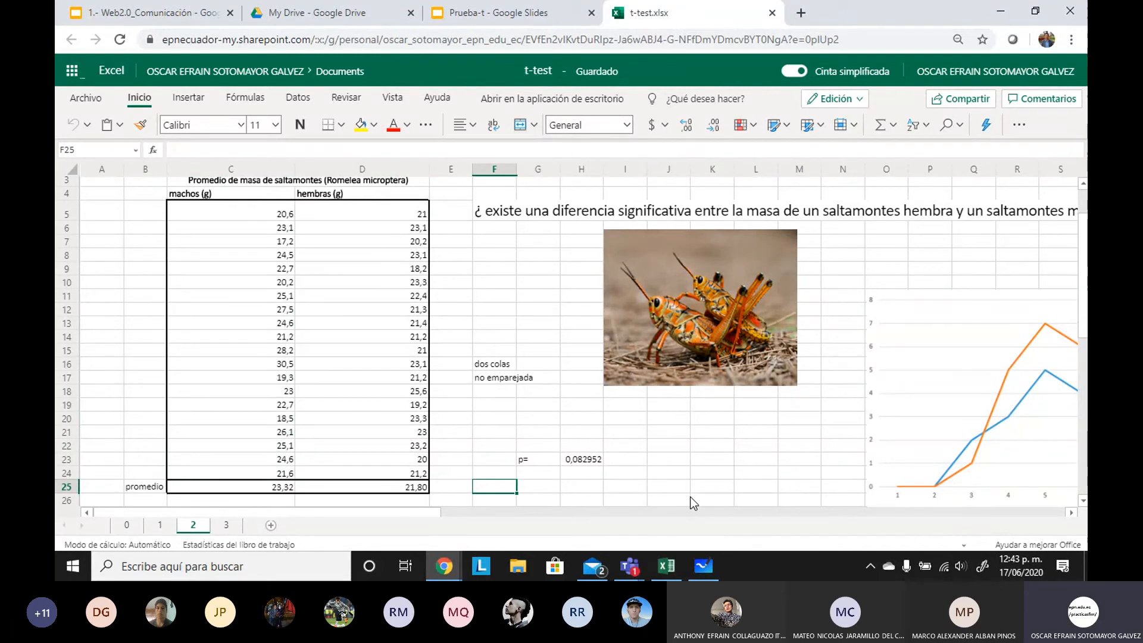
Step: Inspect the PRUEBA.T.N formula in H23, highlighting its two data ranges, tails and type arguments, and keep it as it is
{"action": "left_click", "coordinate": [1070, 513]}
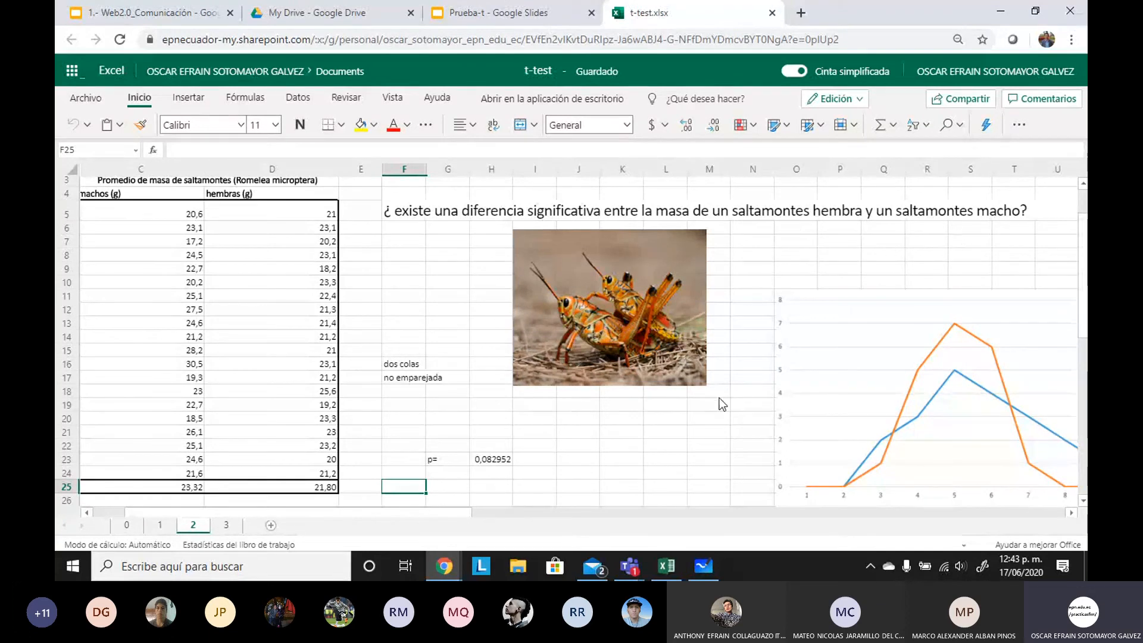
{"action": "left_click", "coordinate": [678, 419]}
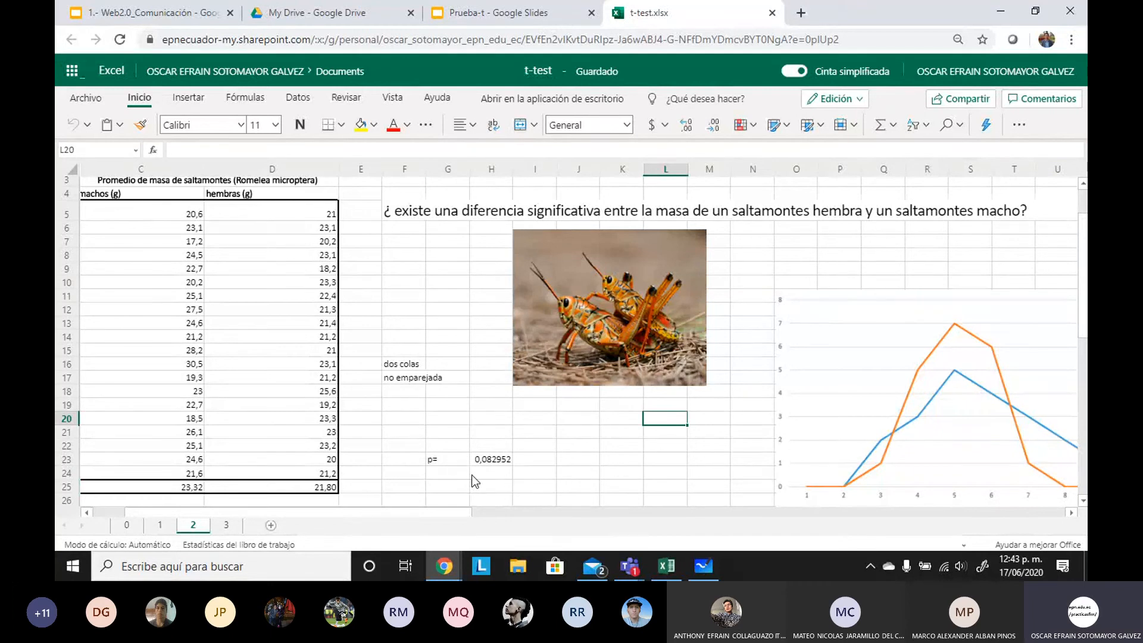
{"action": "left_click", "coordinate": [502, 463]}
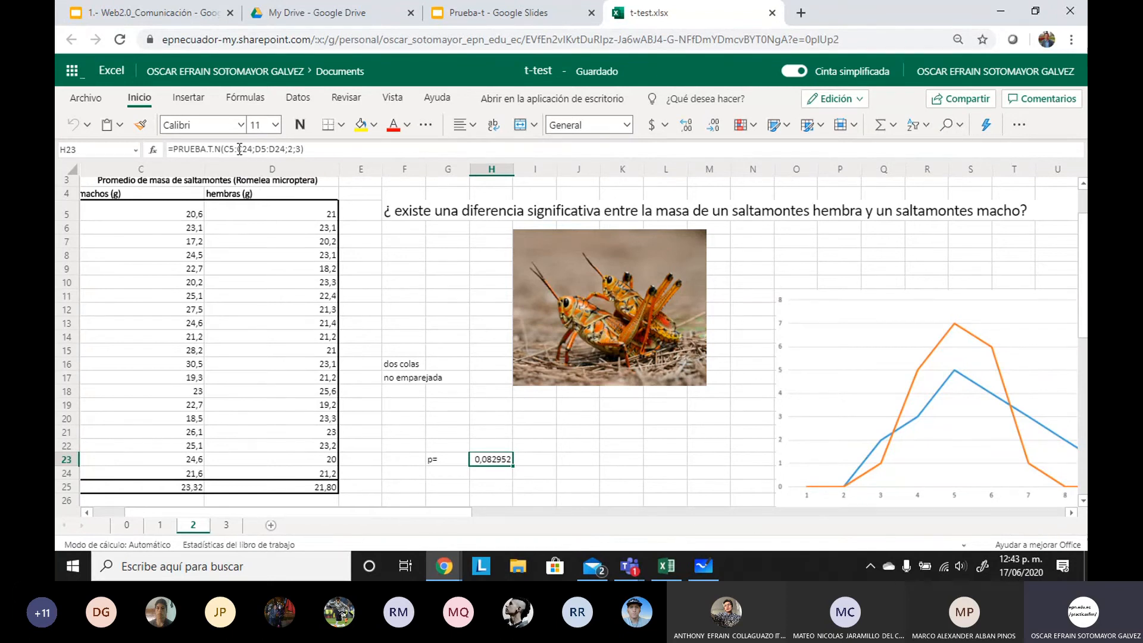
{"action": "left_click_drag", "start_coordinate": [224, 149], "coordinate": [252, 151]}
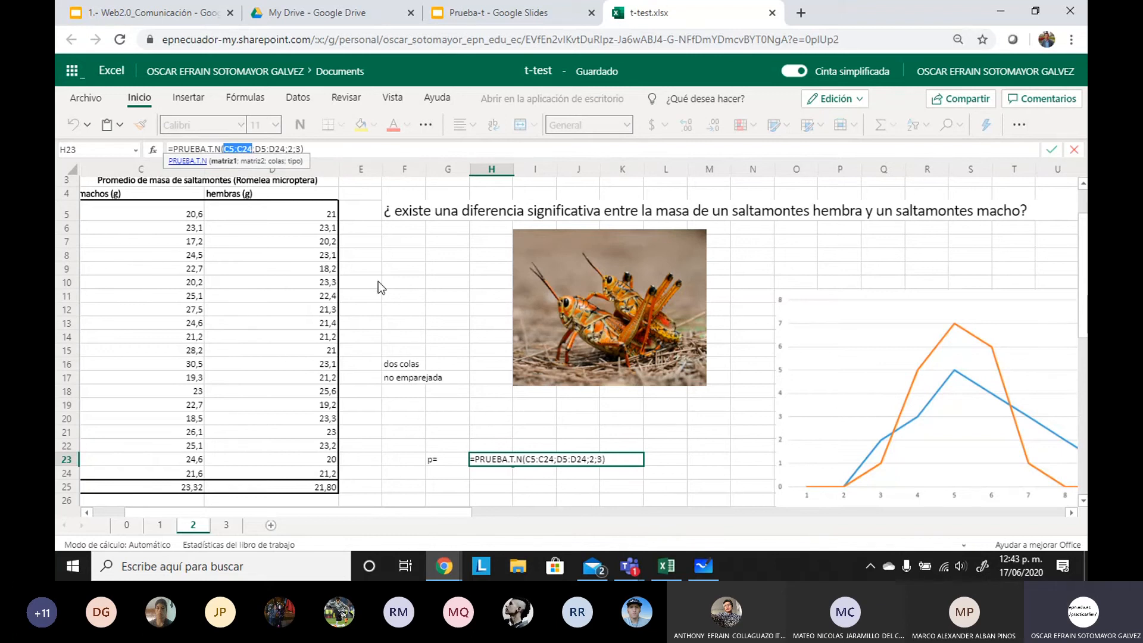
{"action": "left_click_drag", "start_coordinate": [254, 148], "coordinate": [287, 147]}
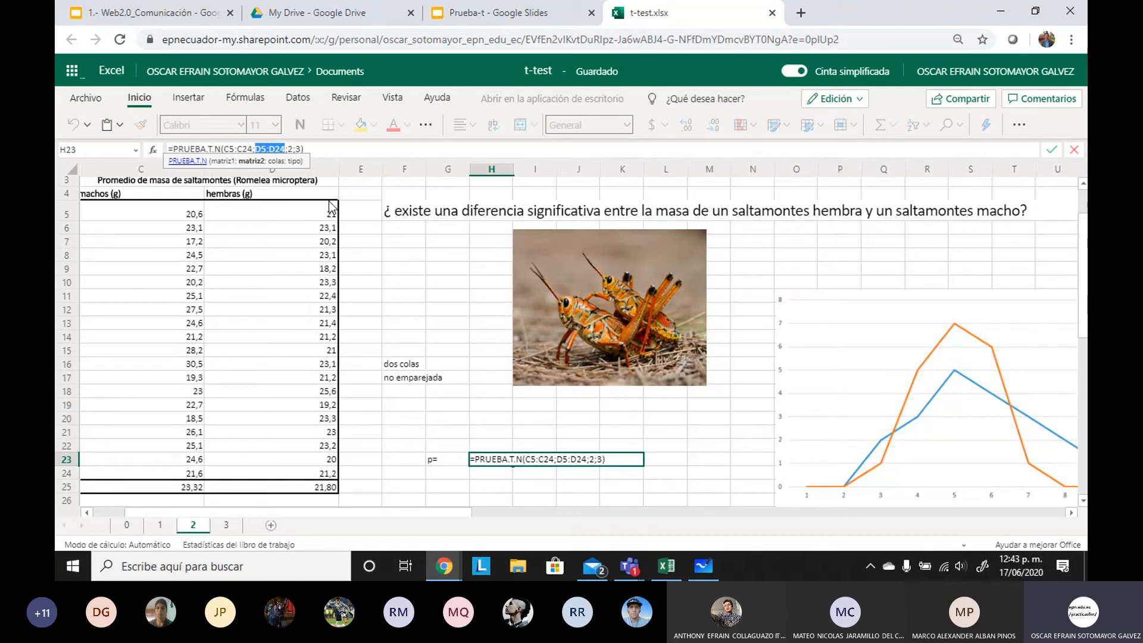
{"action": "left_click", "coordinate": [289, 148]}
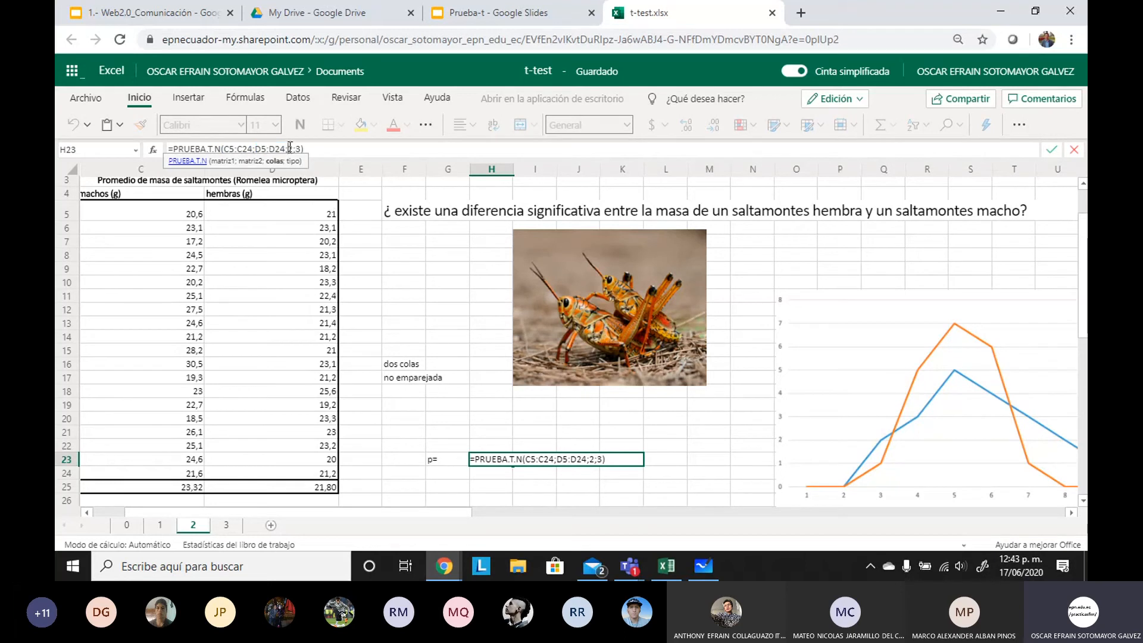
{"action": "double_click", "coordinate": [290, 149]}
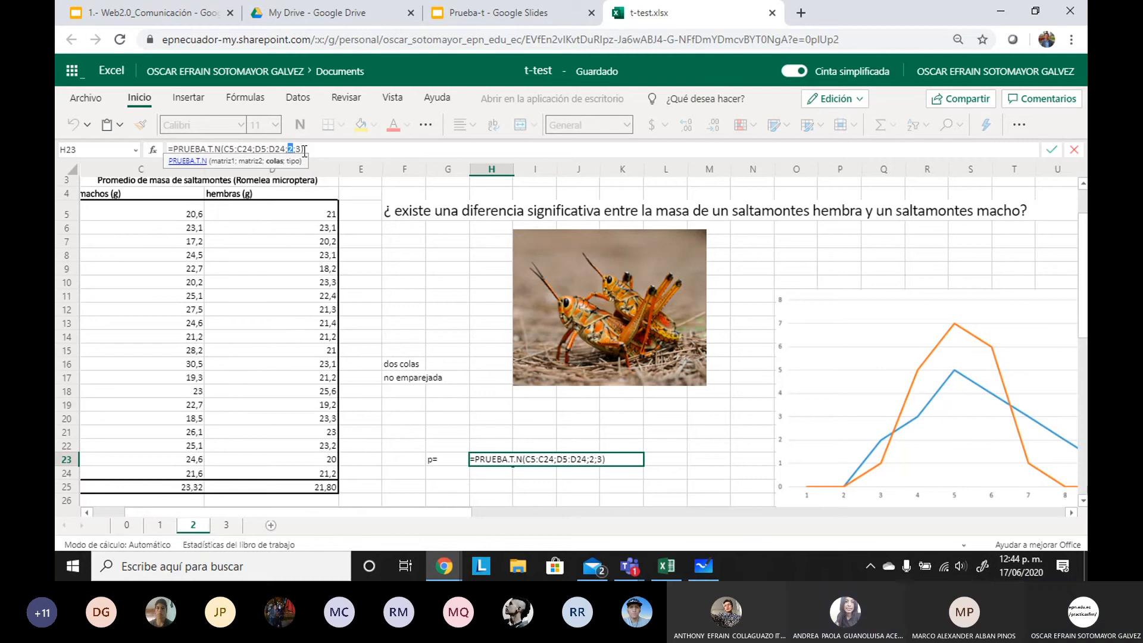
{"action": "double_click", "coordinate": [302, 150]}
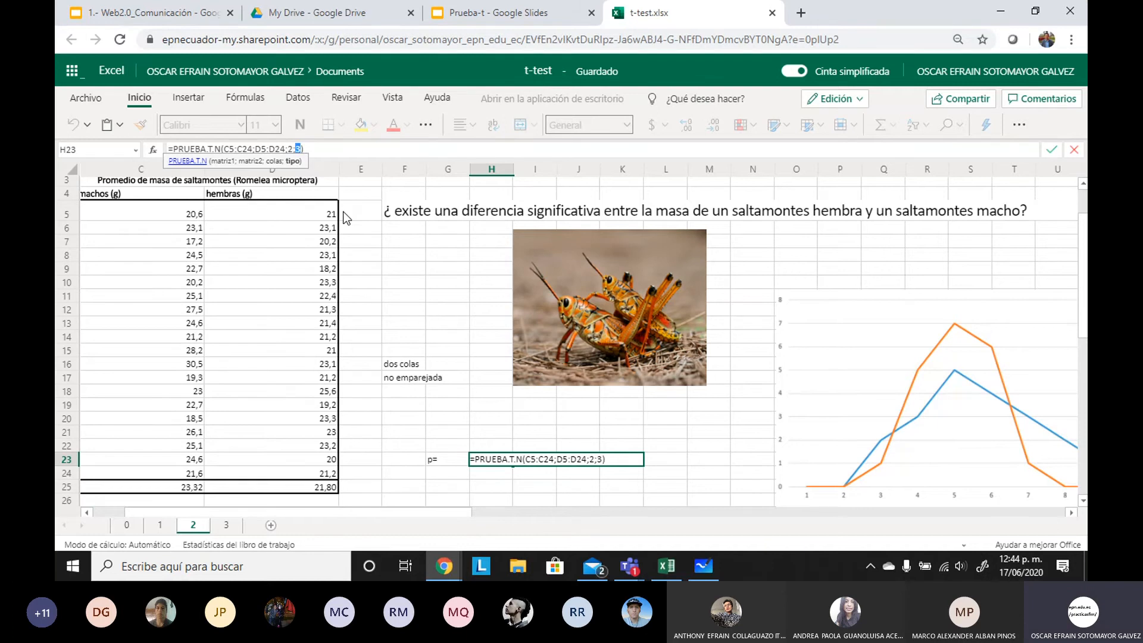
{"action": "left_click", "coordinate": [357, 152]}
{"action": "key", "text": "Return"}
{"action": "left_click", "coordinate": [478, 462]}
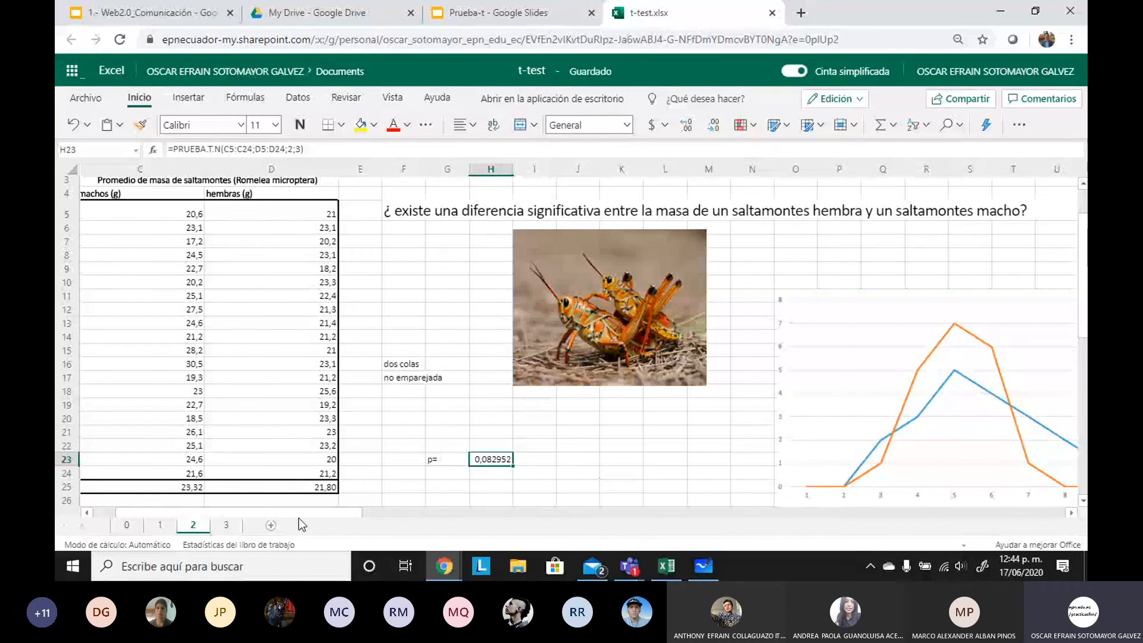
Step: Compare the full male/female distribution chart with the grasshopper mass table, its averages and the p value
{"action": "left_click_drag", "start_coordinate": [323, 512], "coordinate": [367, 512]}
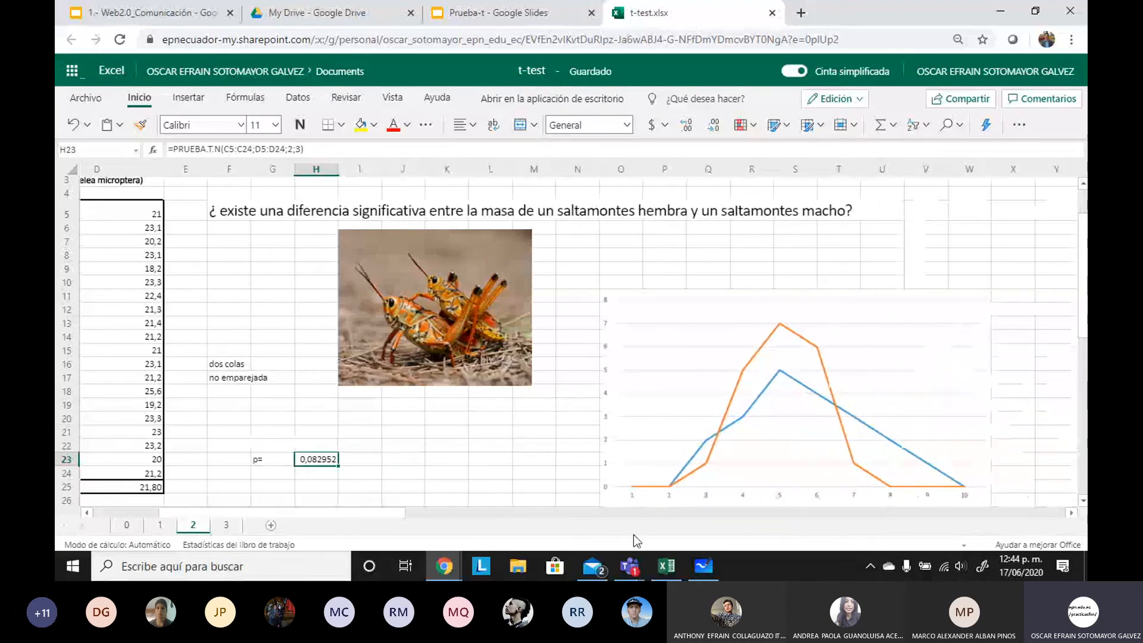
{"action": "left_click_drag", "start_coordinate": [348, 510], "coordinate": [271, 511]}
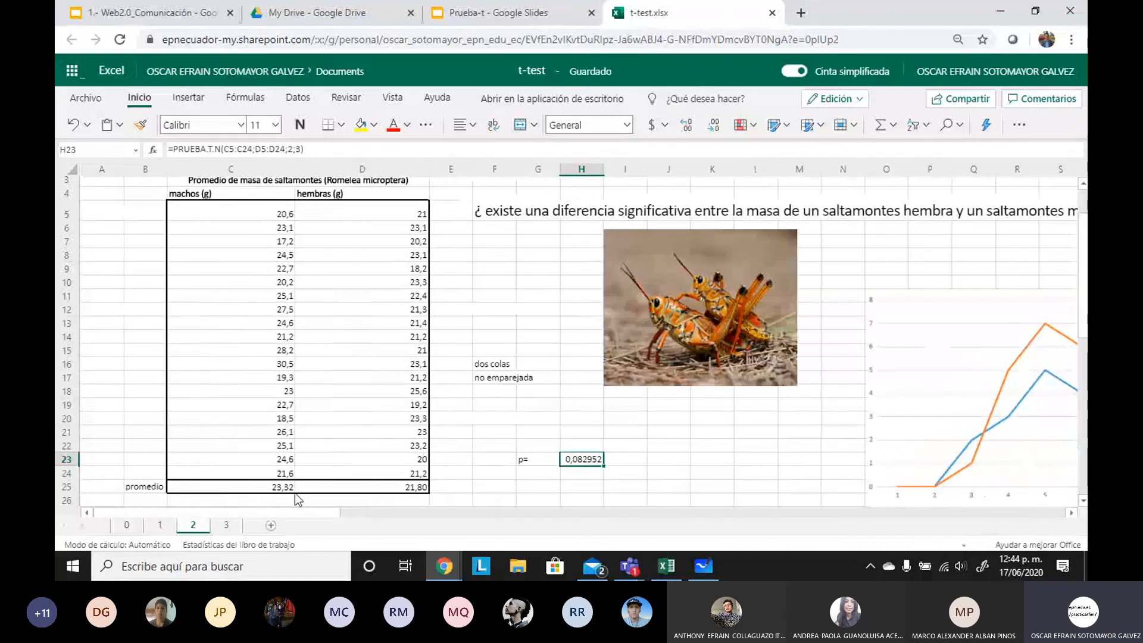
{"action": "left_click_drag", "start_coordinate": [295, 513], "coordinate": [371, 514]}
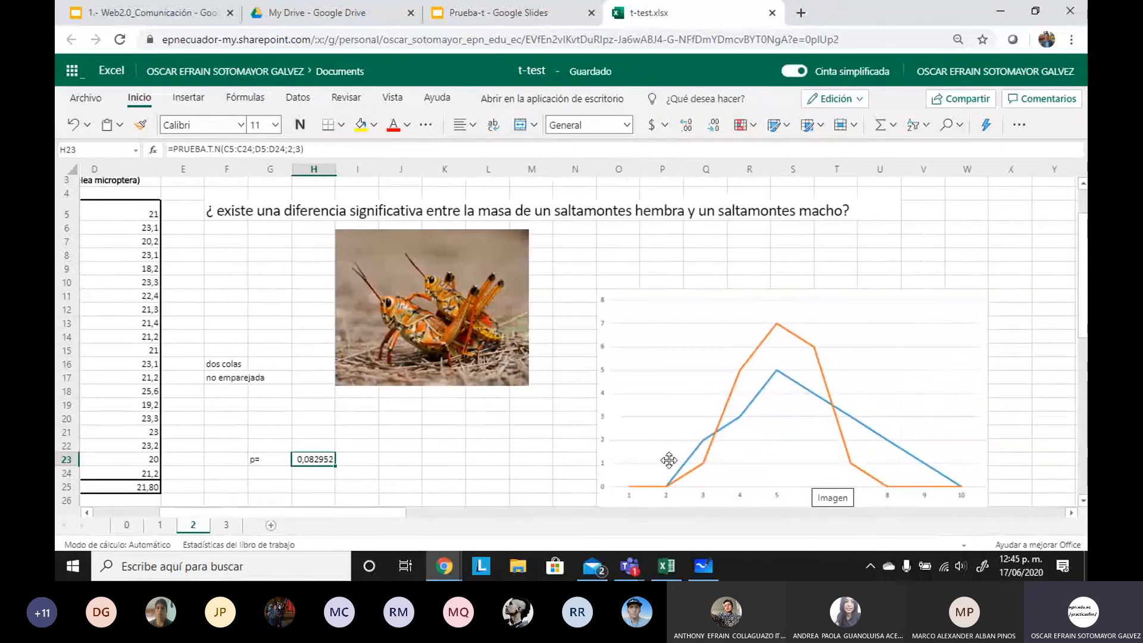
{"action": "left_click_drag", "start_coordinate": [377, 512], "coordinate": [347, 514]}
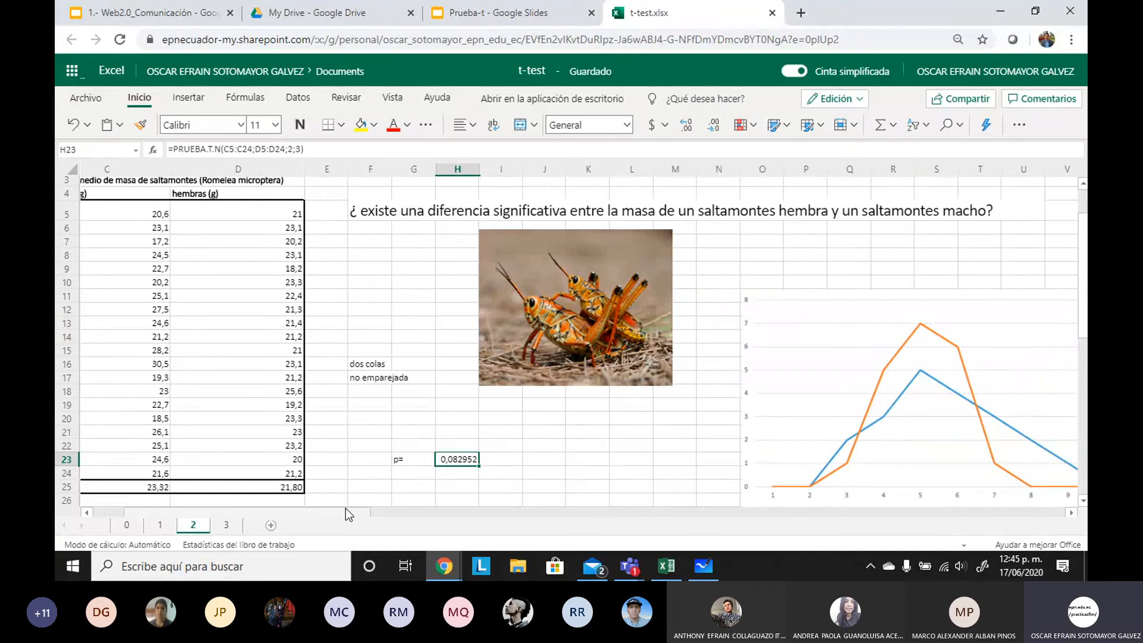
{"action": "left_click_drag", "start_coordinate": [337, 512], "coordinate": [310, 516]}
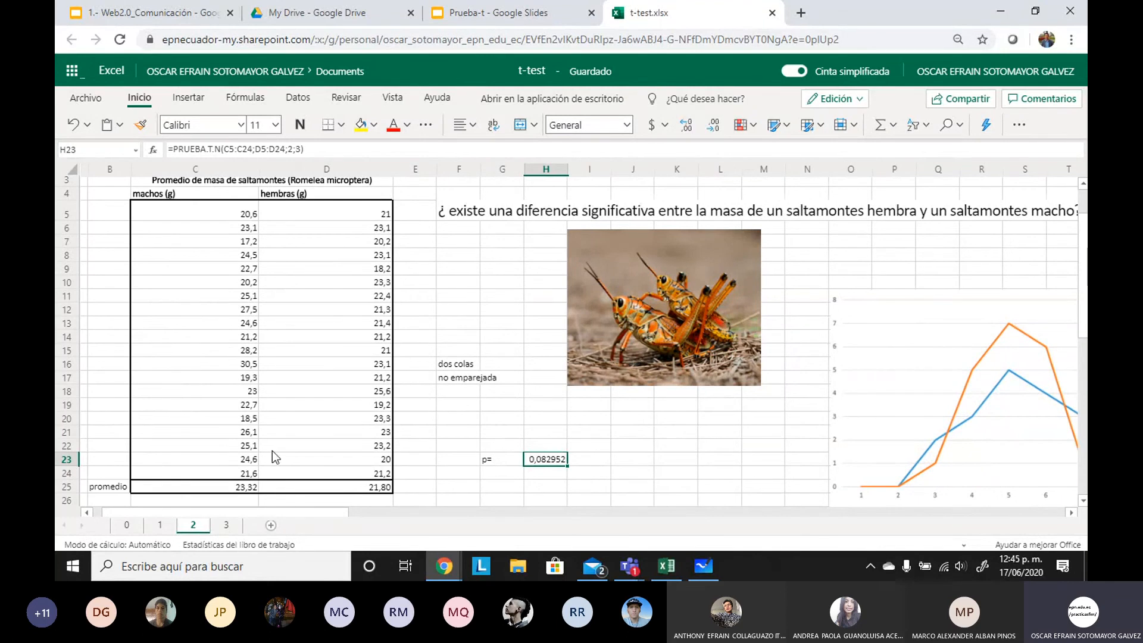
{"action": "left_click_drag", "start_coordinate": [333, 512], "coordinate": [366, 512]}
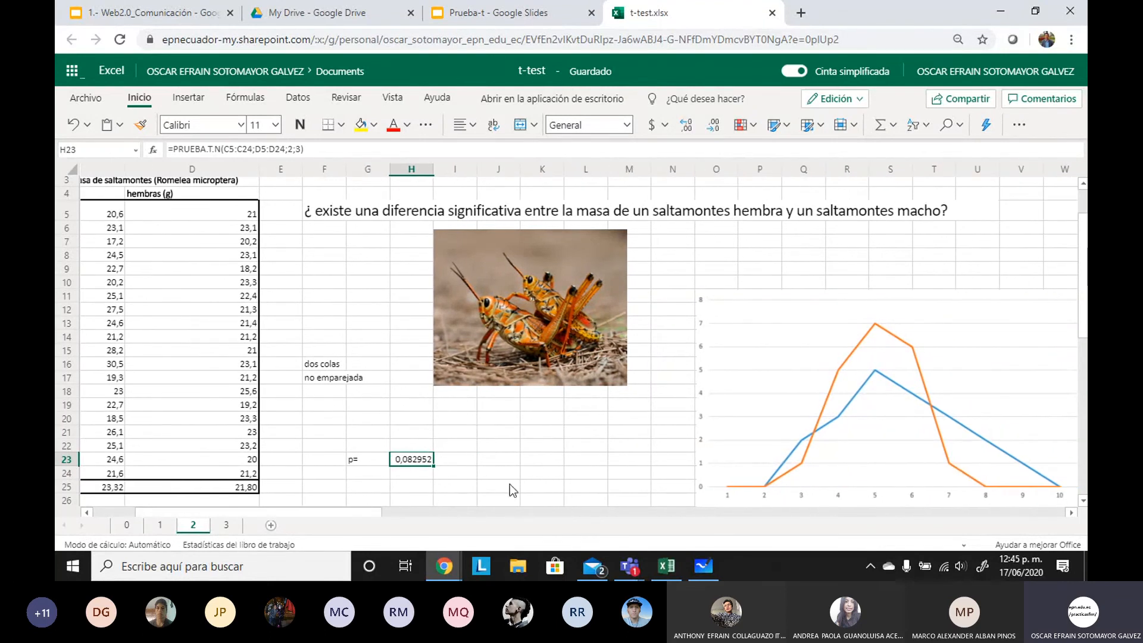
{"action": "left_click_drag", "start_coordinate": [361, 516], "coordinate": [380, 515]}
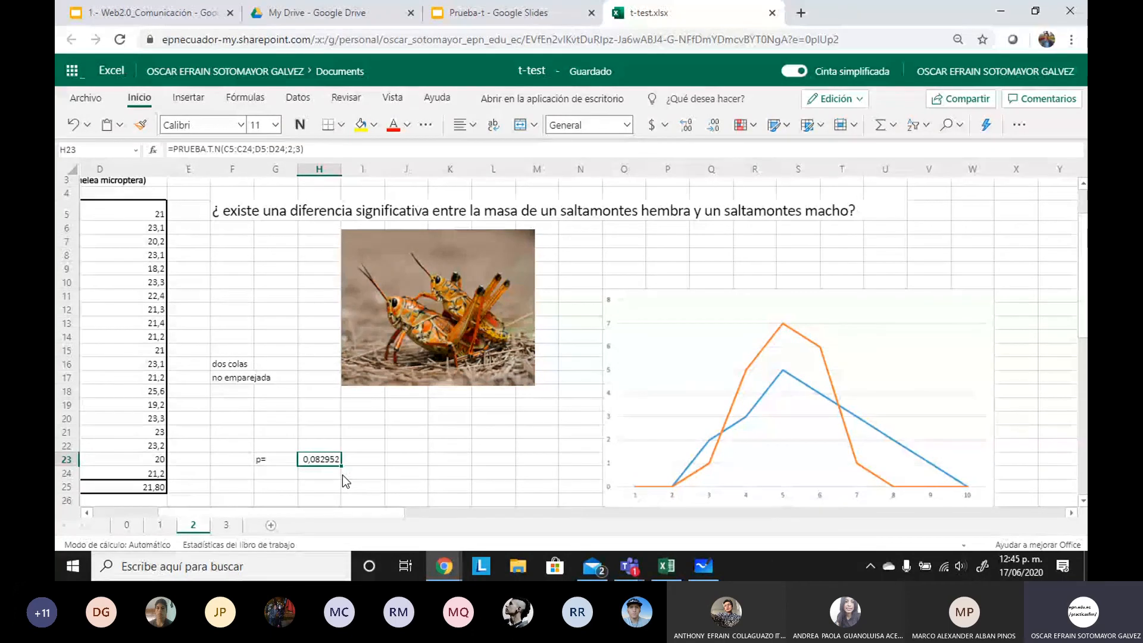
{"action": "scroll", "coordinate": [313, 512], "scroll_direction": "left", "scroll_amount": 3}
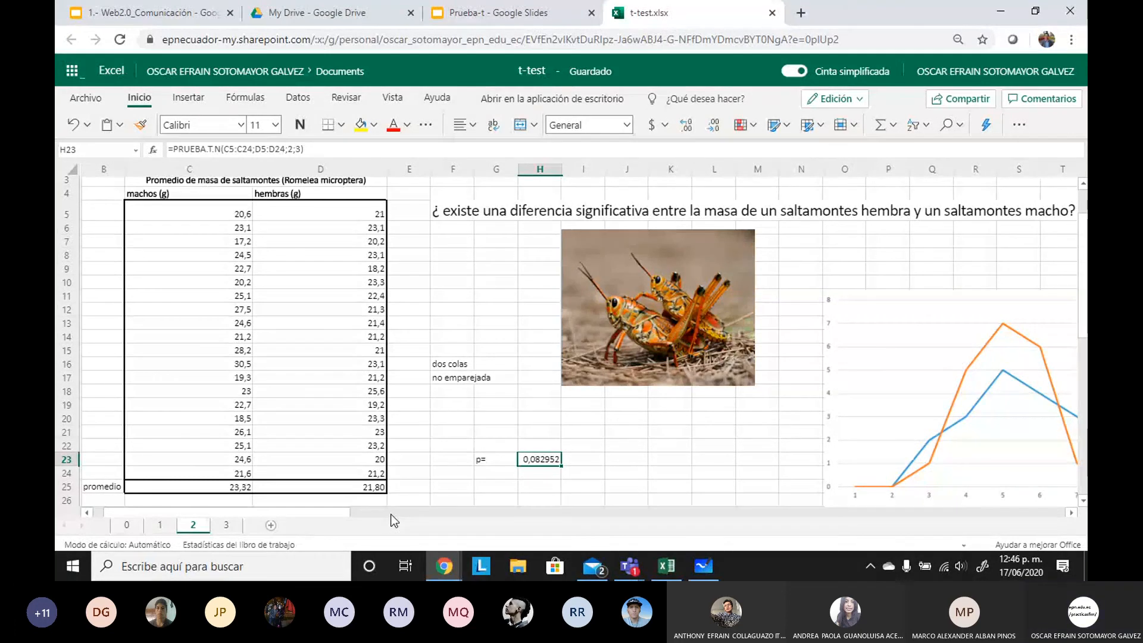
Step: Open sheet 3 and review the question comparing the 2019A and 2019B final grades with the Notas chart
{"action": "left_click", "coordinate": [221, 526]}
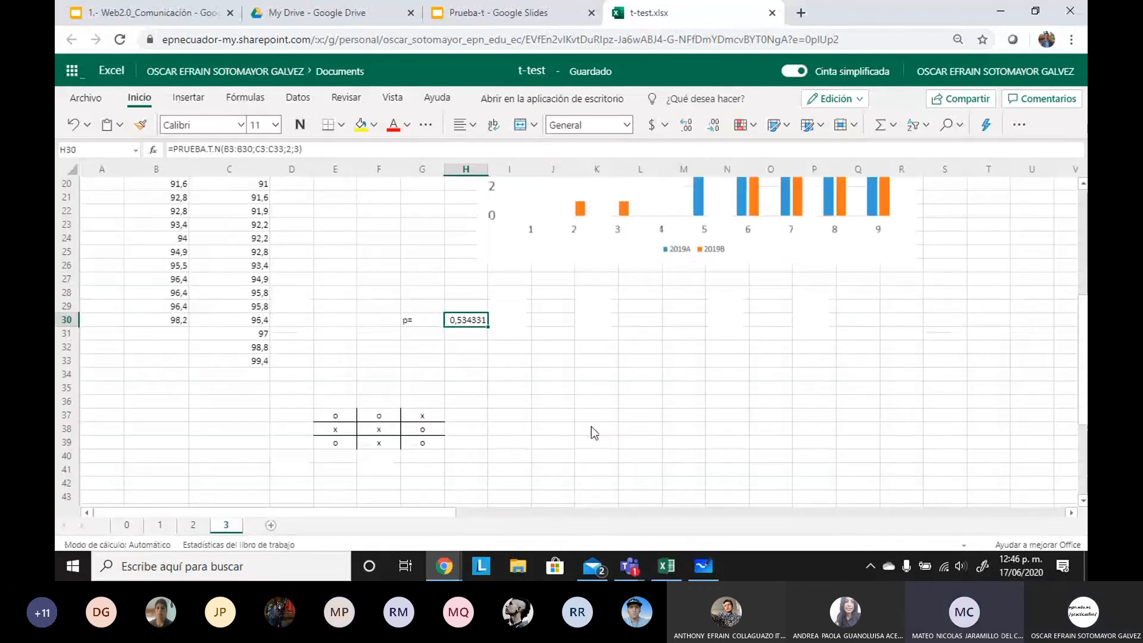
{"action": "scroll", "coordinate": [608, 426], "scroll_direction": "up", "scroll_amount": 1}
{"action": "left_click", "coordinate": [391, 230]}
{"action": "left_click", "coordinate": [407, 263]}
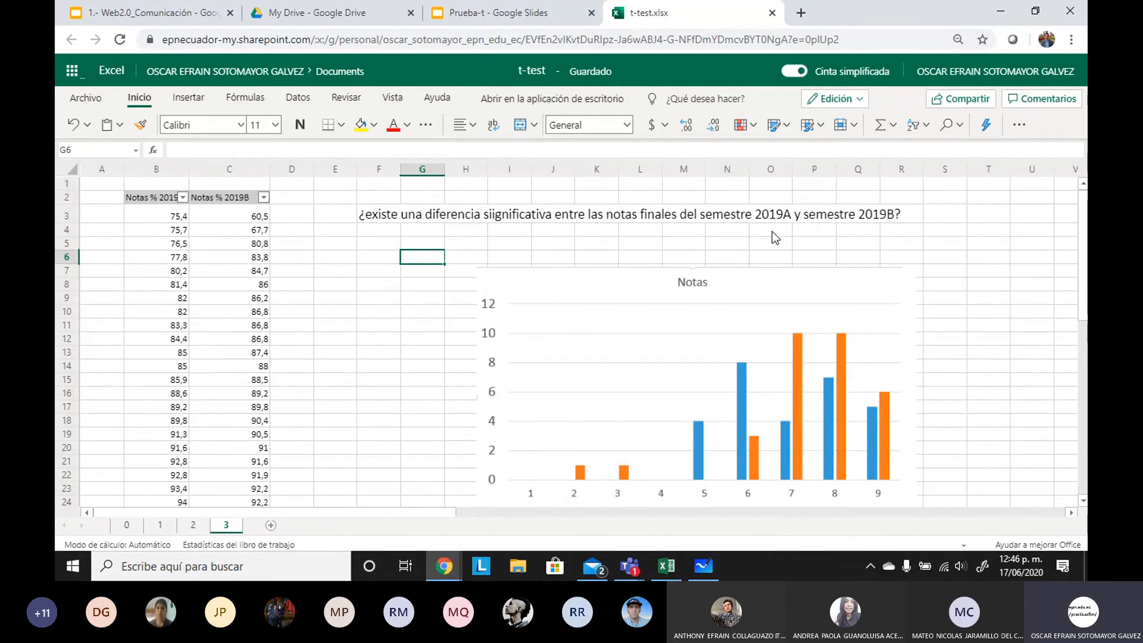
{"action": "left_click", "coordinate": [783, 219]}
{"action": "left_click", "coordinate": [871, 225]}
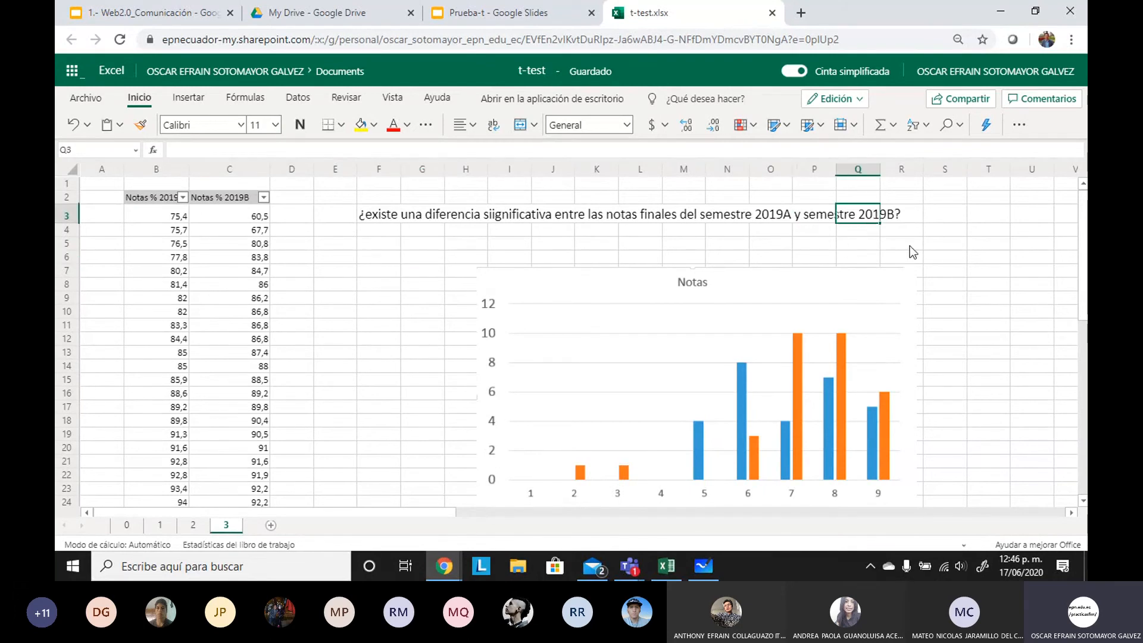
{"action": "left_click", "coordinate": [946, 245]}
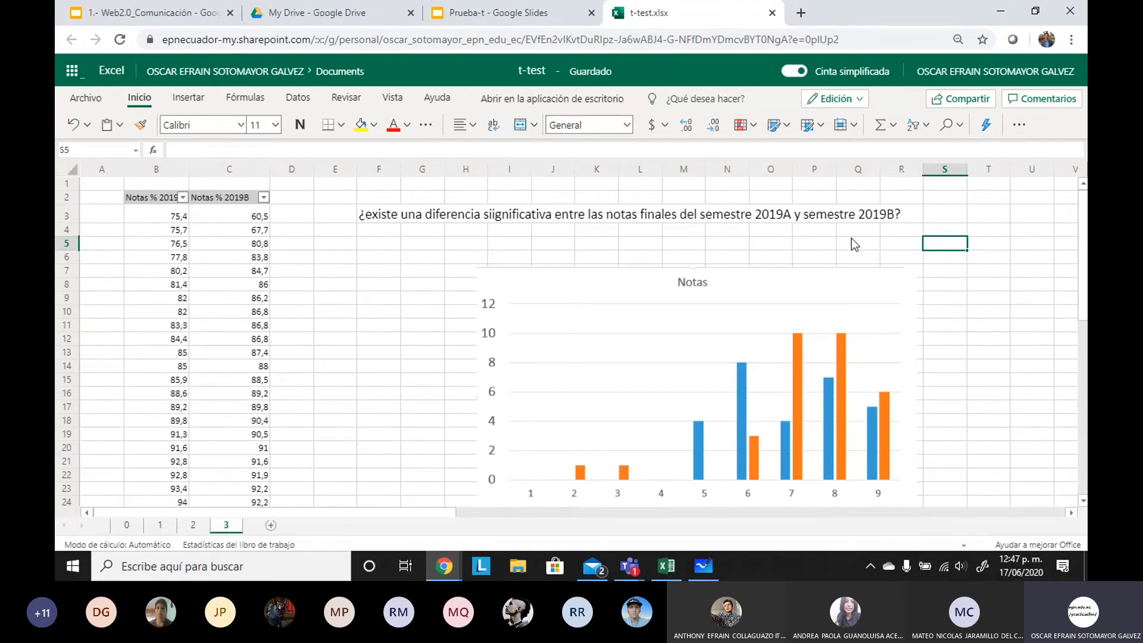
{"action": "left_click", "coordinate": [1008, 377]}
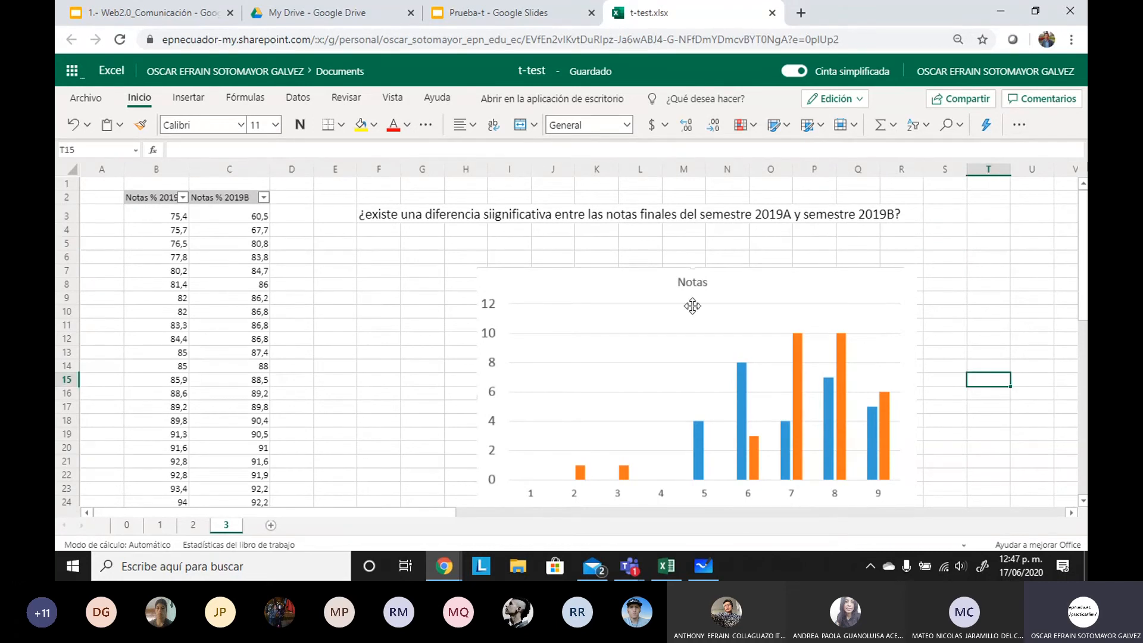
{"action": "left_click", "coordinate": [548, 230]}
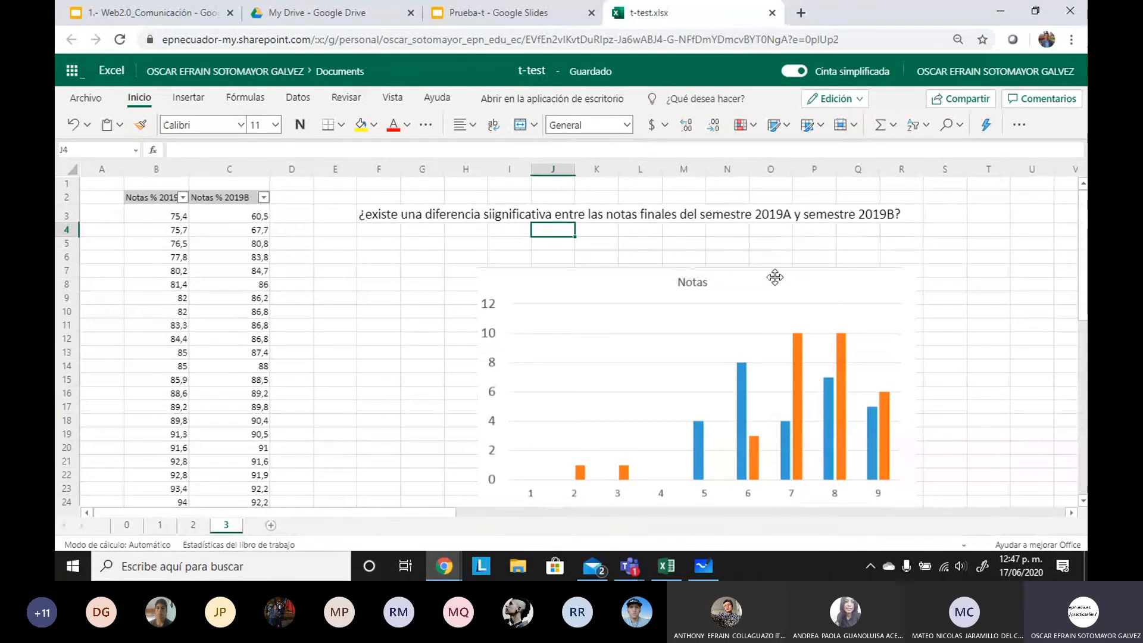
Step: Highlight the first grades in the Notas % 2019A and 2019B columns and review both lists beside the Notas chart
{"action": "left_click", "coordinate": [376, 284]}
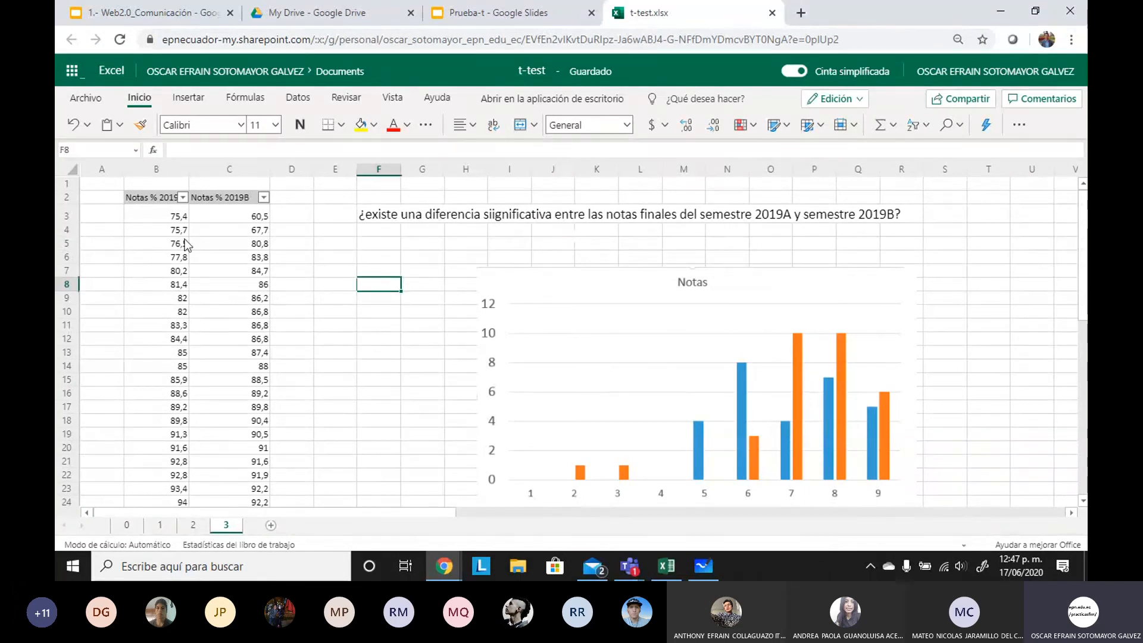
{"action": "mouse_move", "coordinate": [169, 217]}
{"action": "left_mouse_down"}
{"action": "mouse_move", "coordinate": [173, 482]}
{"action": "mouse_move", "coordinate": [205, 179]}
{"action": "mouse_move", "coordinate": [177, 209]}
{"action": "left_mouse_up"}
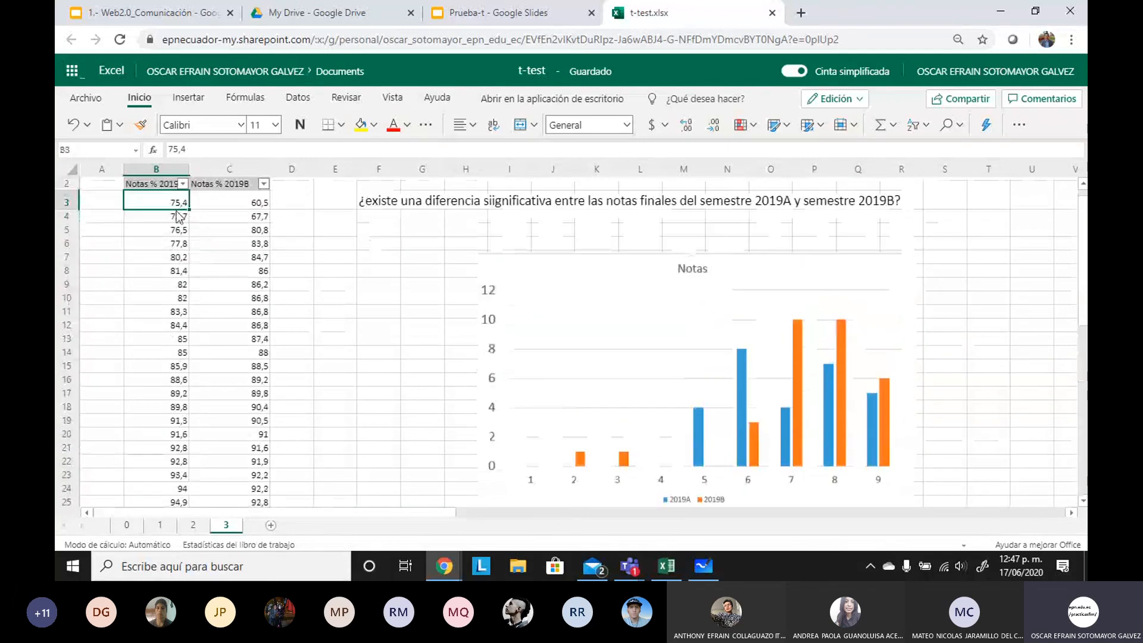
{"action": "left_click_drag", "start_coordinate": [262, 204], "coordinate": [268, 326]}
{"action": "left_click", "coordinate": [348, 280]}
{"action": "scroll", "coordinate": [357, 298], "scroll_direction": "up", "scroll_amount": 6}
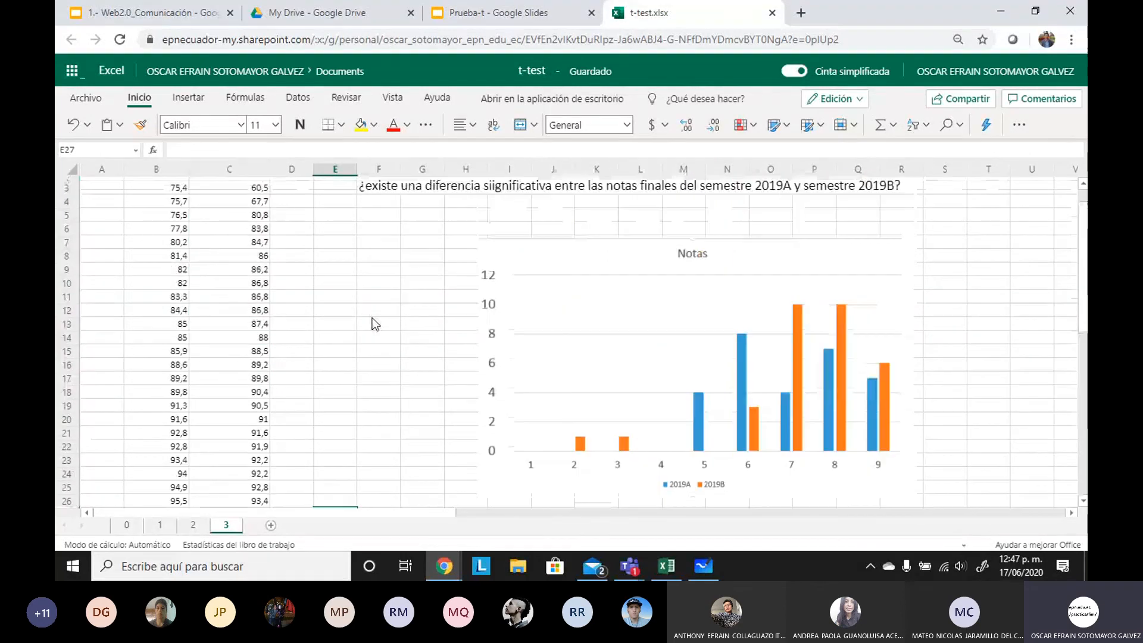
{"action": "scroll", "coordinate": [366, 334], "scroll_direction": "up", "scroll_amount": 1}
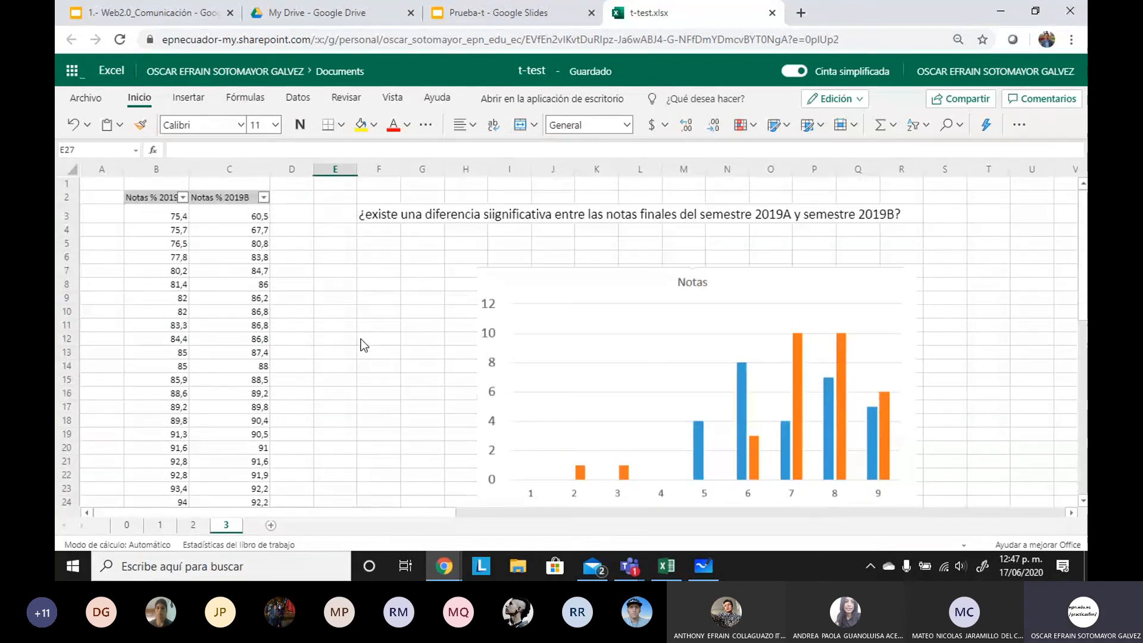
{"action": "scroll", "coordinate": [359, 341], "scroll_direction": "down", "scroll_amount": 2}
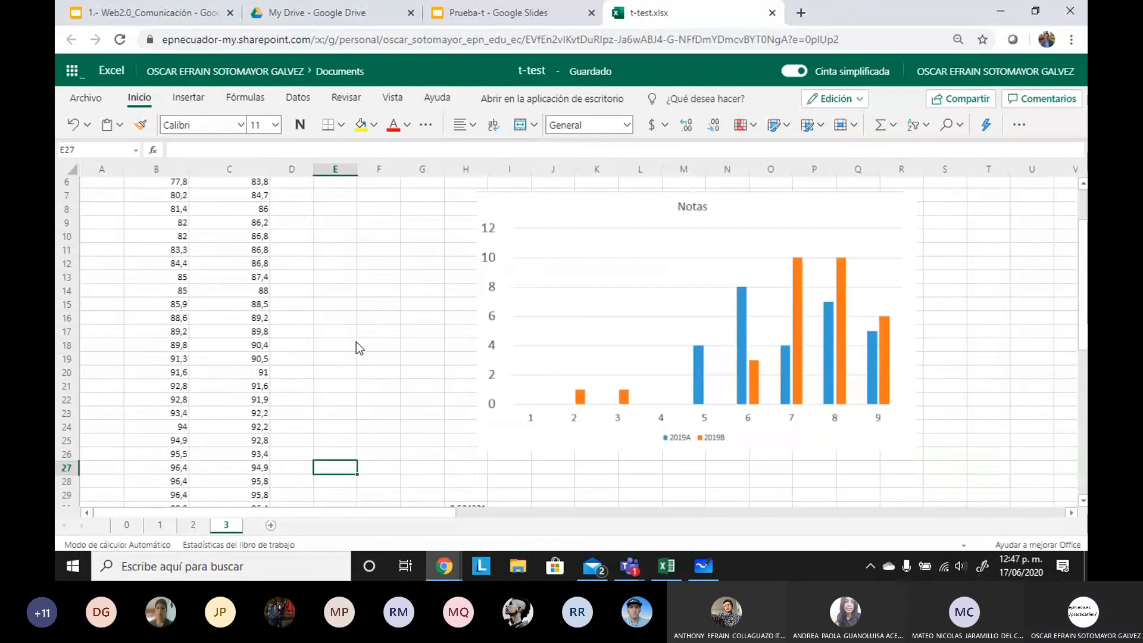
{"action": "scroll", "coordinate": [356, 341], "scroll_direction": "up", "scroll_amount": 2}
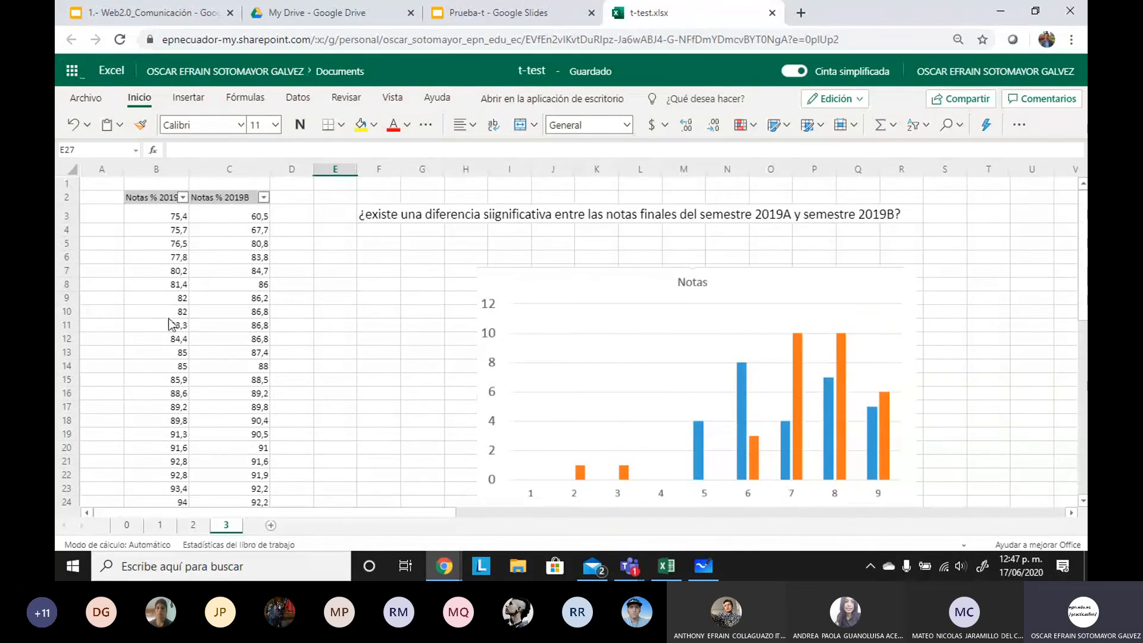
Step: Highlight the grade pair B10:C10 and compare where the 2019A and 2019B columns end
{"action": "left_click_drag", "start_coordinate": [185, 313], "coordinate": [236, 312]}
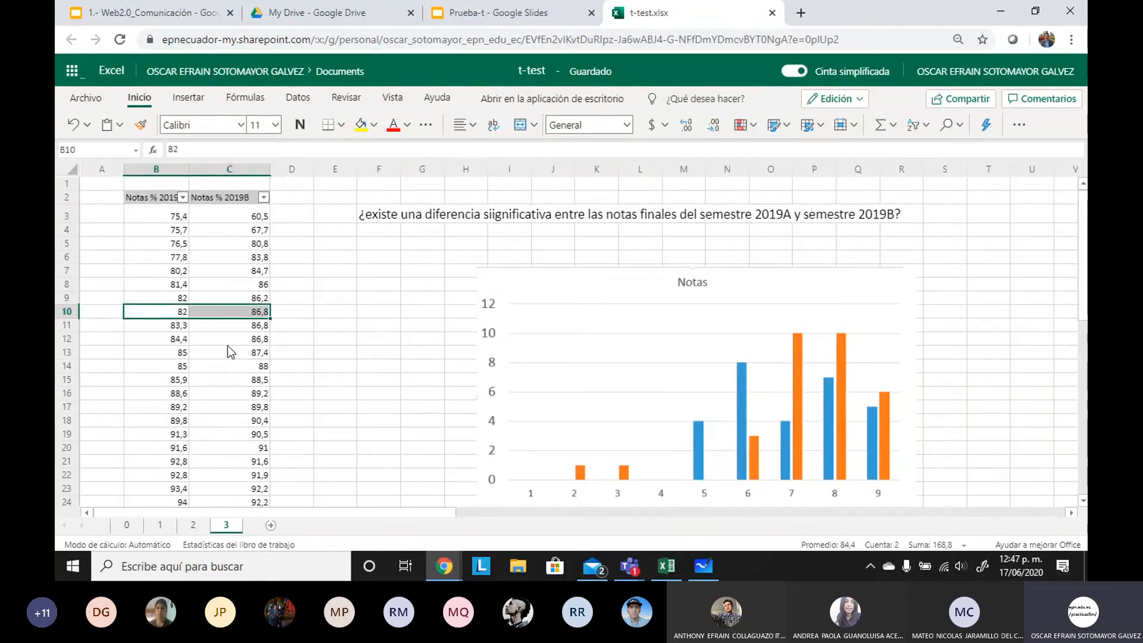
{"action": "scroll", "coordinate": [231, 347], "scroll_direction": "down", "scroll_amount": 5}
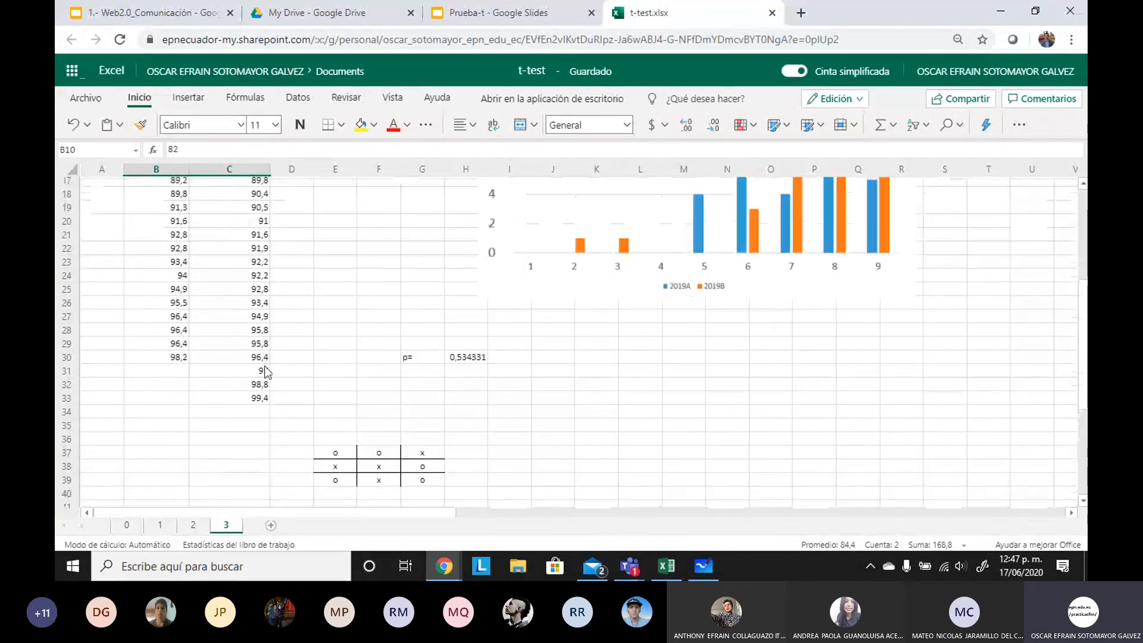
{"action": "scroll", "coordinate": [275, 366], "scroll_direction": "up", "scroll_amount": 5}
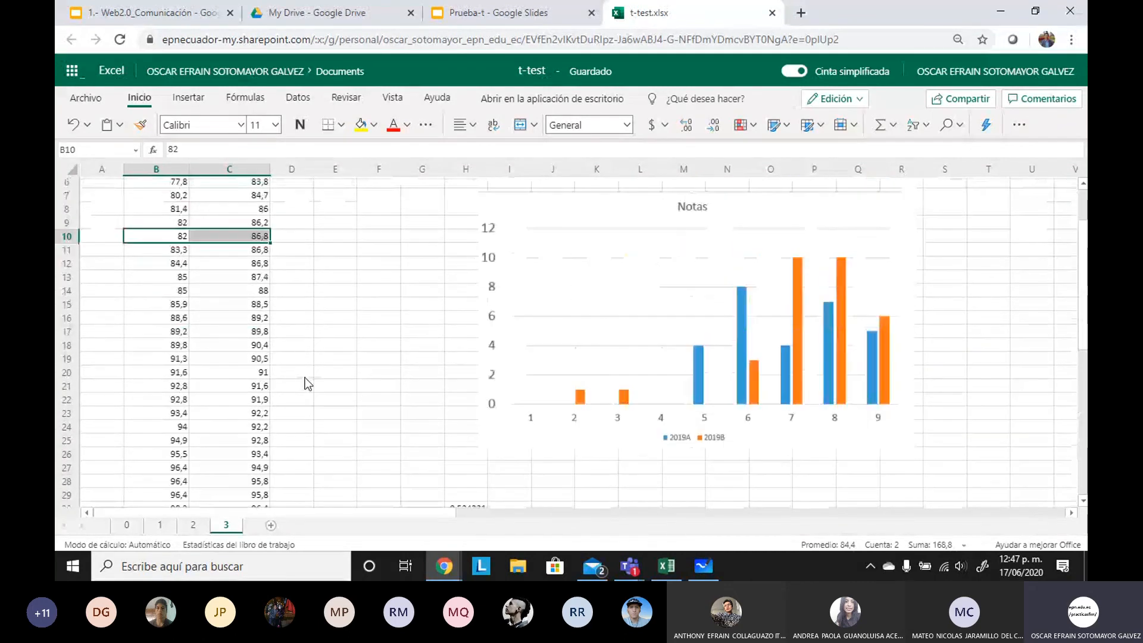
Step: Inspect the PRUEBA.T.N formula in the p cell H30 and compare its arguments with the two grade columns
{"action": "scroll", "coordinate": [304, 377], "scroll_direction": "down", "scroll_amount": 2}
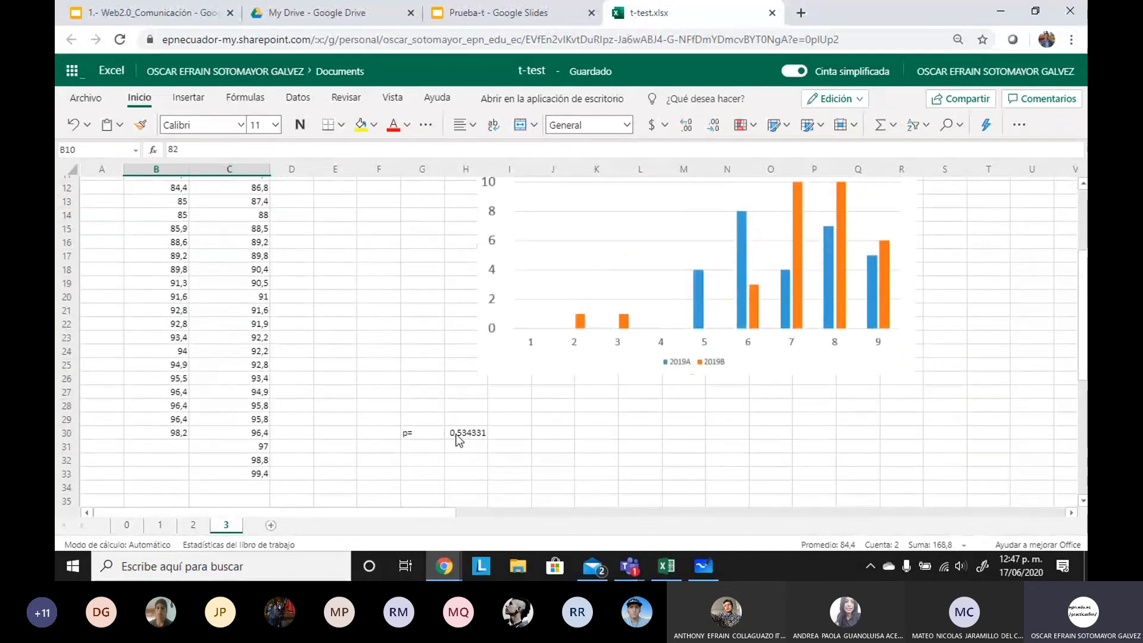
{"action": "left_click", "coordinate": [447, 434]}
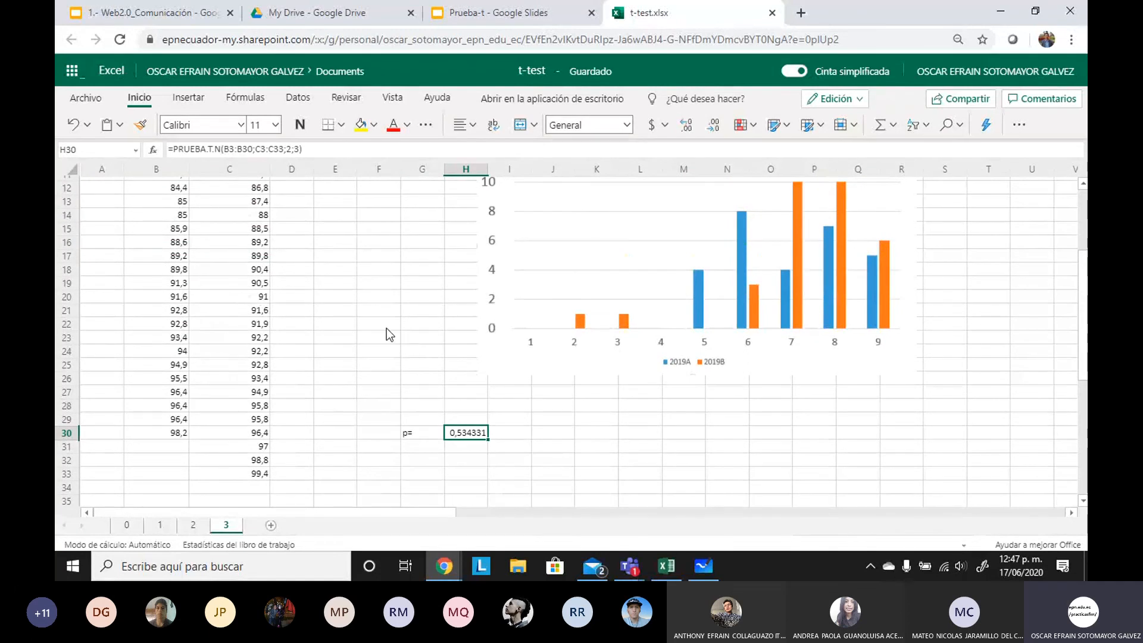
{"action": "scroll", "coordinate": [296, 274], "scroll_direction": "up", "scroll_amount": 2}
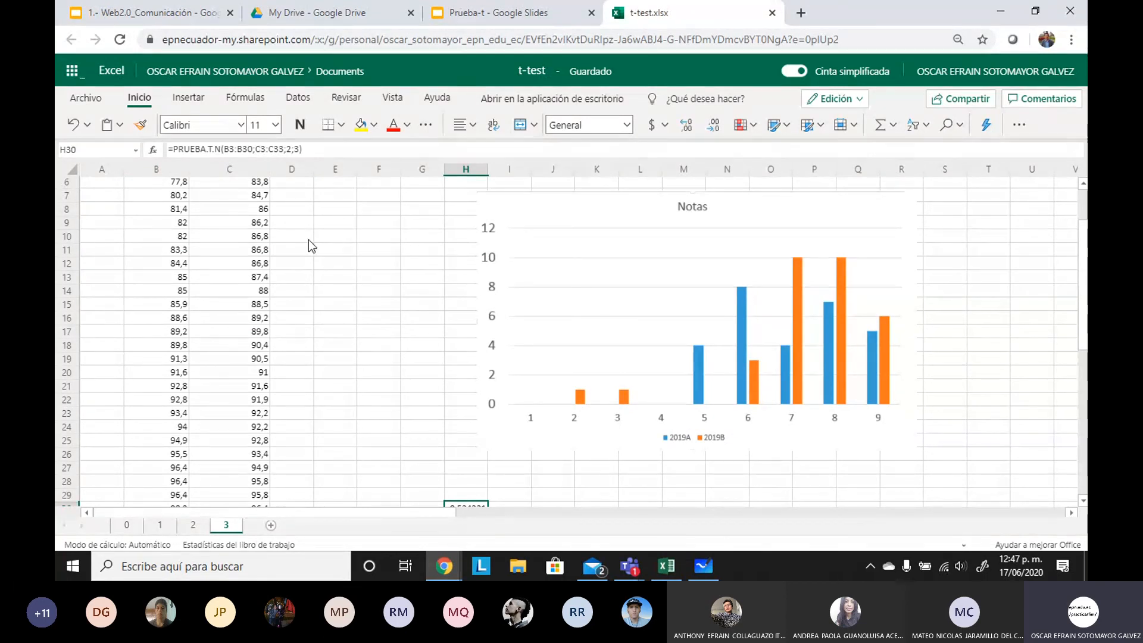
{"action": "scroll", "coordinate": [311, 238], "scroll_direction": "up", "scroll_amount": 2}
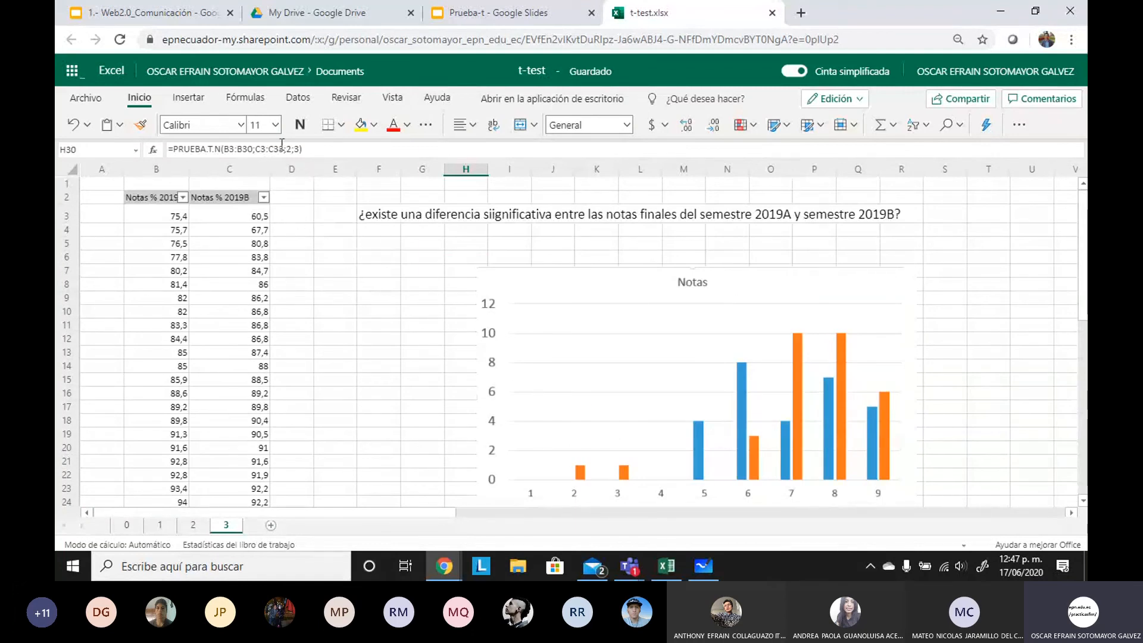
{"action": "scroll", "coordinate": [322, 212], "scroll_direction": "down", "scroll_amount": 2}
{"action": "scroll", "coordinate": [323, 212], "scroll_direction": "up", "scroll_amount": 2}
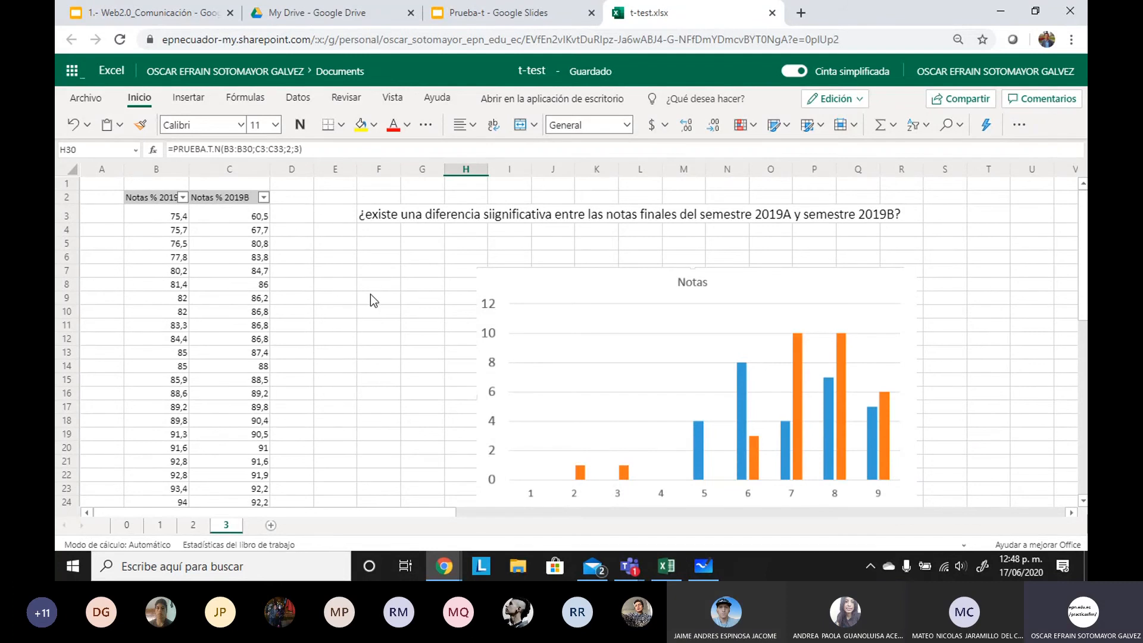
{"action": "scroll", "coordinate": [338, 259], "scroll_direction": "down", "scroll_amount": 4}
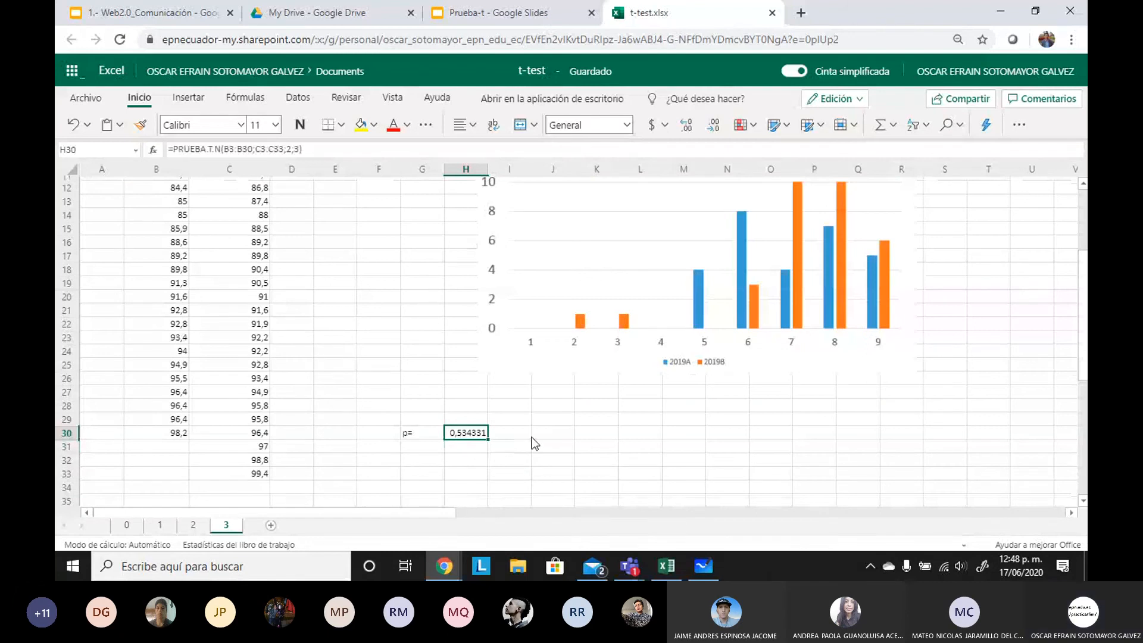
Step: Reset the page zoom to its default and select the question about the 2019A and 2019B final grades in F3
{"action": "key", "text": "ctrl+plus"}
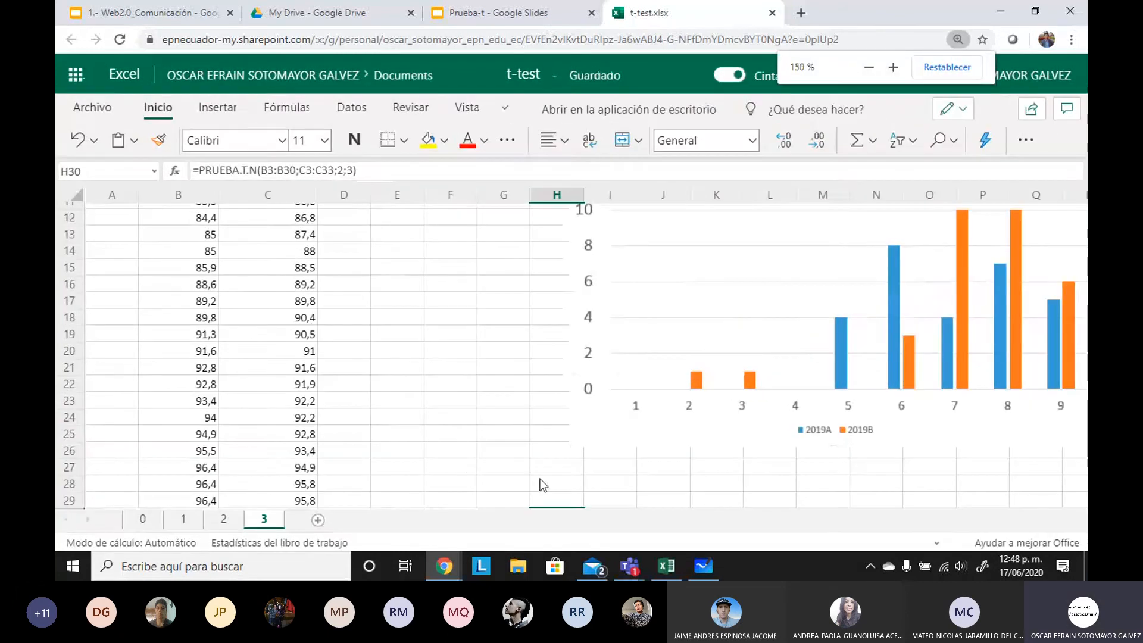
{"action": "key", "text": "ctrl+0"}
{"action": "scroll", "coordinate": [715, 395], "scroll_direction": "up", "scroll_amount": 5}
{"action": "left_click", "coordinate": [416, 245]}
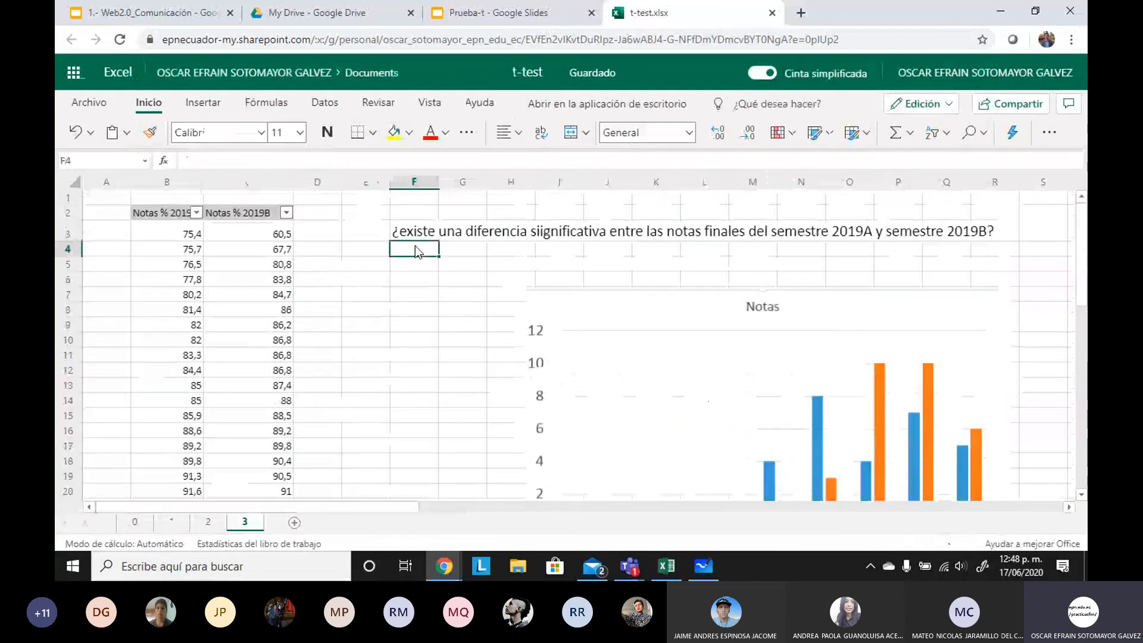
{"action": "key", "text": "Up"}
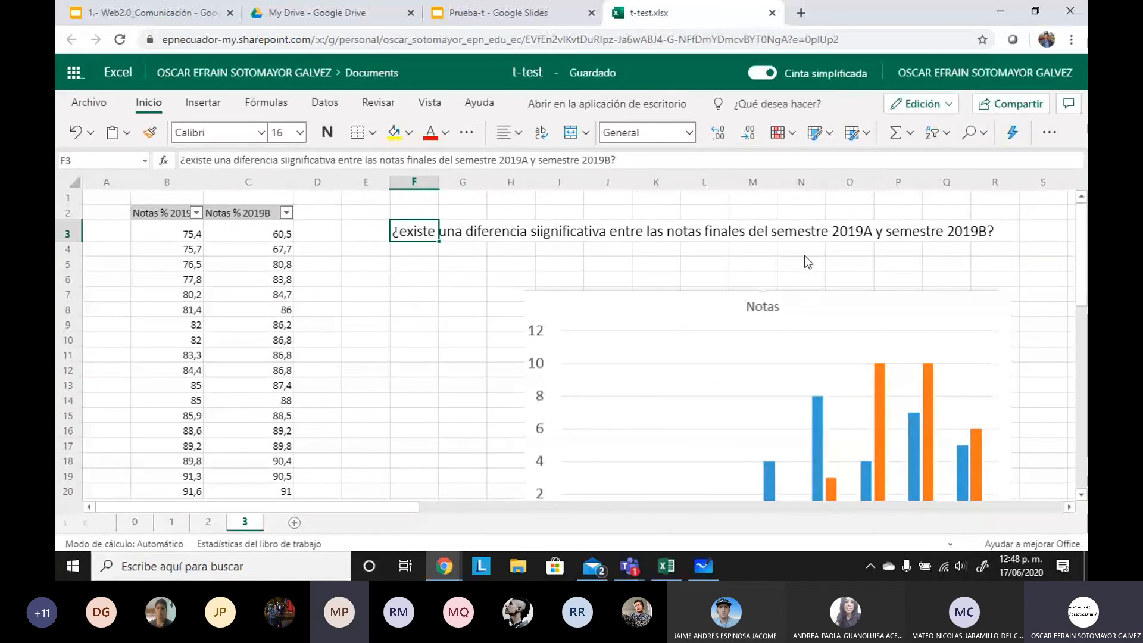
Step: Select the p value in H30 and check it against the question on the two semesters' grades
{"action": "scroll", "coordinate": [917, 250], "scroll_direction": "down", "scroll_amount": 6}
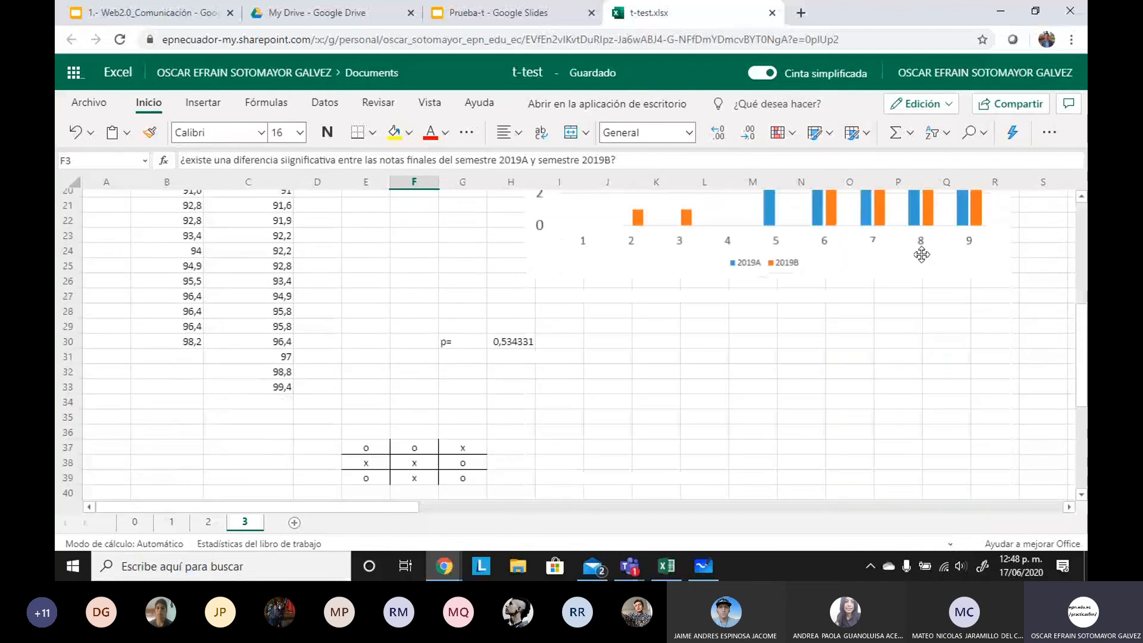
{"action": "scroll", "coordinate": [674, 357], "scroll_direction": "up", "scroll_amount": 2}
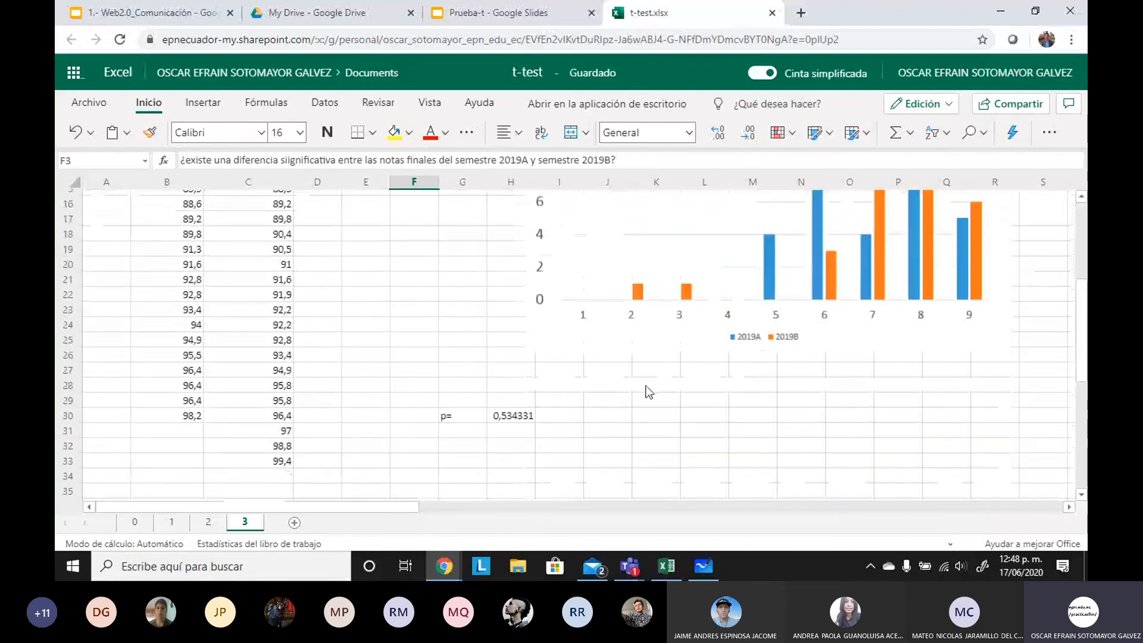
{"action": "left_click", "coordinate": [512, 415]}
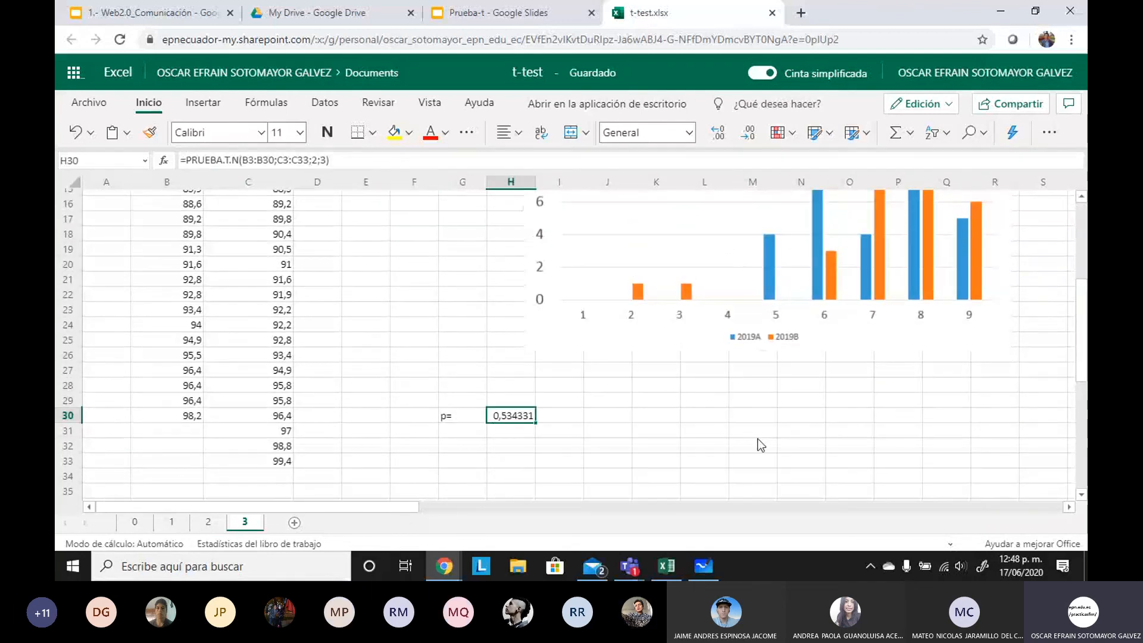